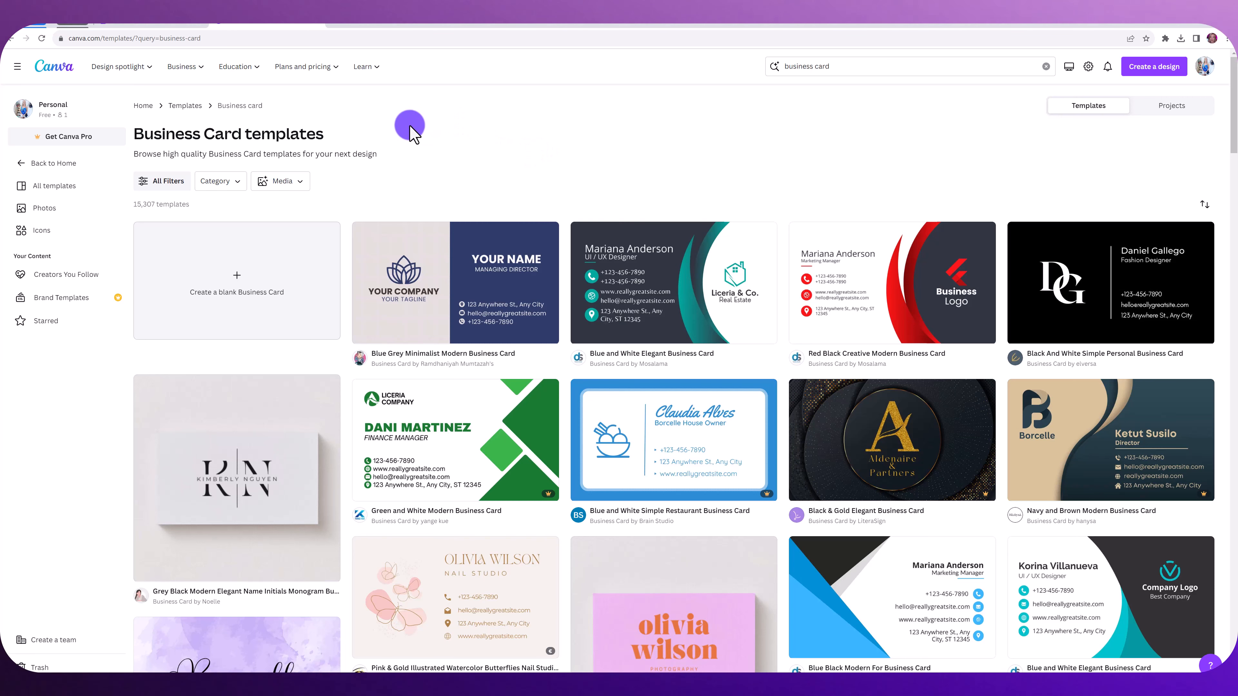
# Filter the business card templates to show only free designs
pyautogui.click(170, 190)
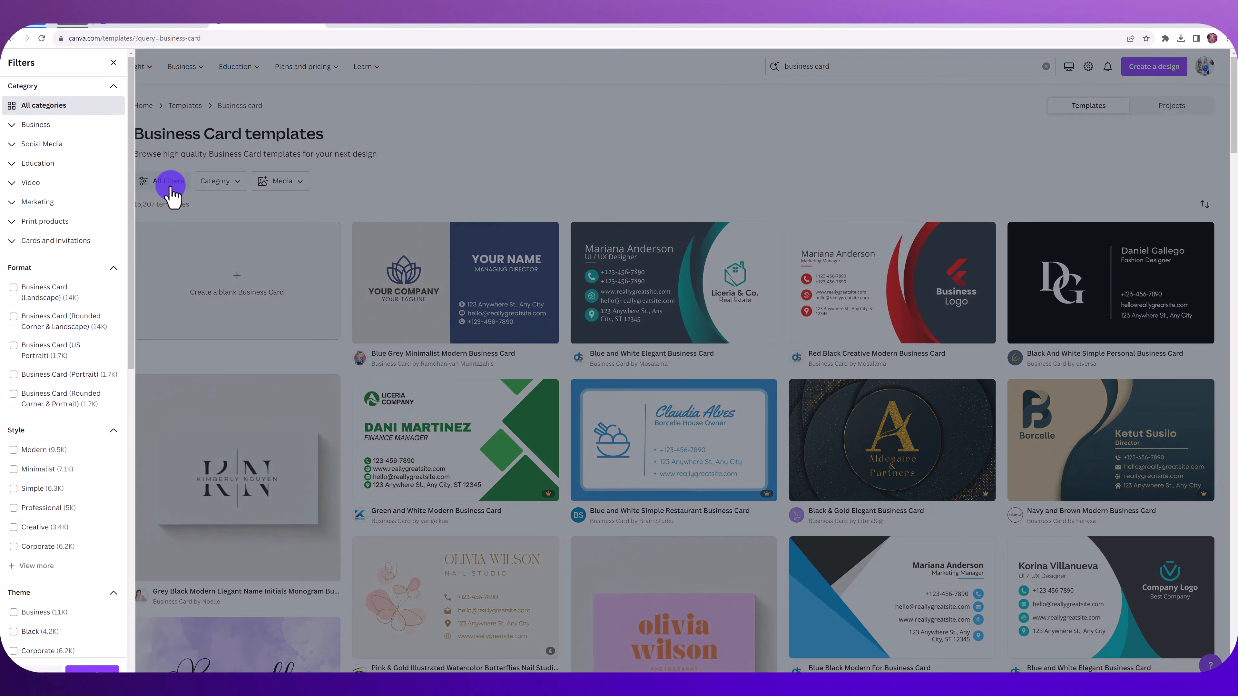
pyautogui.moveTo(133, 182); pyautogui.dragTo(146, 517)
pyautogui.click(63, 557)
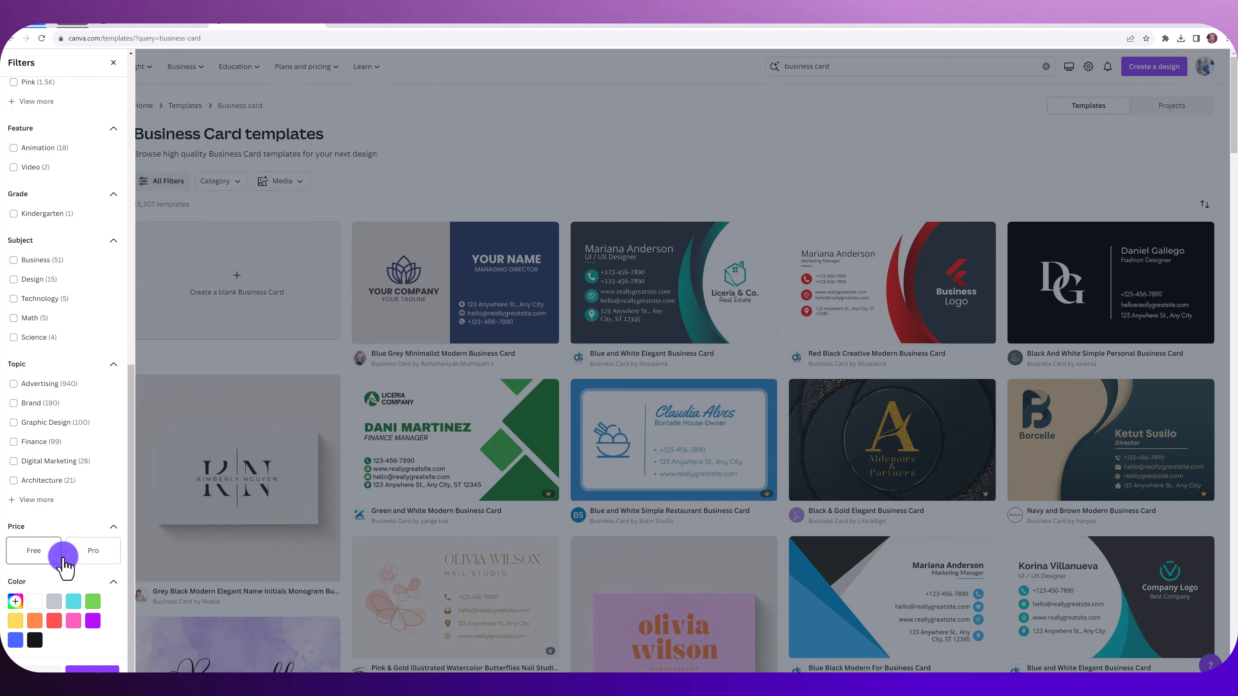
pyautogui.click(28, 558)
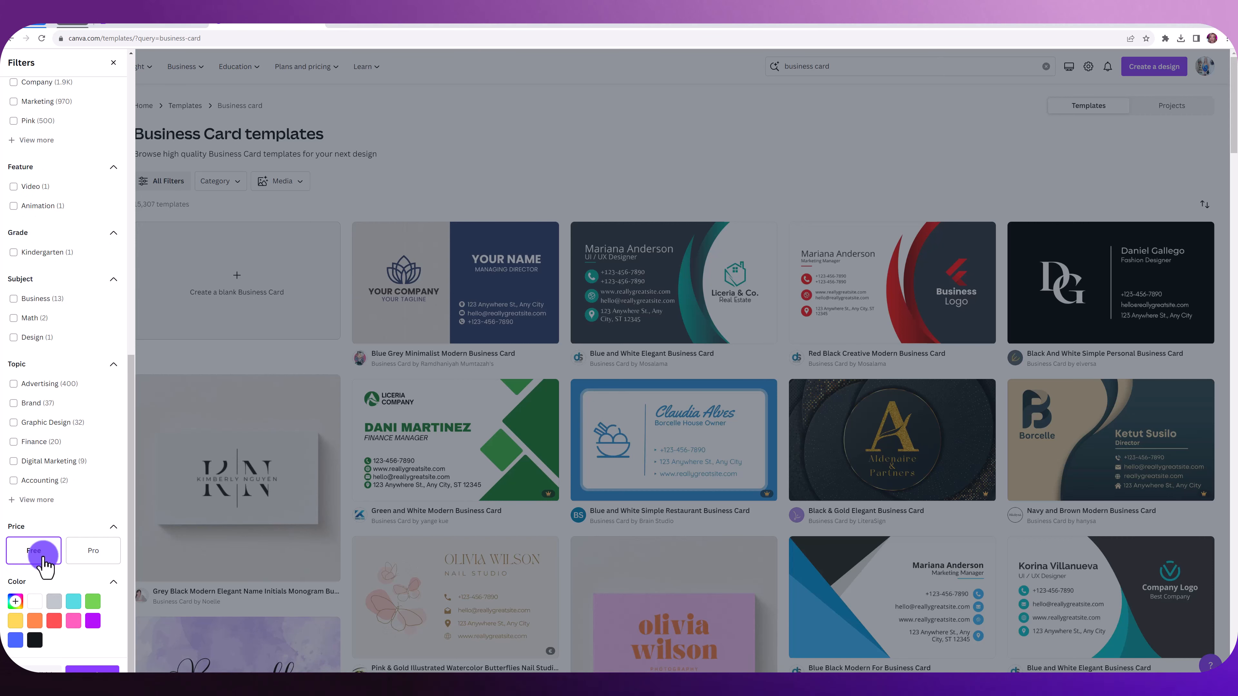
pyautogui.click(90, 669)
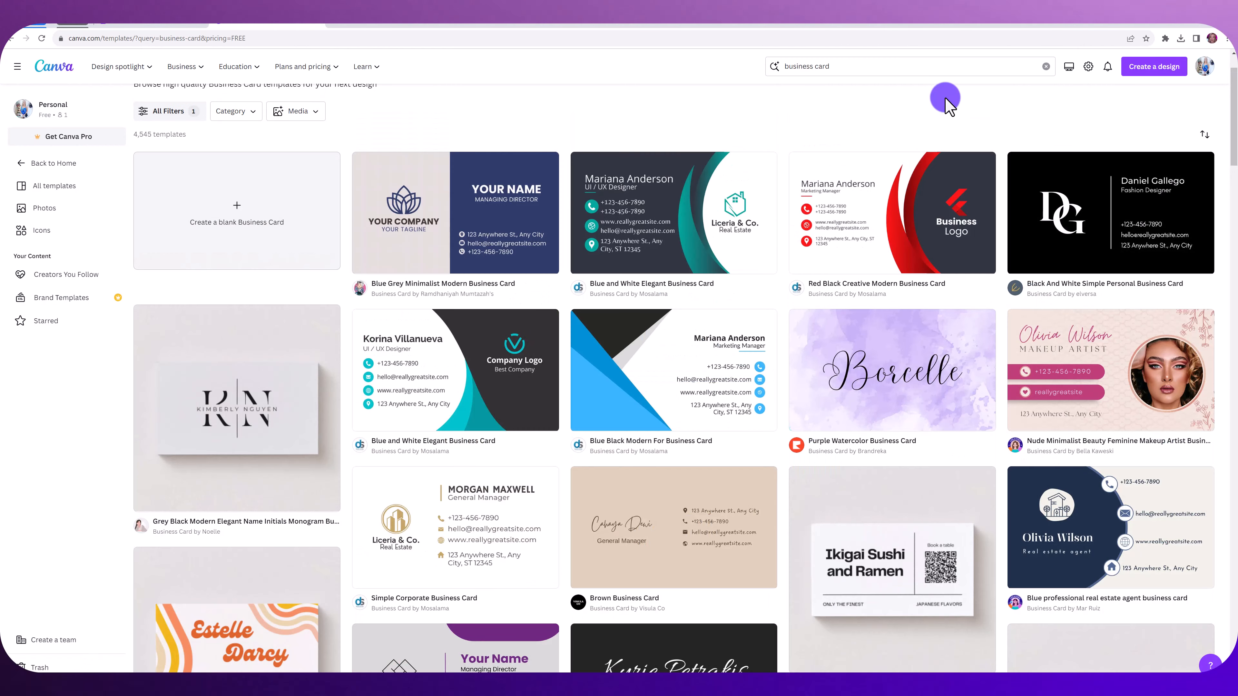
# Browse the free business card templates and open the Nude Minimalist Beauty Feminine Makeup Artist Business Card for customizing
pyautogui.scroll(-6, 716, 305)
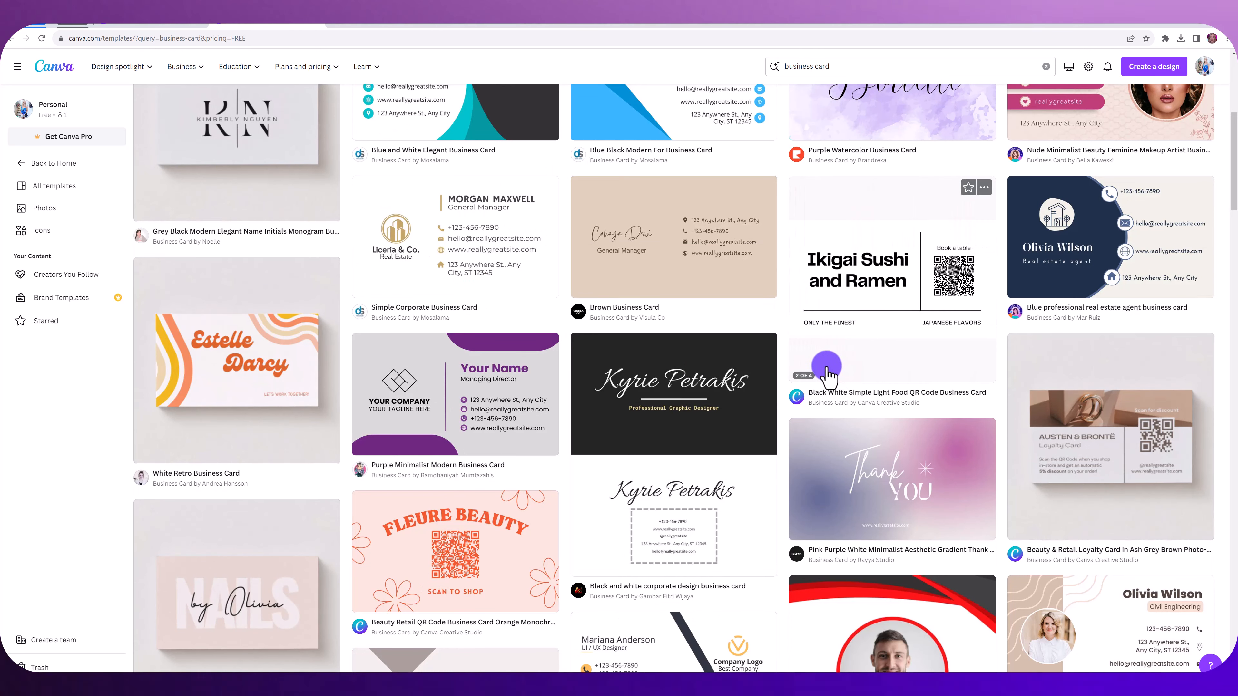
pyautogui.scroll(4, 828, 376)
pyautogui.click(1115, 229)
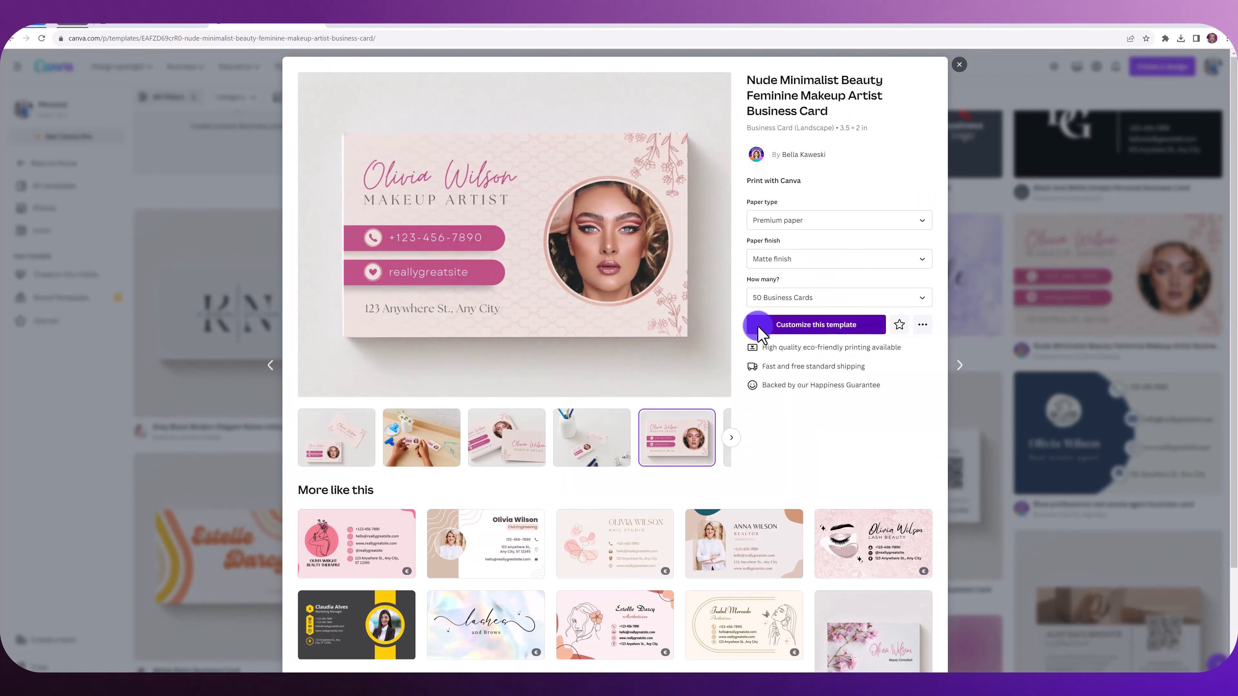
pyautogui.click(760, 328)
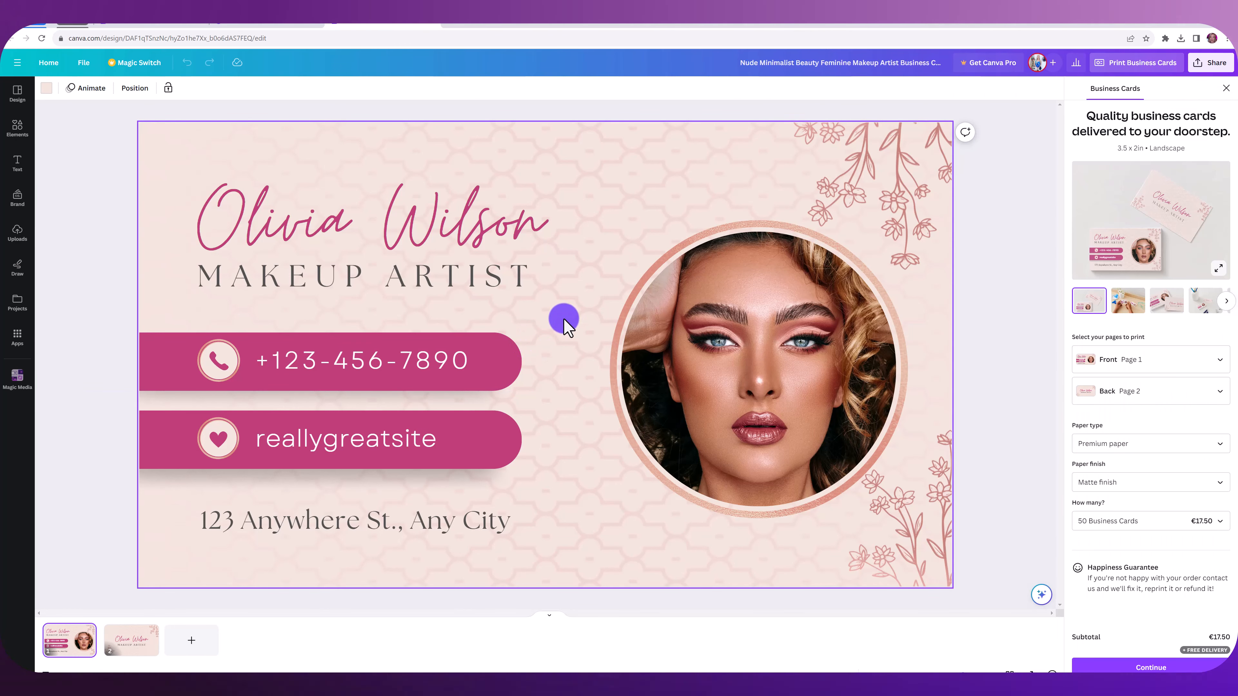
# Replace the portrait in the card's circular frame with the uploaded photo of the blonde woman on a light background
pyautogui.click(706, 361)
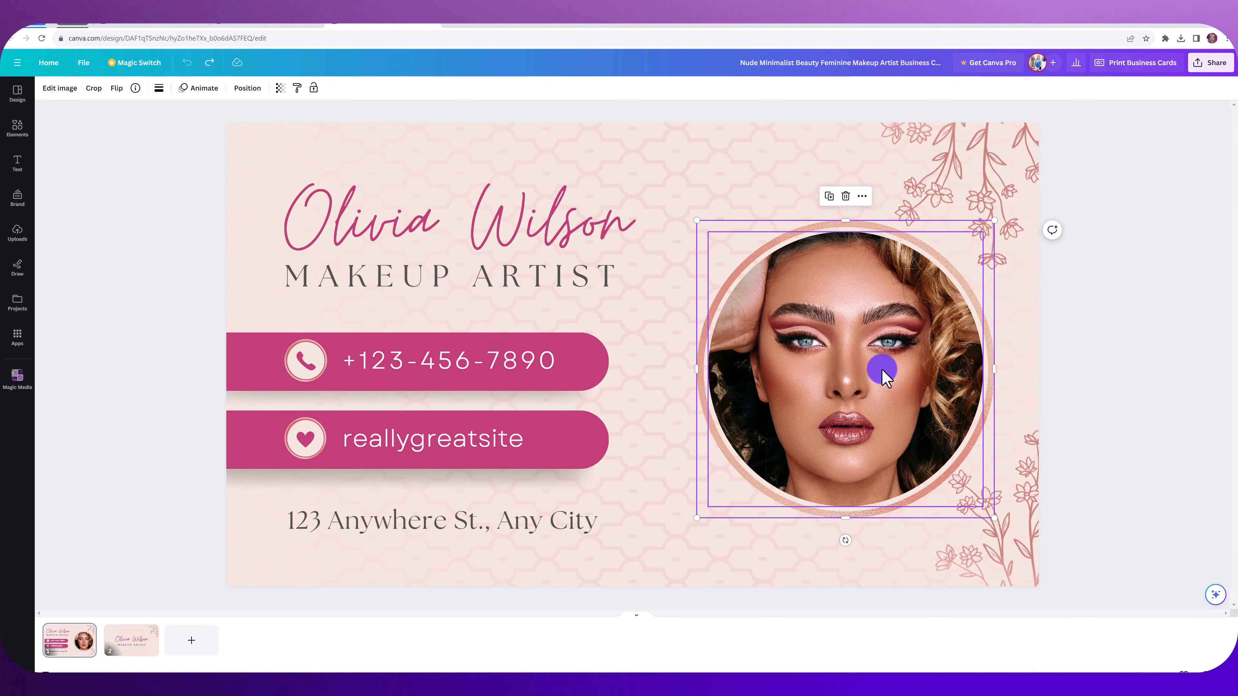
pyautogui.click(17, 233)
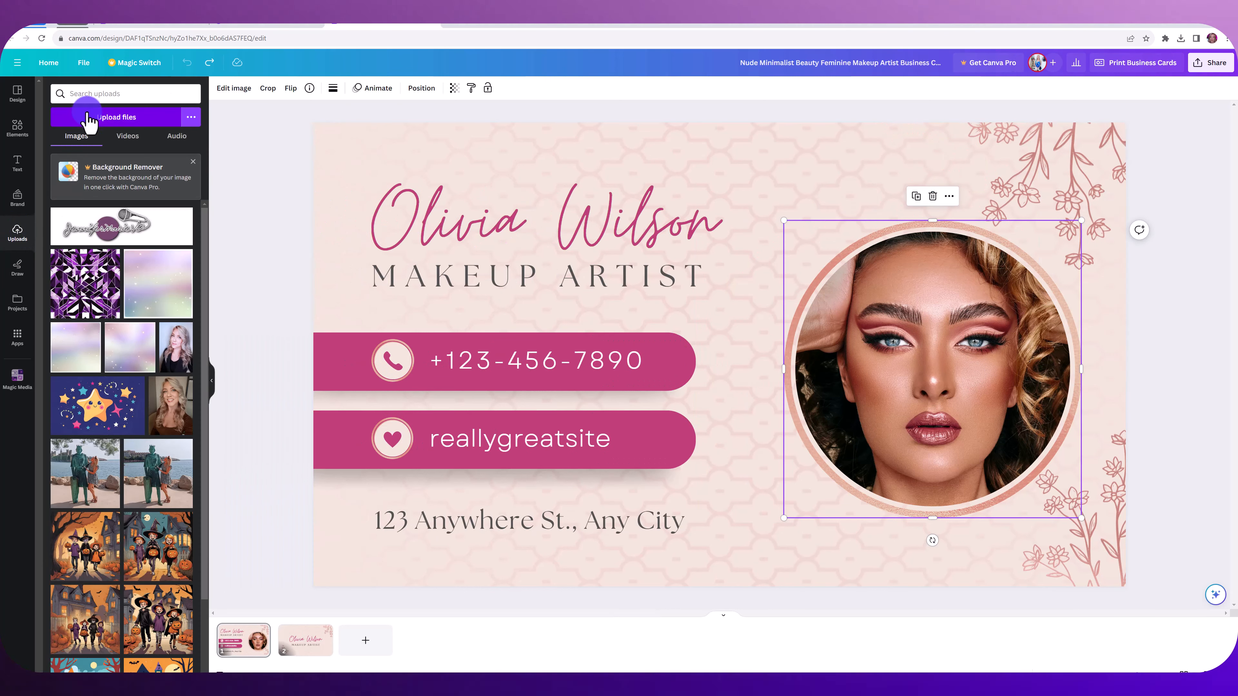
pyautogui.click(155, 121)
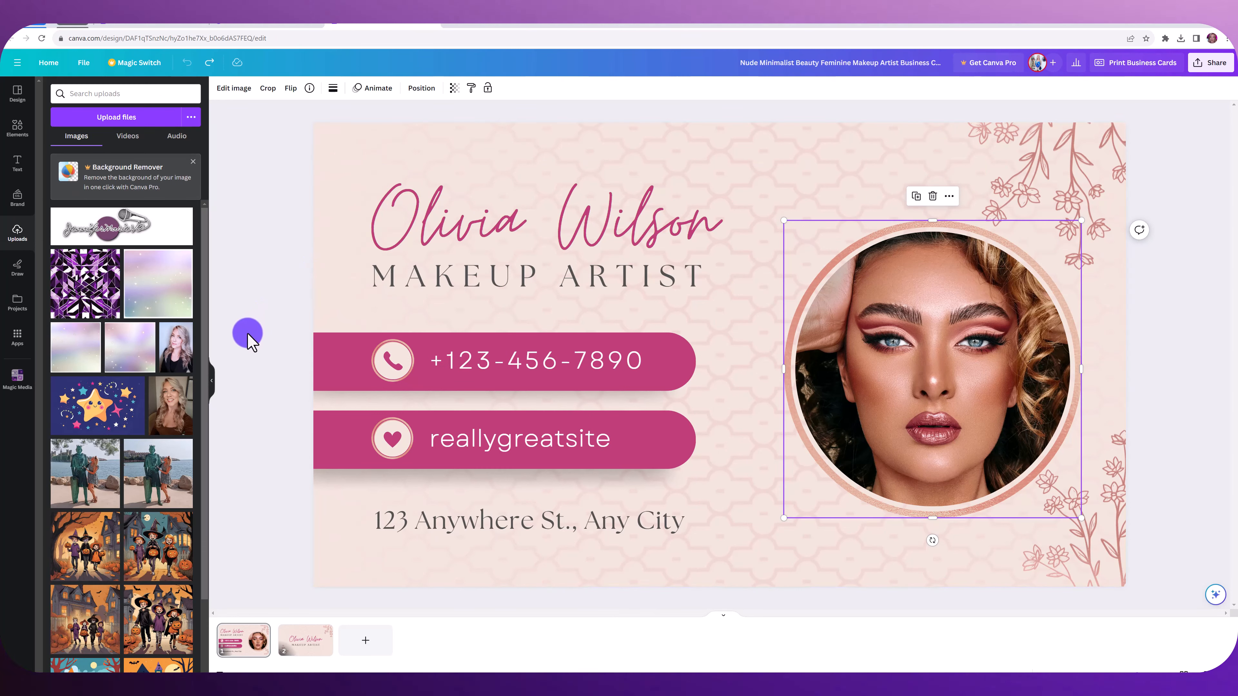
pyautogui.moveTo(176, 342); pyautogui.dragTo(882, 335)
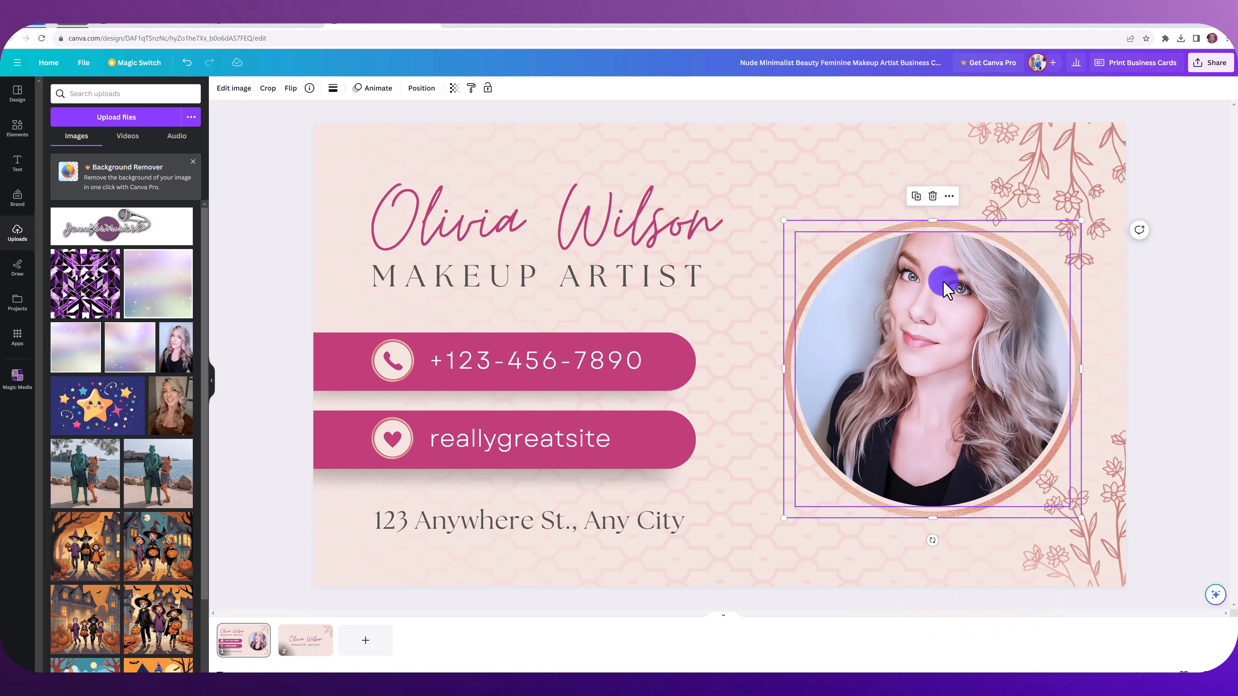
# Enlarge and reposition the photo inside the circular frame so the woman's face and hair fill the circle
pyautogui.doubleClick(950, 324)
pyautogui.moveTo(950, 312); pyautogui.dragTo(927, 350)
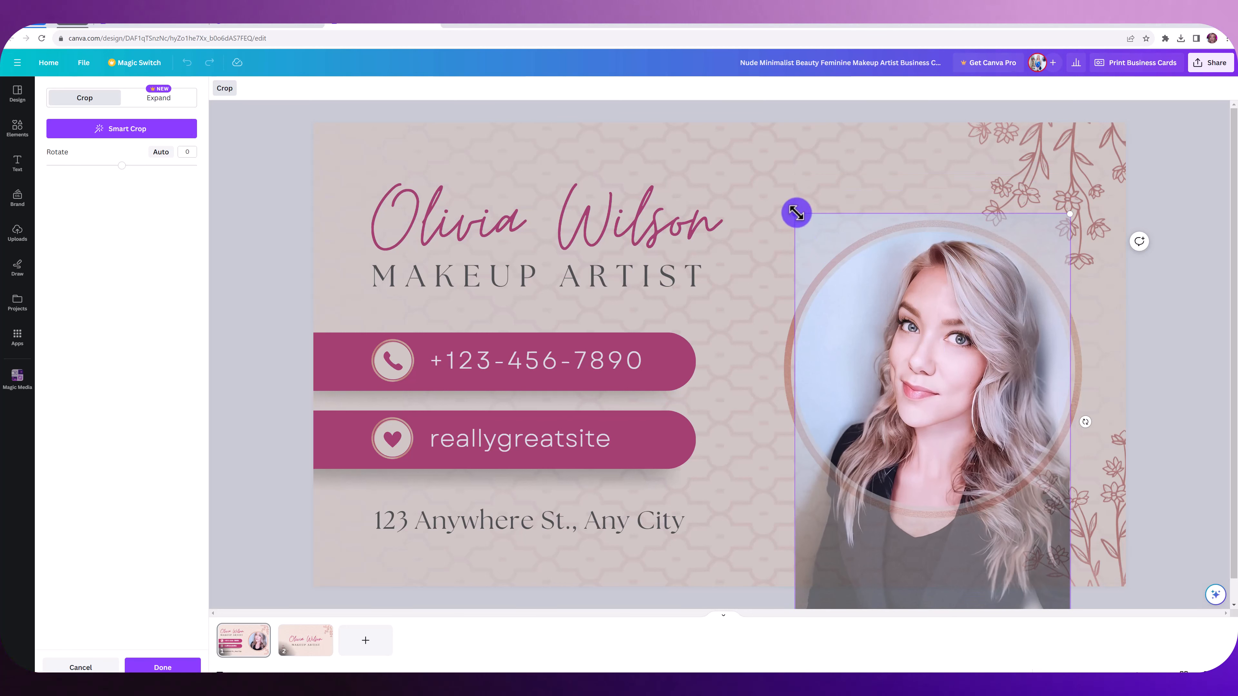
pyautogui.moveTo(796, 216)
pyautogui.mouseDown()
pyautogui.moveTo(754, 185)
pyautogui.moveTo(774, 205)
pyautogui.mouseUp()
pyautogui.moveTo(849, 249); pyautogui.dragTo(822, 272)
pyautogui.click(442, 199)
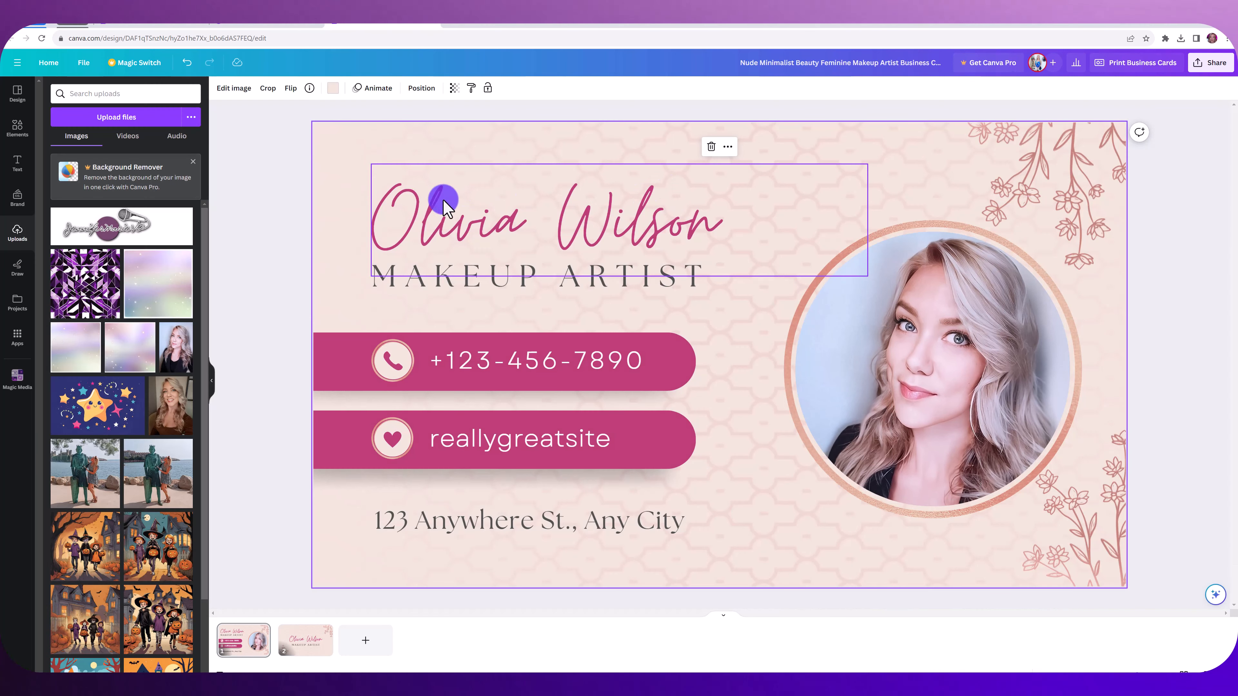
# Change the font of the name heading to League Spartan and reduce its size to 21.4
pyautogui.doubleClick(622, 214)
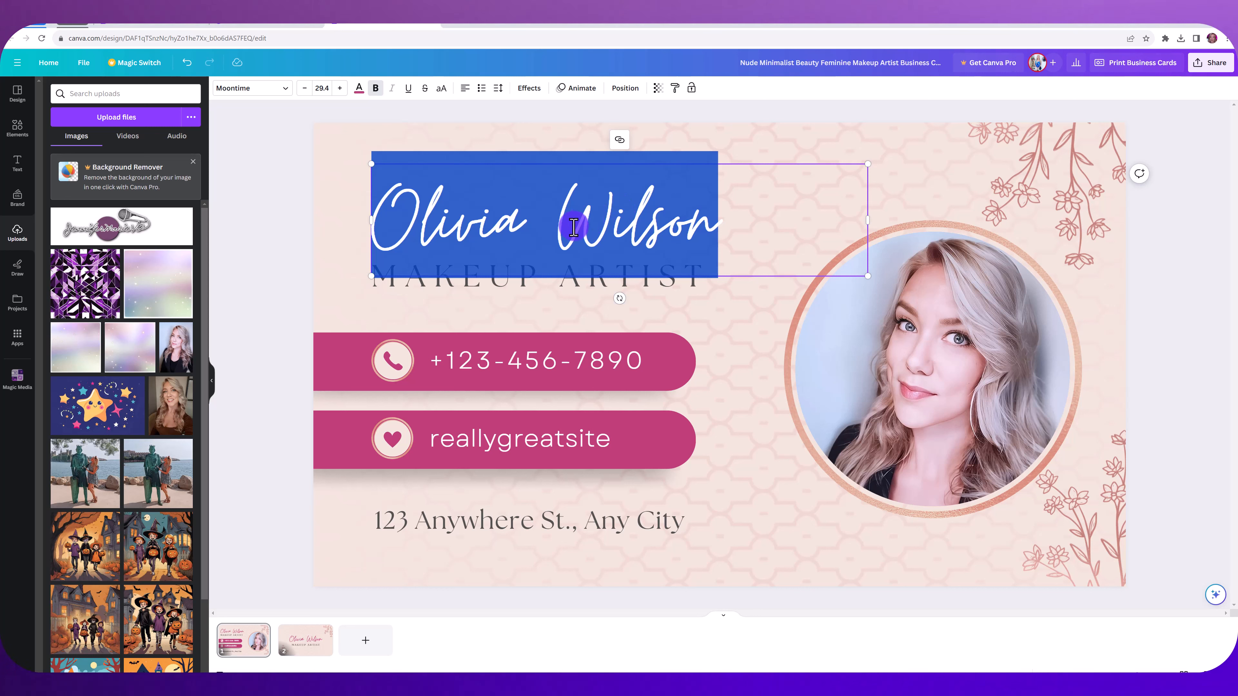
pyautogui.click(287, 89)
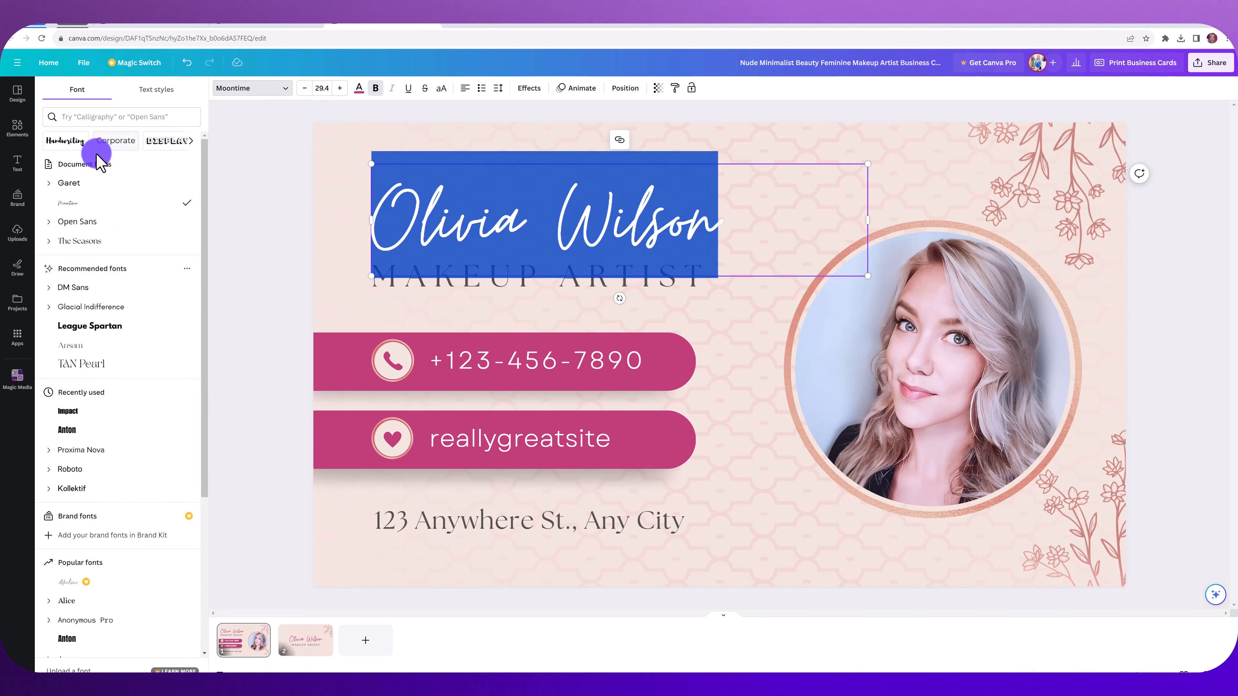
pyautogui.click(112, 326)
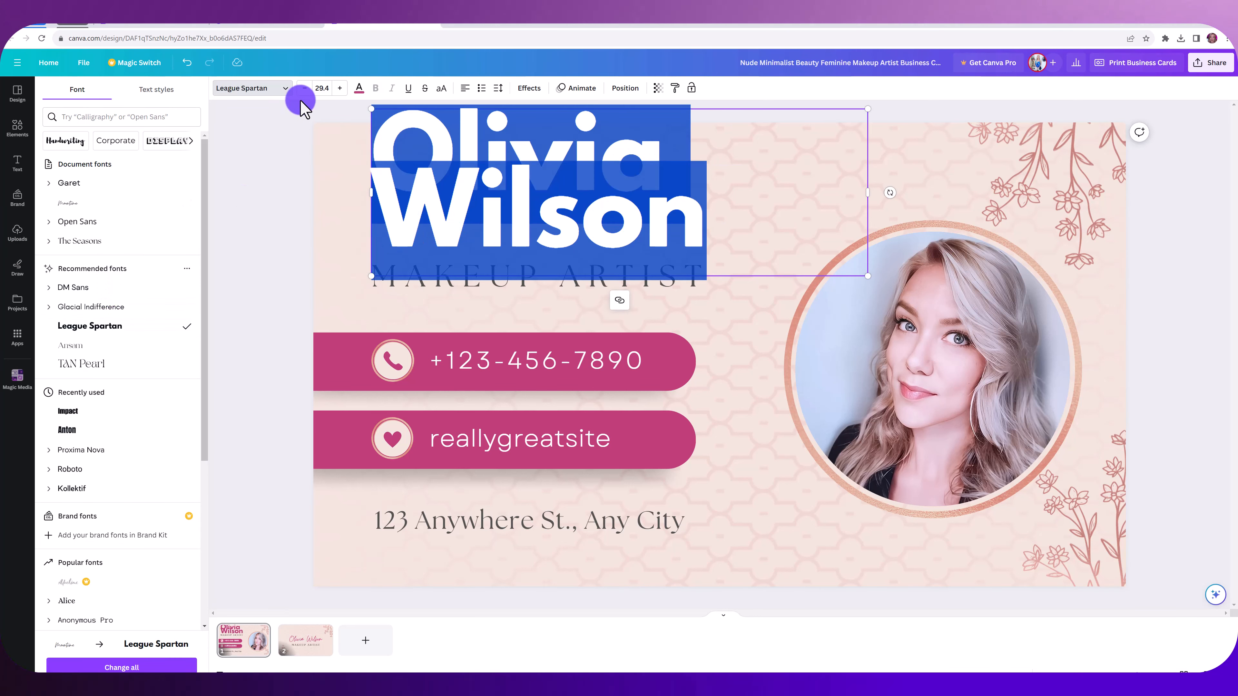
pyautogui.click(304, 88)
pyautogui.click(304, 89)
pyautogui.click(304, 89)
pyautogui.click(304, 89)
pyautogui.click(304, 89)
pyautogui.click(304, 89)
pyautogui.click(304, 89)
pyautogui.click(304, 89)
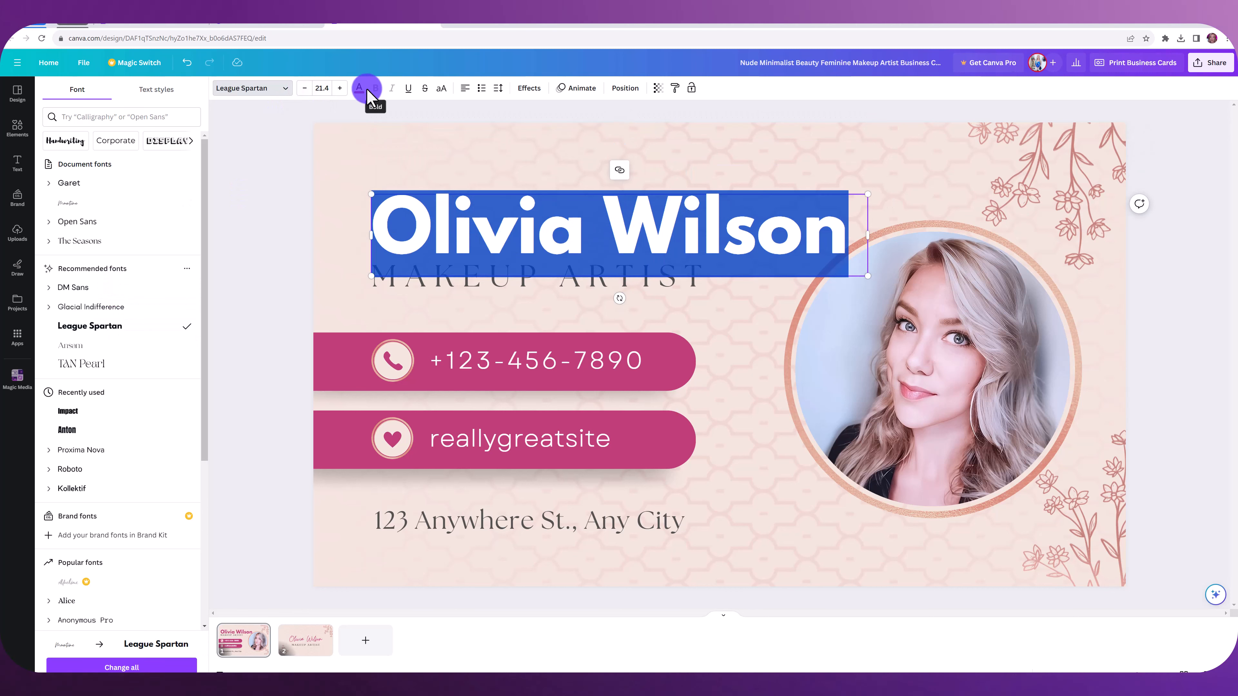
# Change the text color of the name heading to black
pyautogui.click(360, 89)
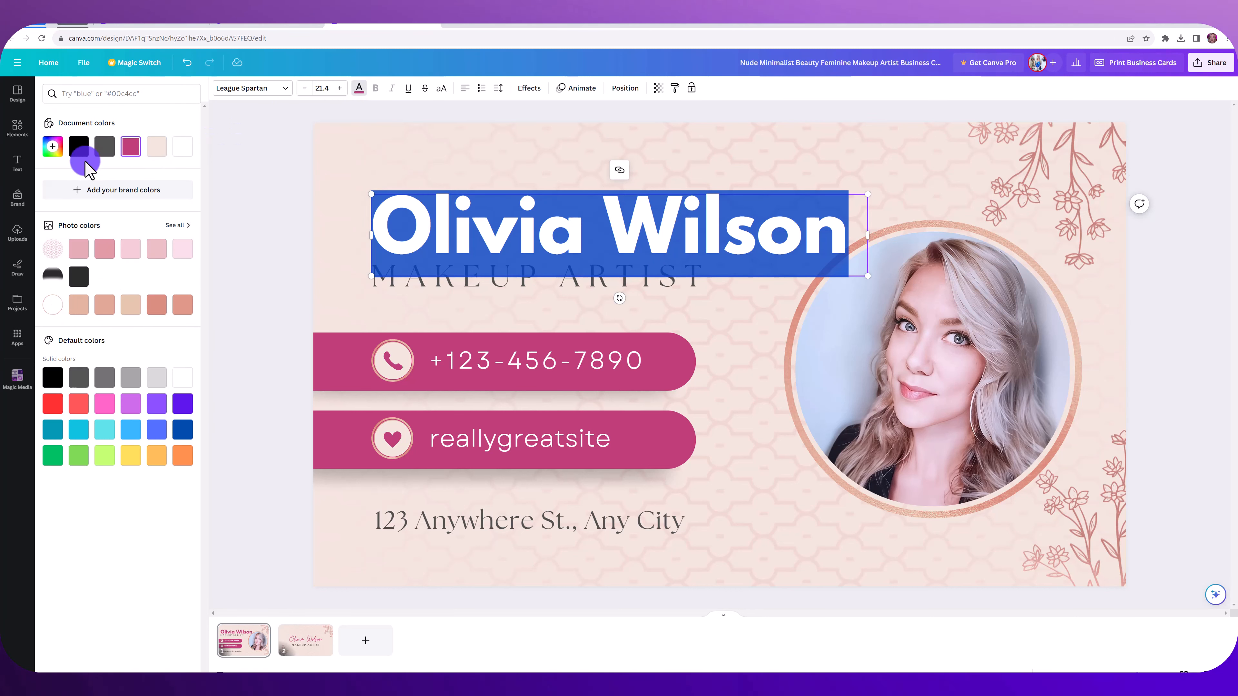
pyautogui.click(59, 148)
pyautogui.click(115, 199)
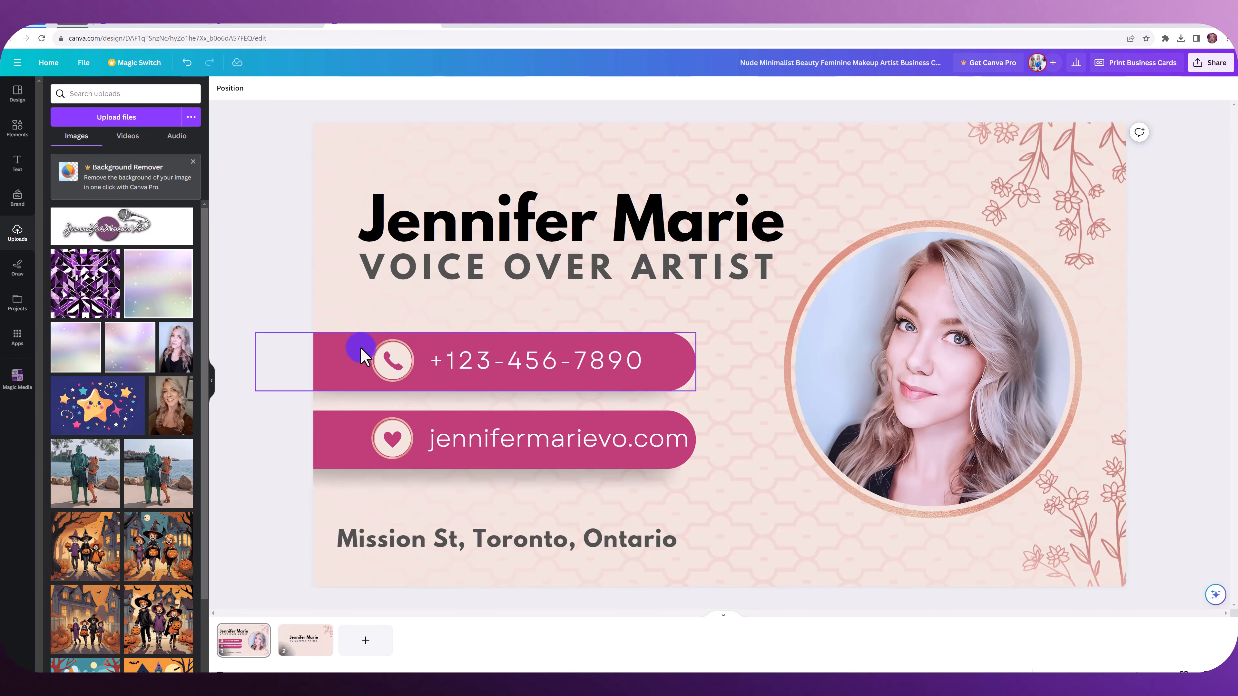
# Recolor the rounded bar behind the phone number with a custom deep purple
pyautogui.click(335, 359)
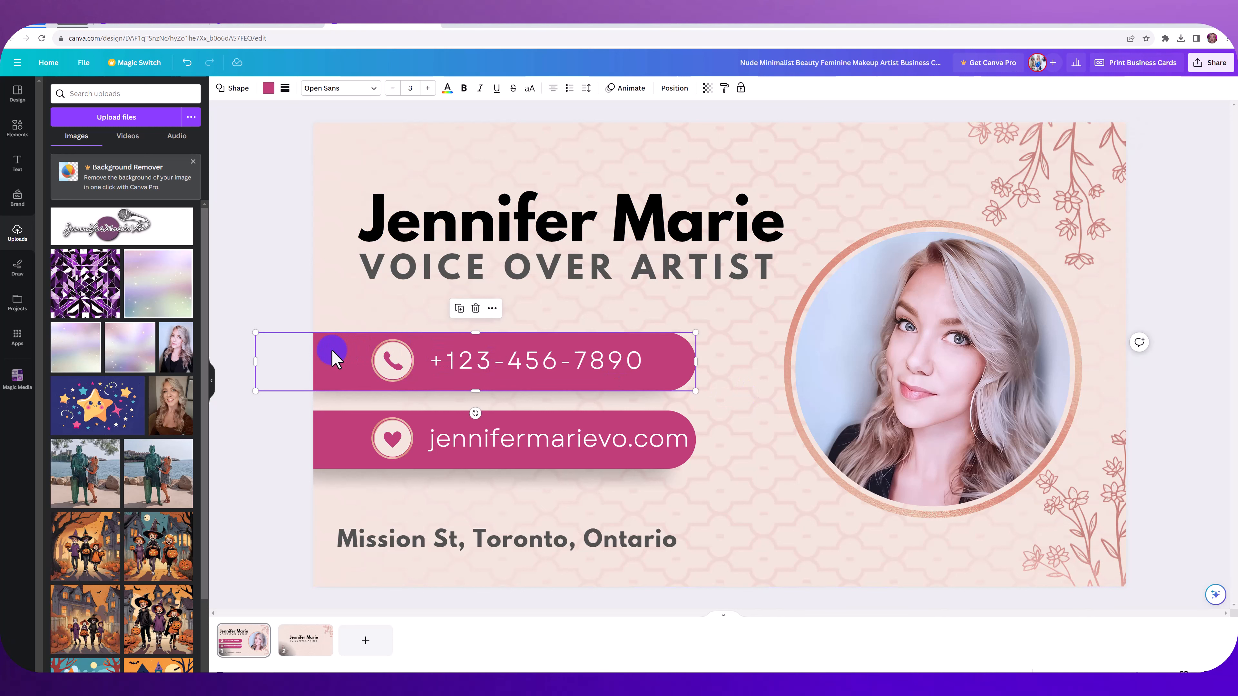
pyautogui.click(268, 88)
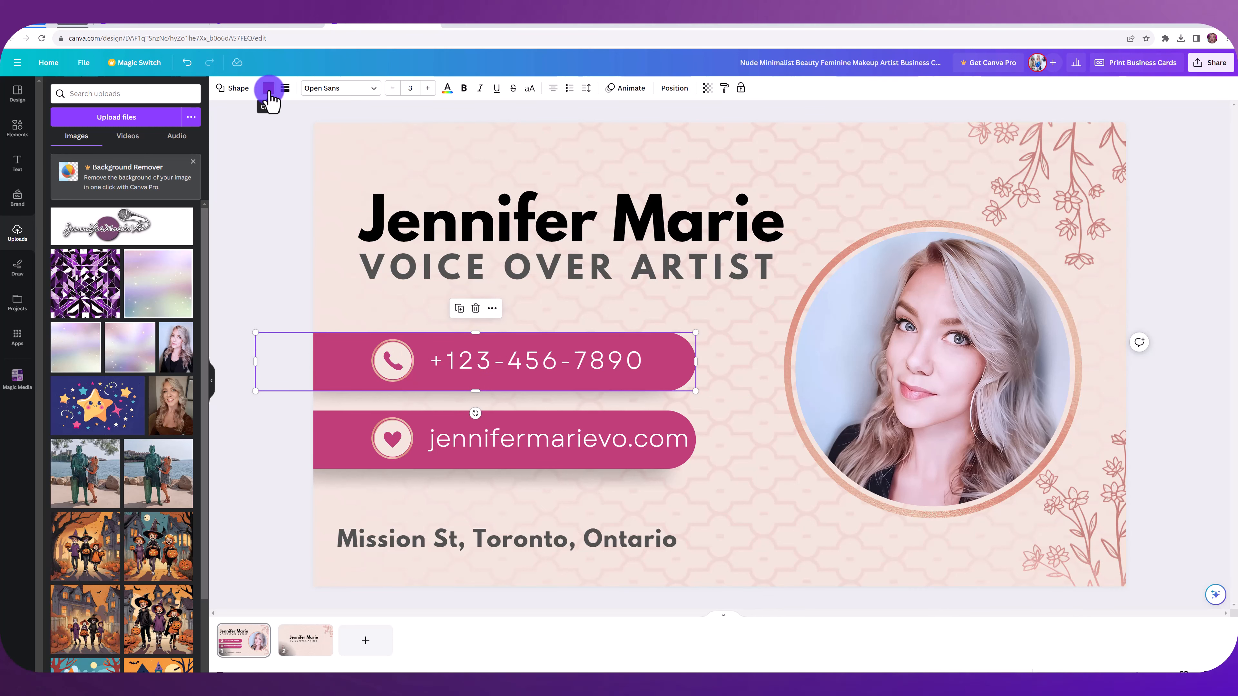
pyautogui.click(269, 90)
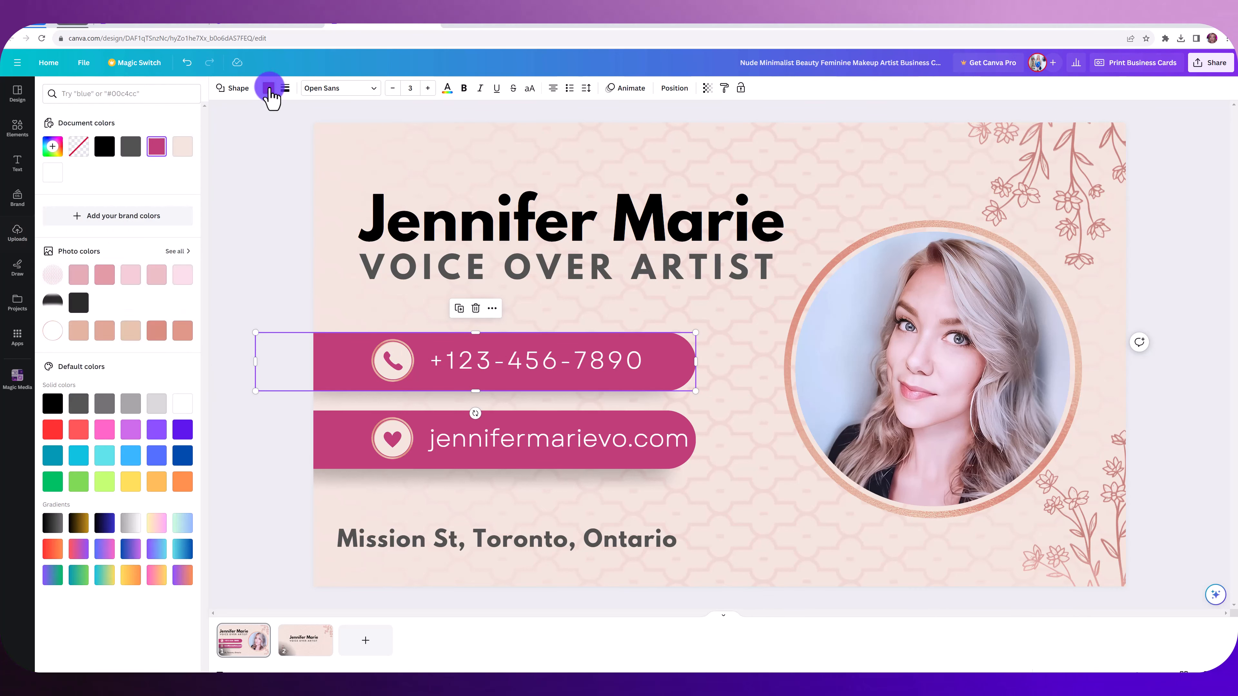
pyautogui.click(49, 147)
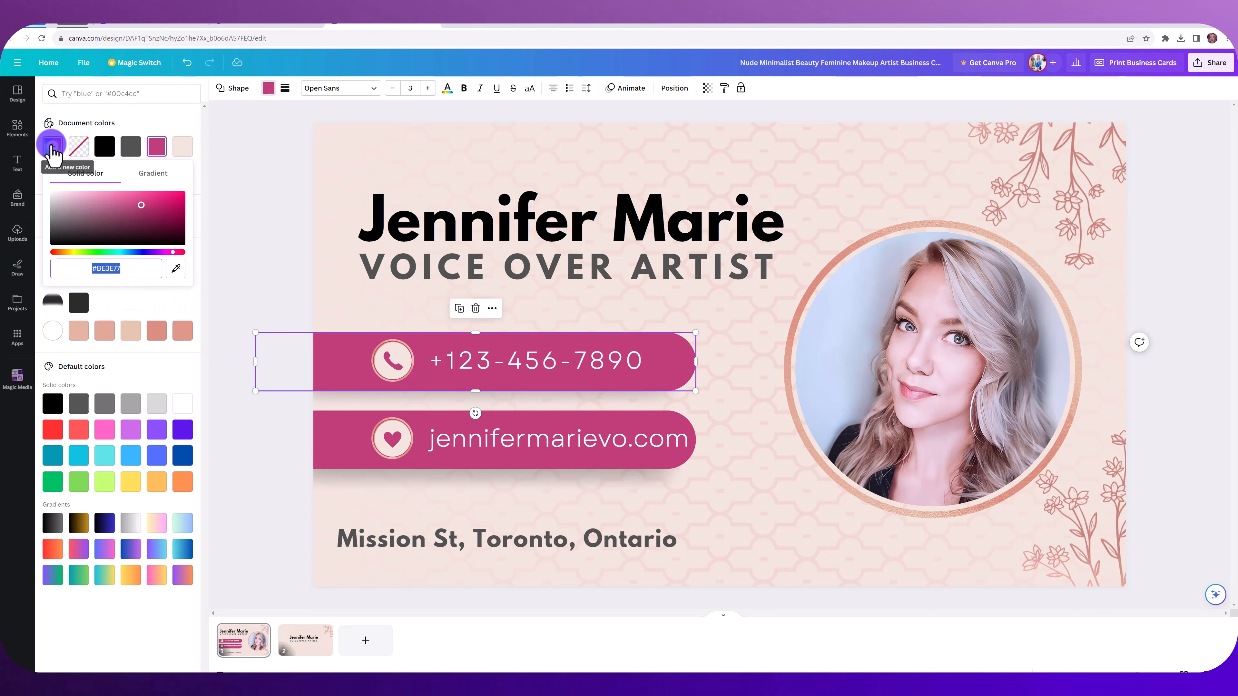
pyautogui.click(162, 215)
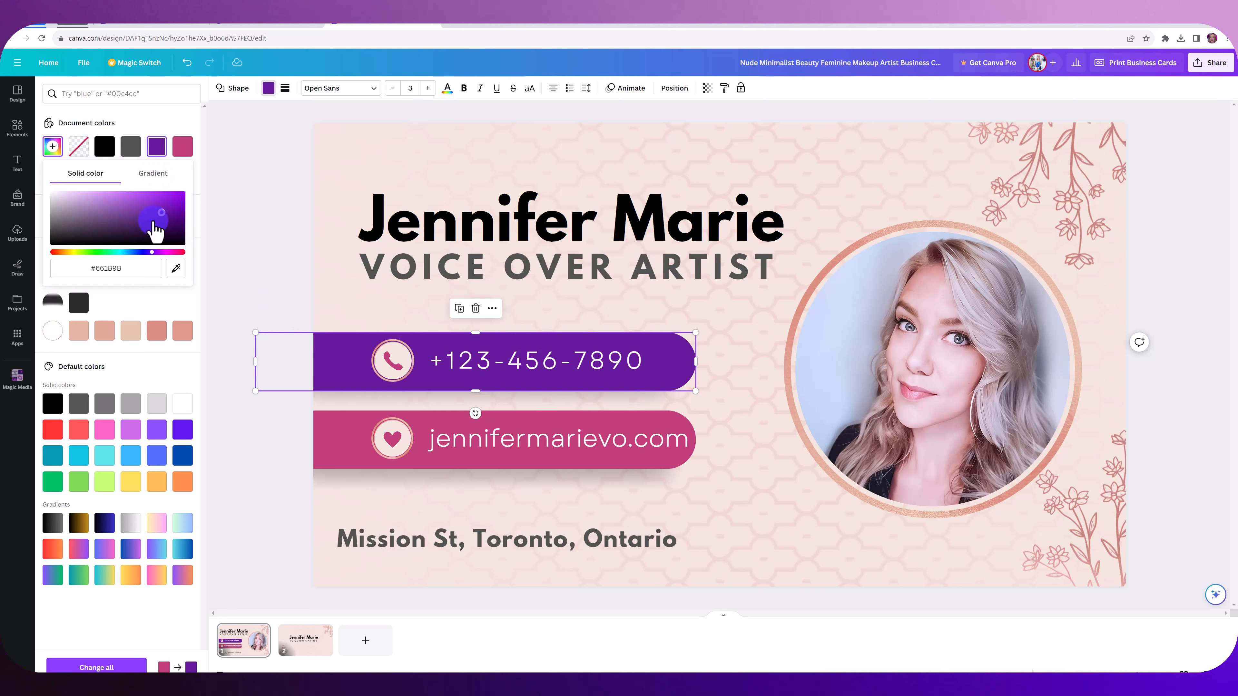
# Recolor the rounded bar behind the website address with the same purple from the document colors
pyautogui.click(334, 422)
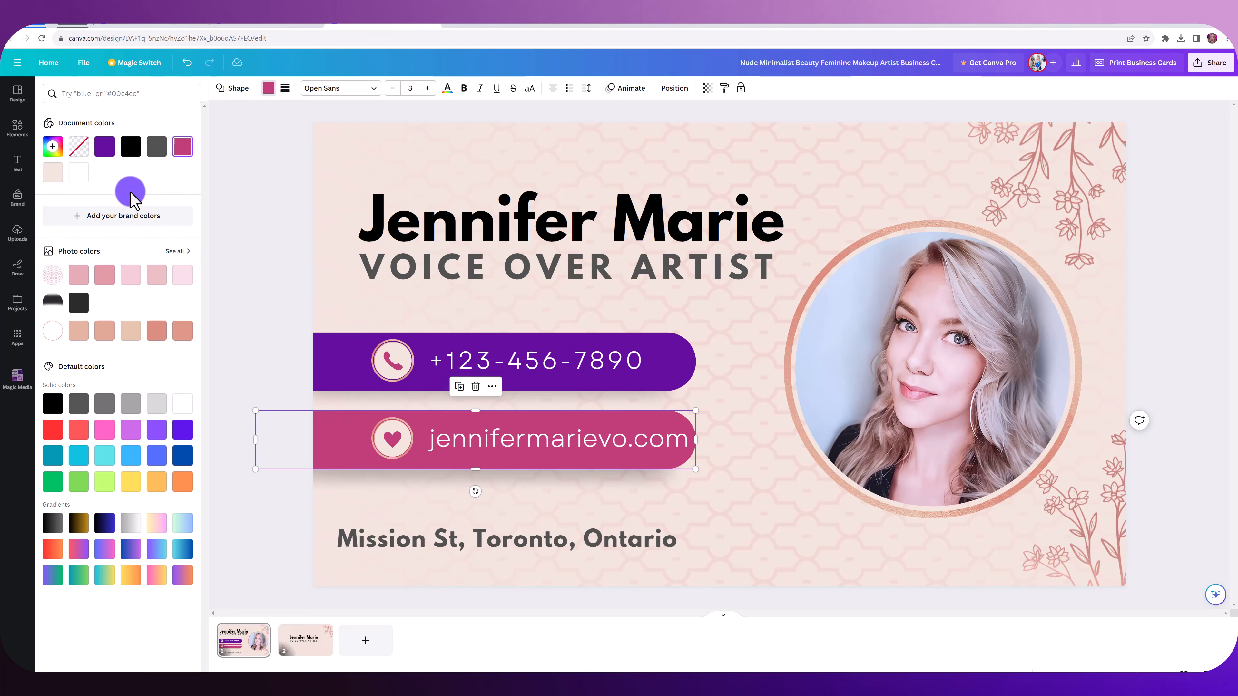
pyautogui.click(104, 147)
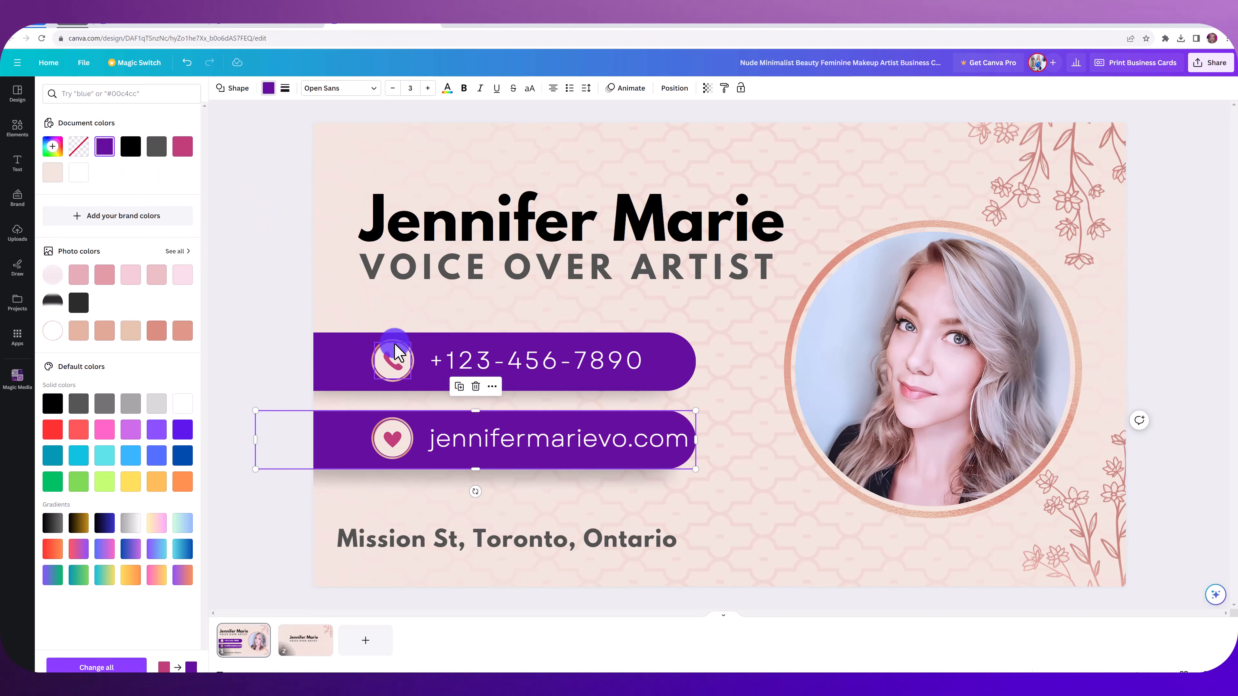
pyautogui.click(428, 418)
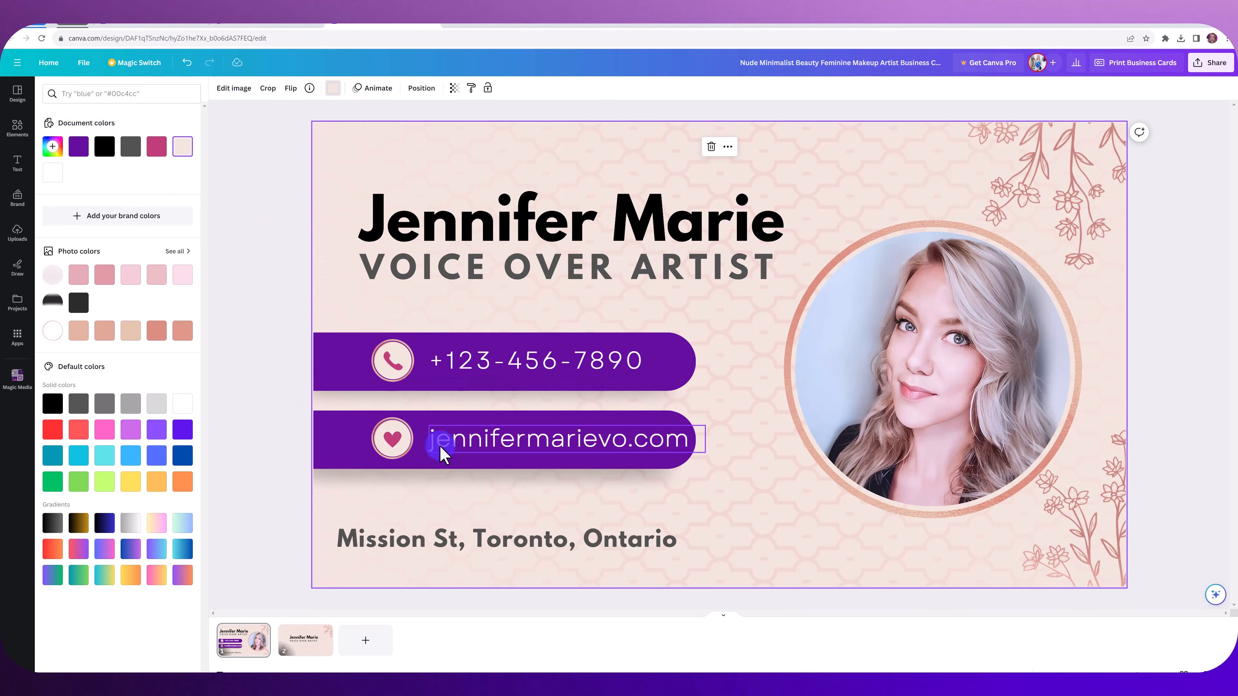
pyautogui.click(342, 361)
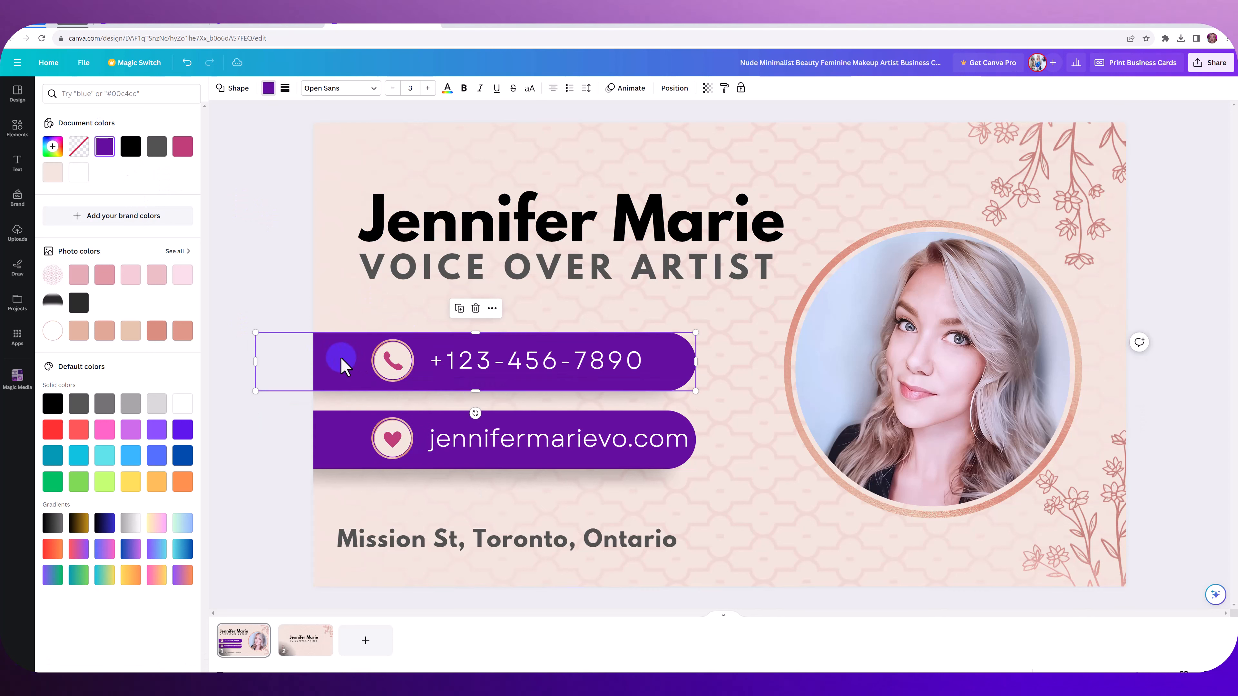
# Recolor the pink phone symbol and the pink heart symbol to match the purple bars
pyautogui.click(391, 360)
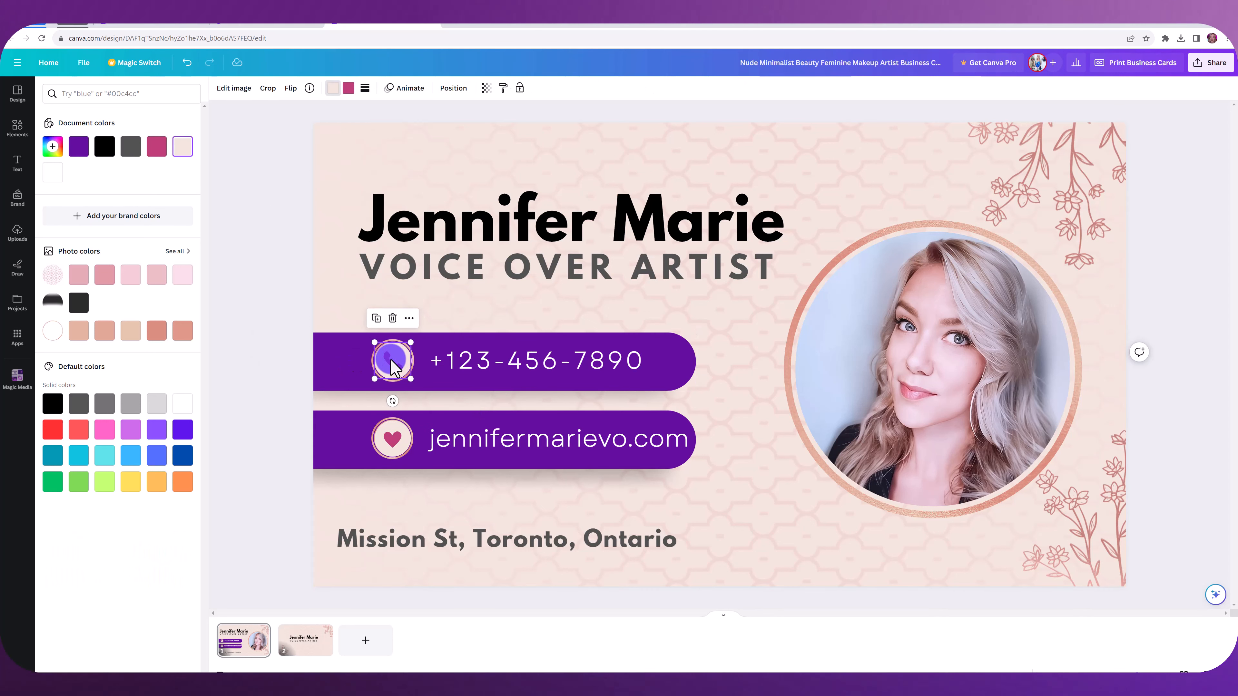
pyautogui.click(348, 89)
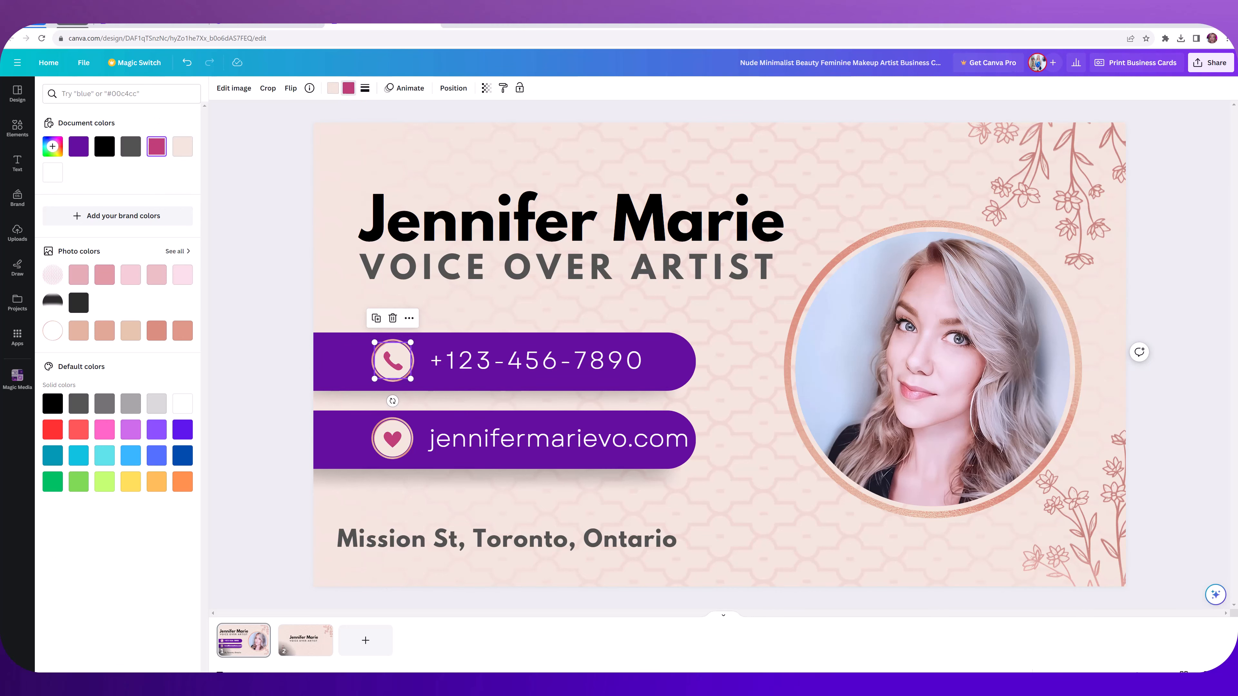
pyautogui.click(408, 429)
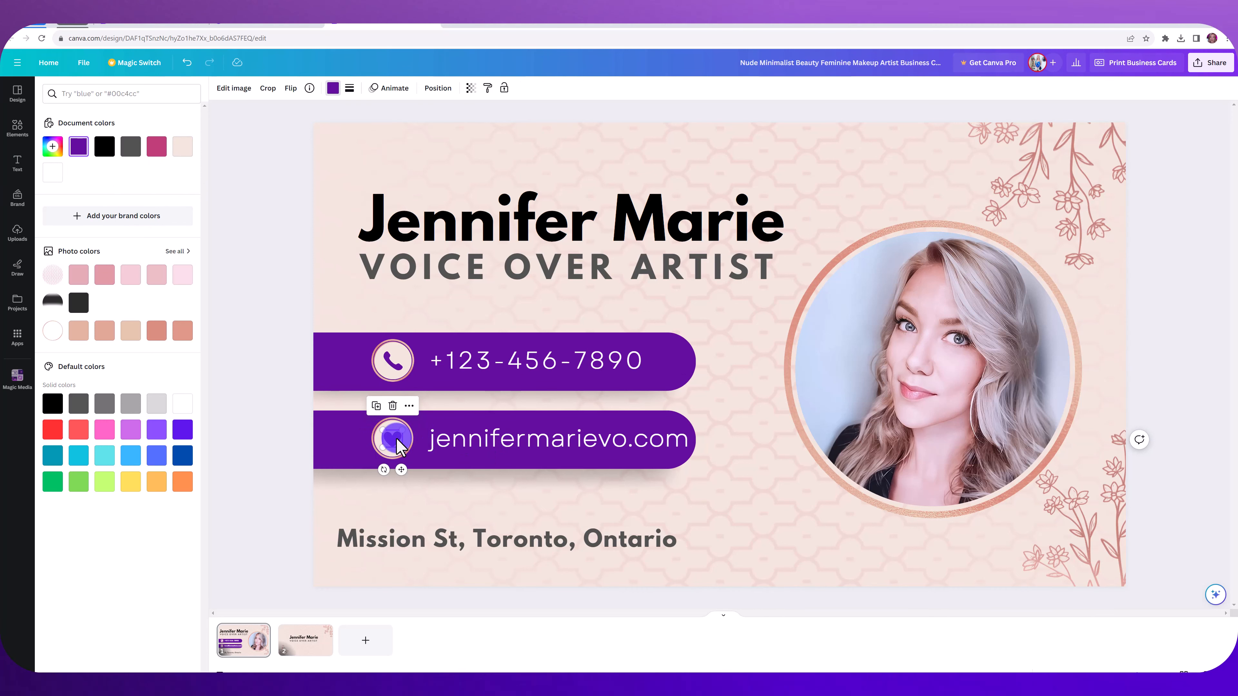
# Search the elements for "website" graphics and place the circular globe icon on the card over the heart symbol
pyautogui.click(17, 128)
pyautogui.click(84, 102)
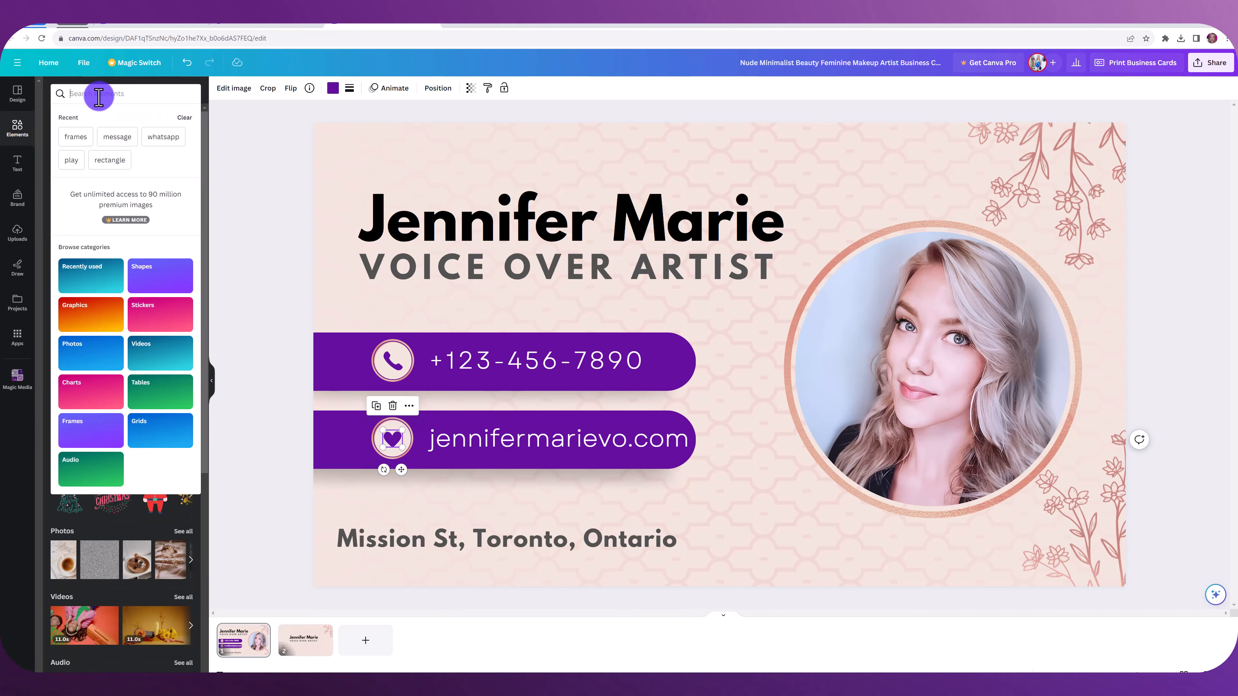
pyautogui.write('website')
pyautogui.press('Return')
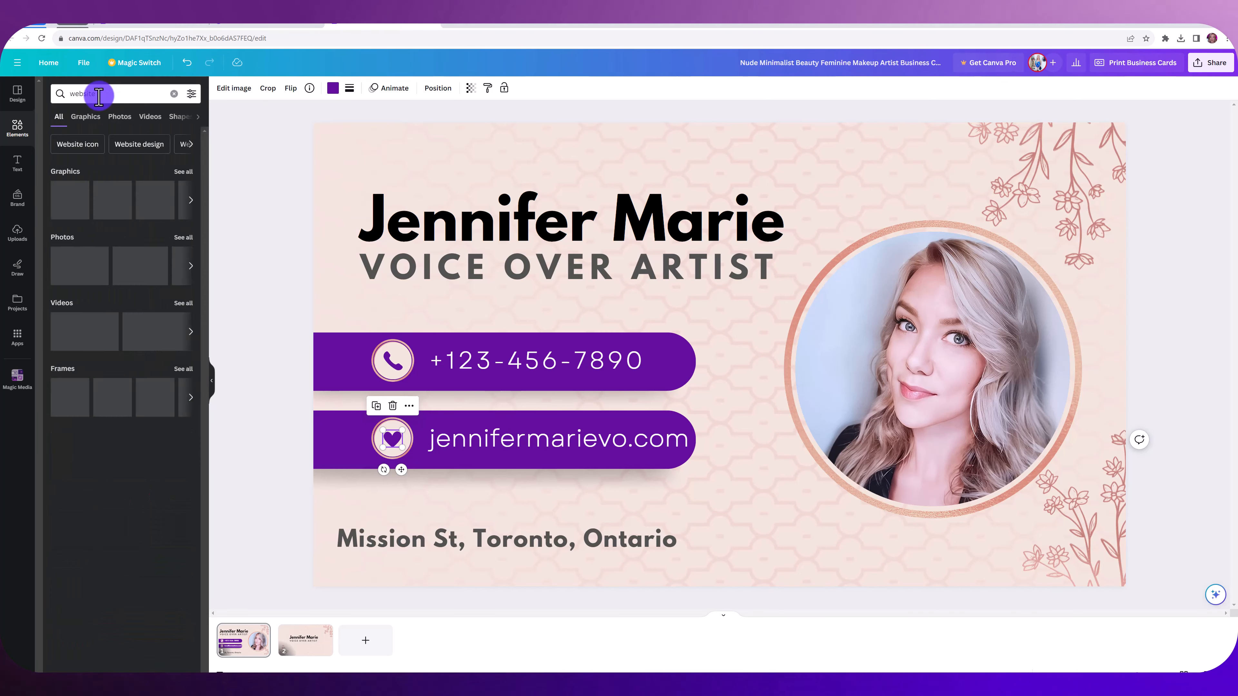
pyautogui.click(184, 172)
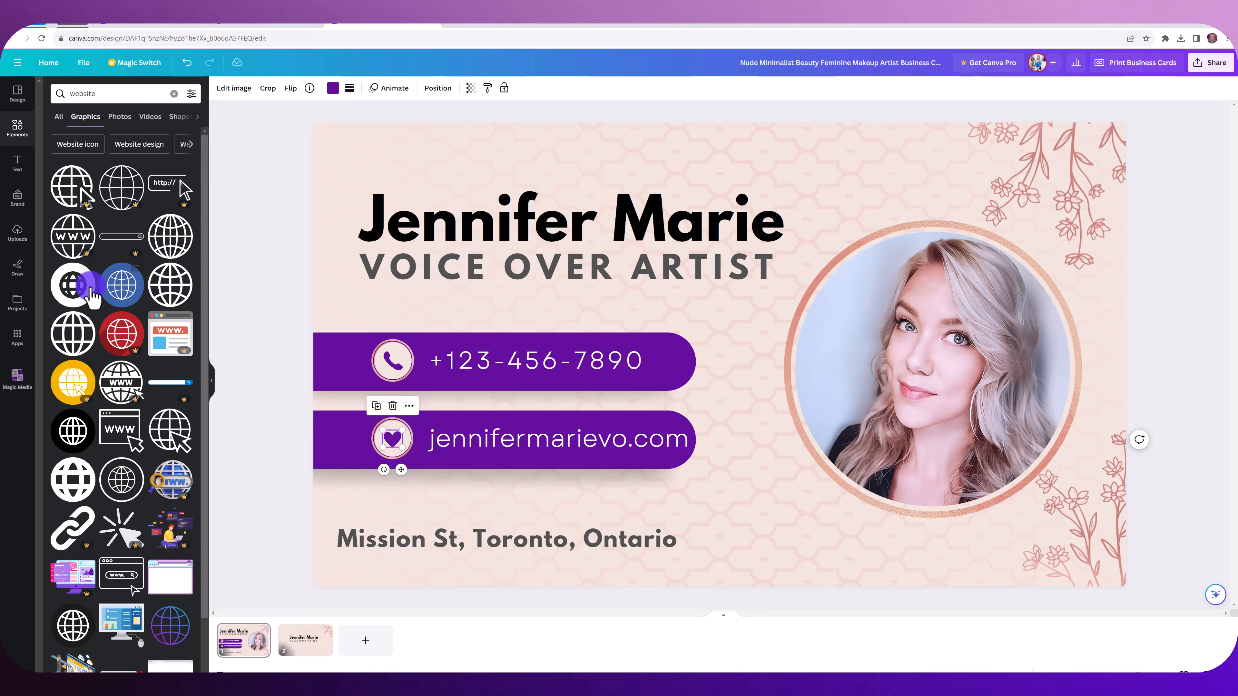
pyautogui.moveTo(78, 298); pyautogui.dragTo(434, 442)
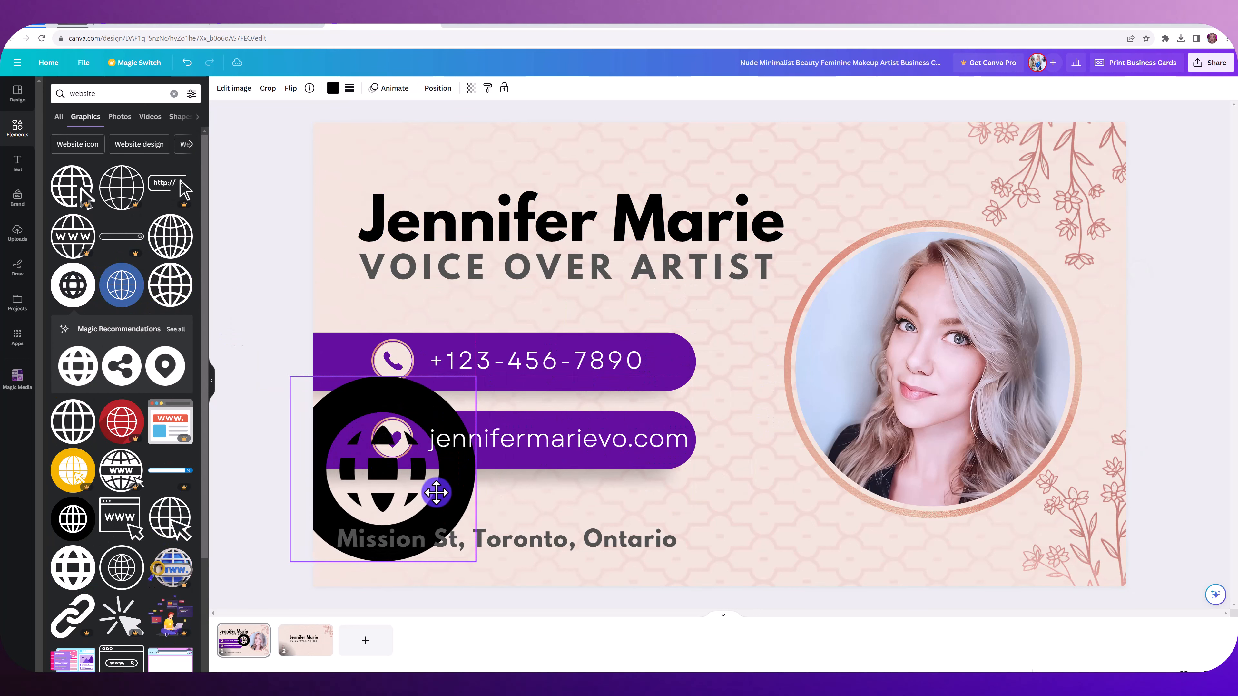
# Recolor the circular globe icon white and shrink it to about the size of the heart symbol's circle
pyautogui.click(333, 88)
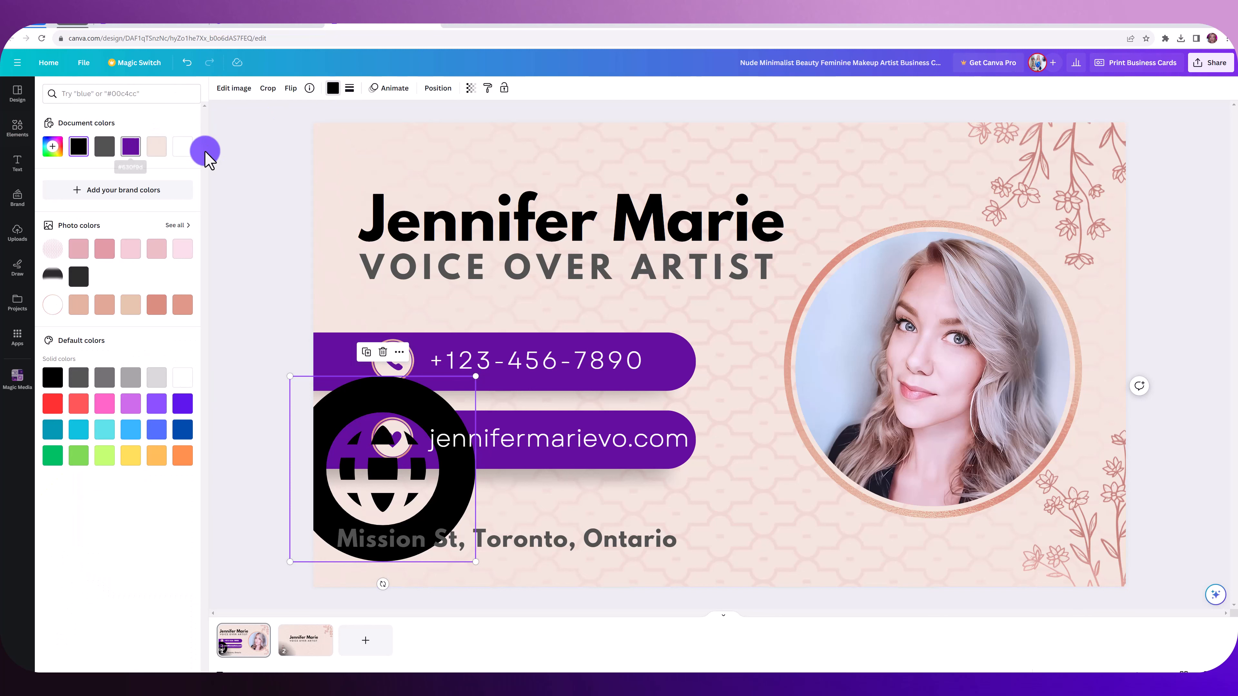
pyautogui.click(190, 155)
pyautogui.moveTo(475, 561); pyautogui.dragTo(392, 475)
# Delete the heart symbol and its circle from the website bar, and move the globe icon into their place
pyautogui.click(379, 437)
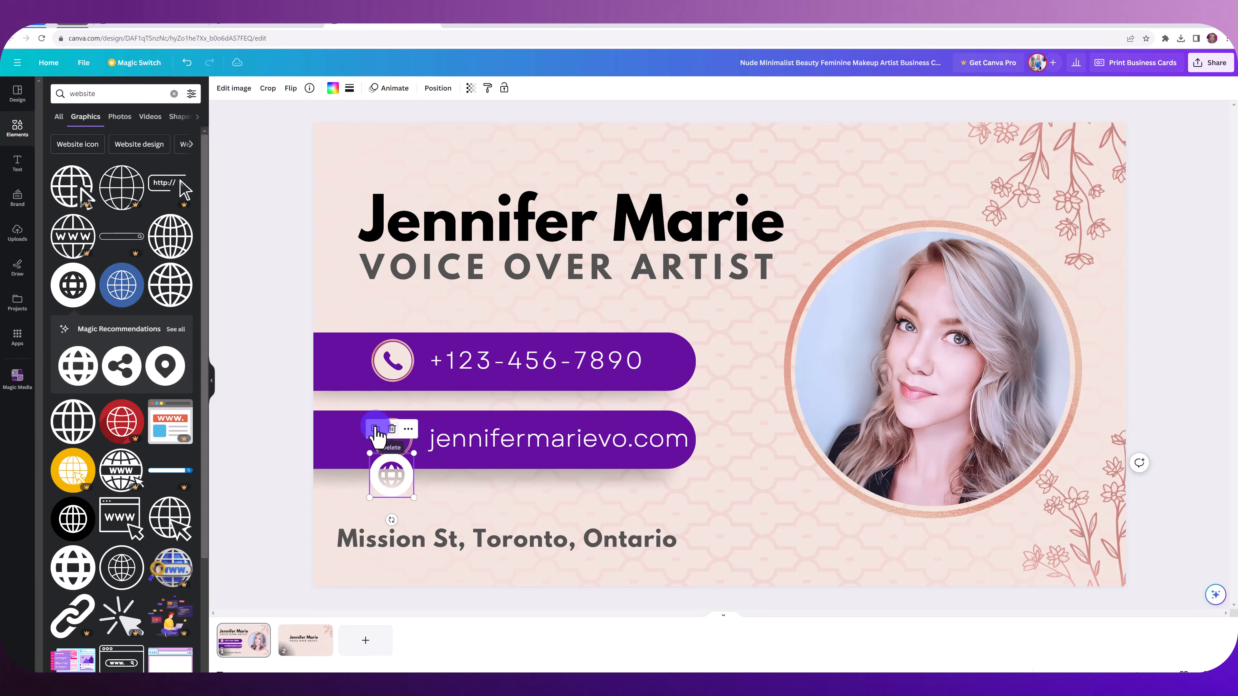
pyautogui.click(387, 428)
pyautogui.click(386, 427)
pyautogui.press('Delete')
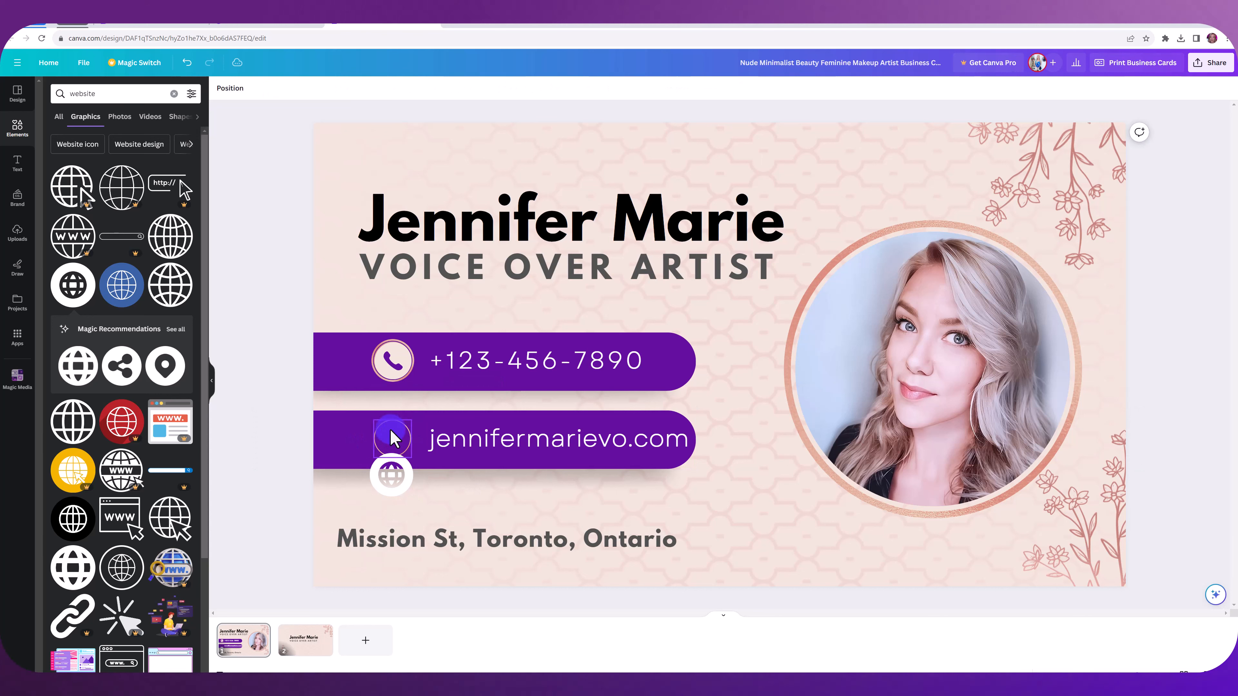
pyautogui.click(391, 429)
pyautogui.press('Delete')
pyautogui.moveTo(401, 460); pyautogui.dragTo(397, 424)
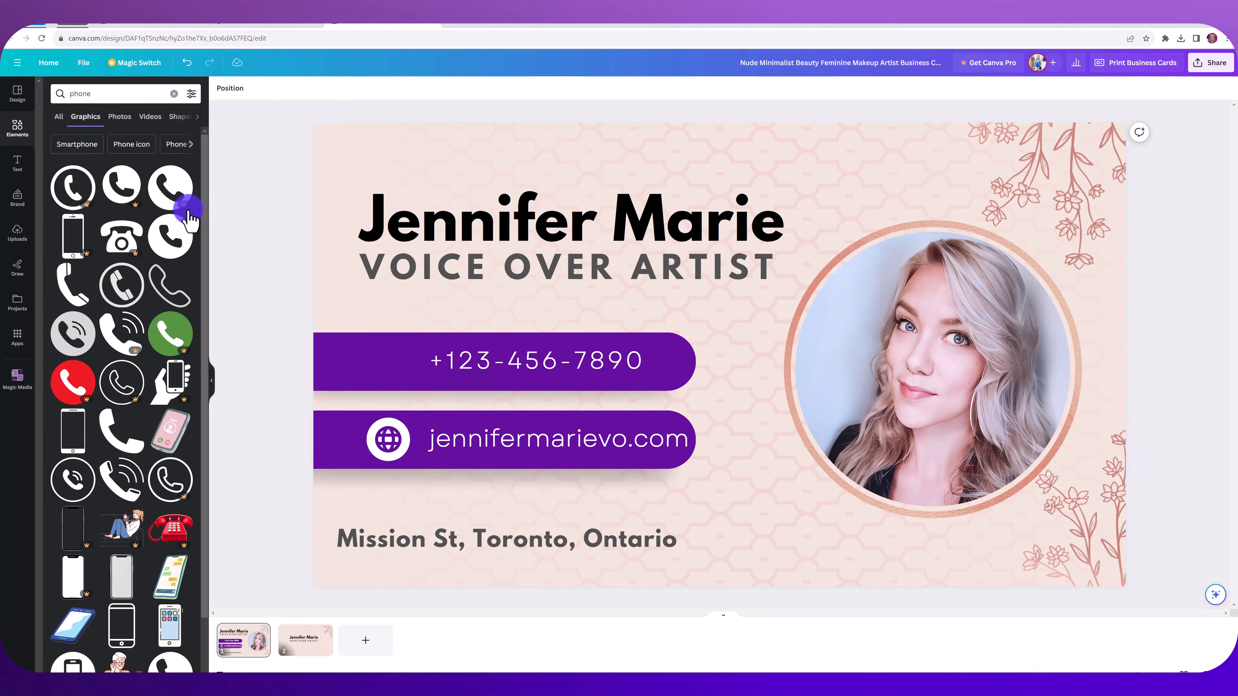
# Place a white circular phone icon from the "phone" graphics on the phone number bar, aligned above the globe icon
pyautogui.click(187, 217)
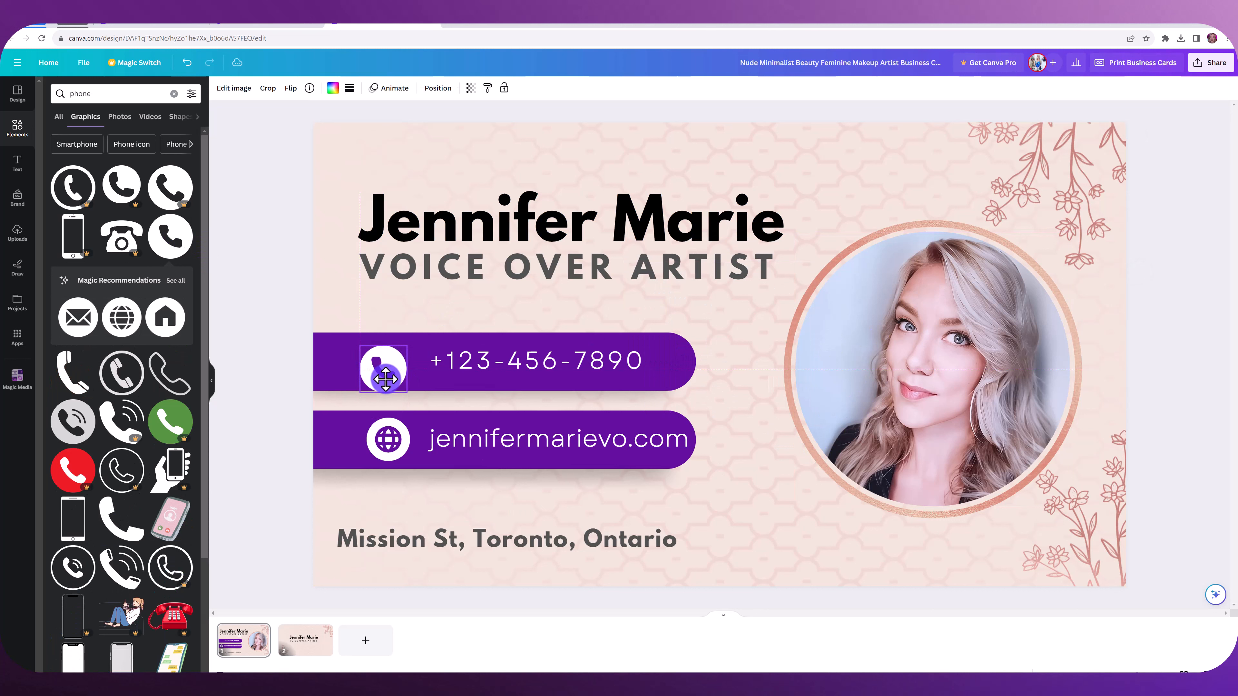
pyautogui.moveTo(385, 379)
pyautogui.mouseDown()
pyautogui.moveTo(396, 383)
pyautogui.moveTo(392, 365)
pyautogui.mouseUp()
pyautogui.click(273, 381)
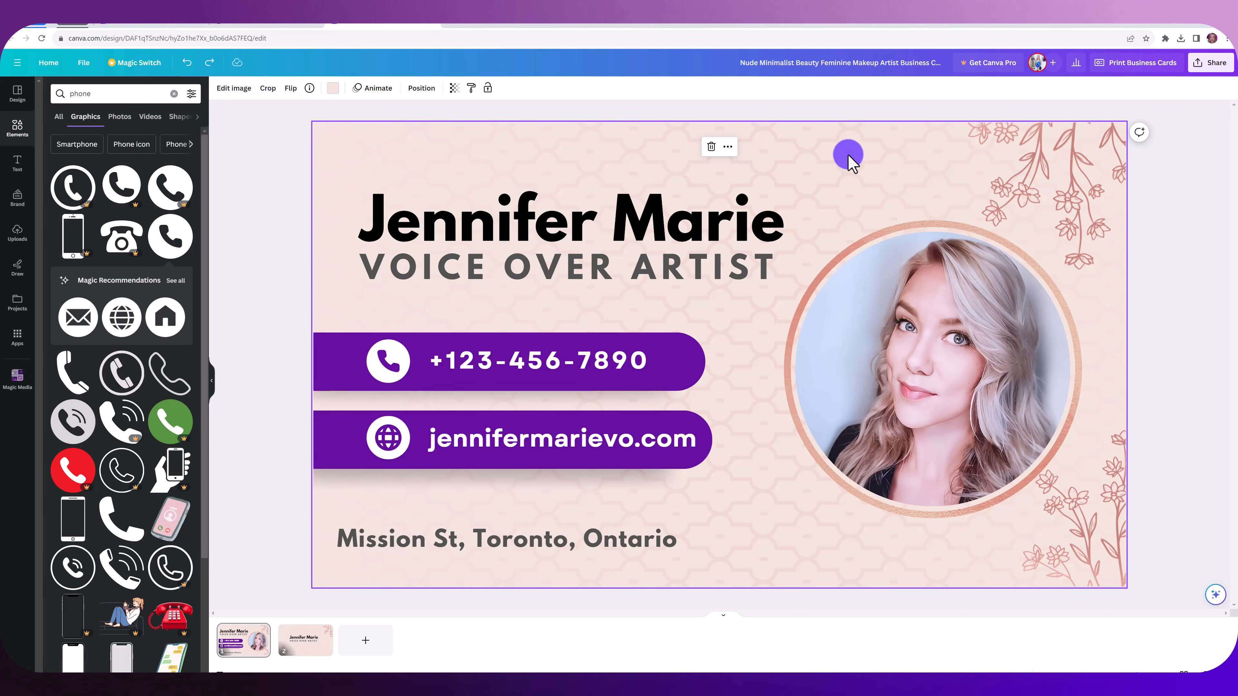
# Delete the honeycomb pattern and both floral graphics from the card
pyautogui.click(988, 152)
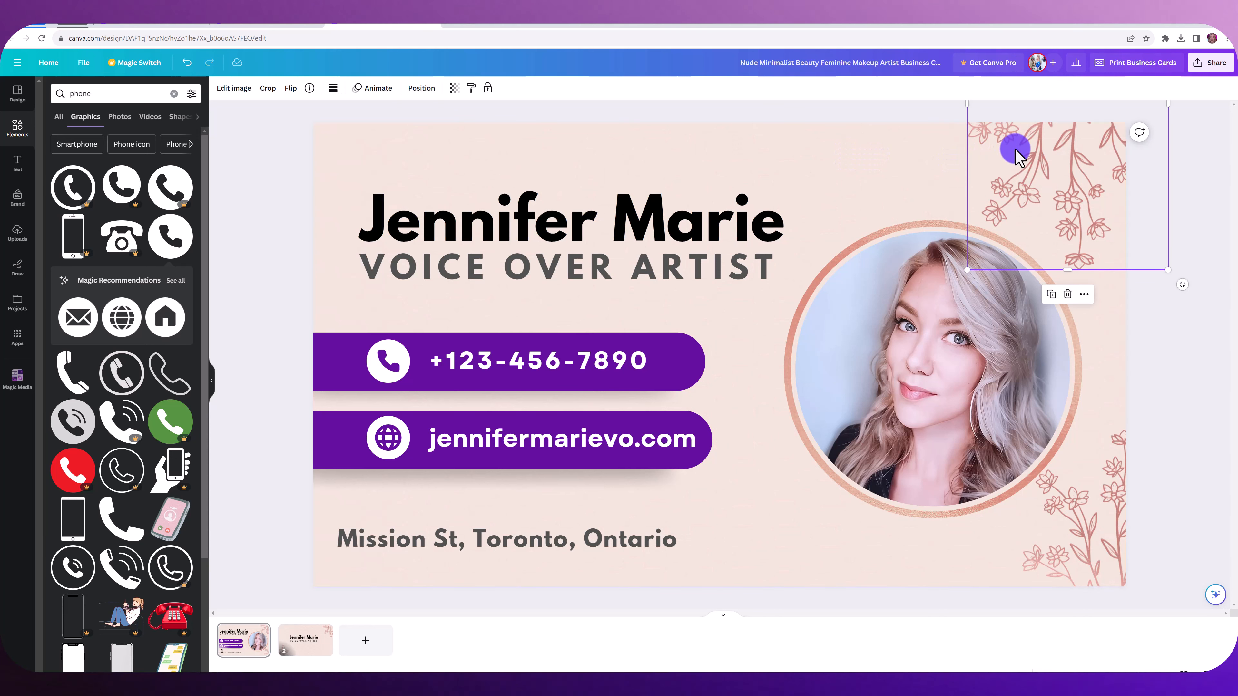
pyautogui.moveTo(1016, 154); pyautogui.dragTo(1110, 460)
pyautogui.press('Delete')
# Change the card's beige background to white from the document colors
pyautogui.click(941, 141)
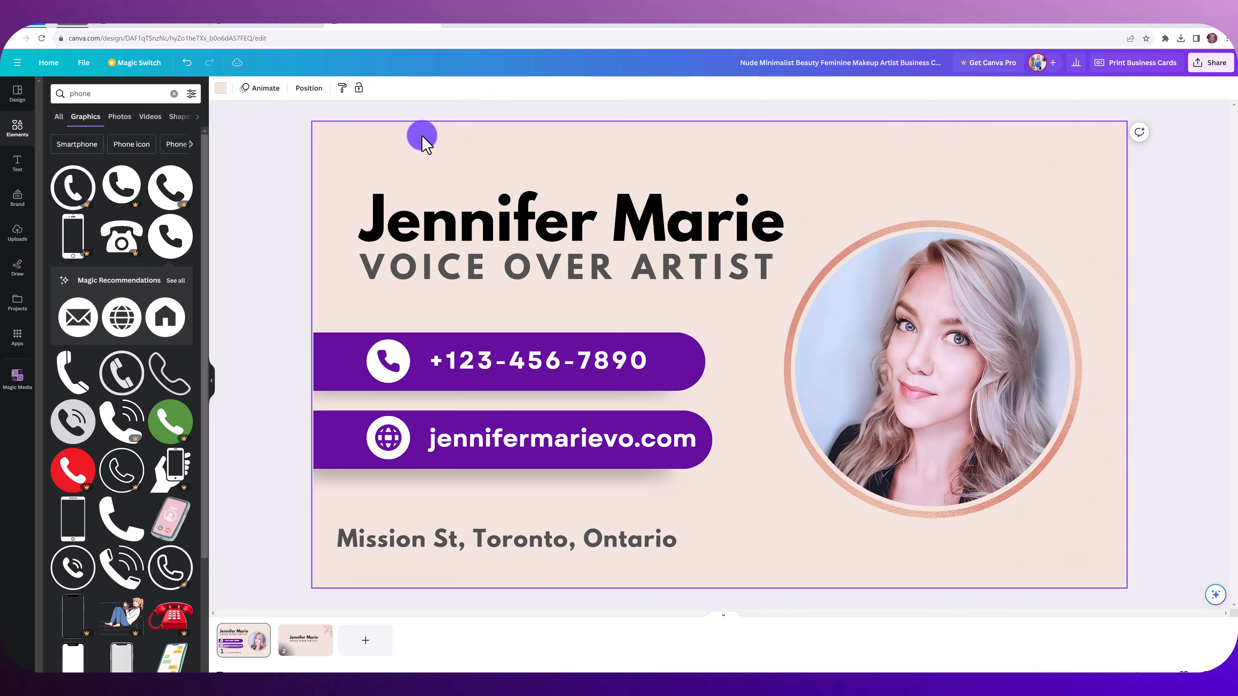
pyautogui.click(220, 88)
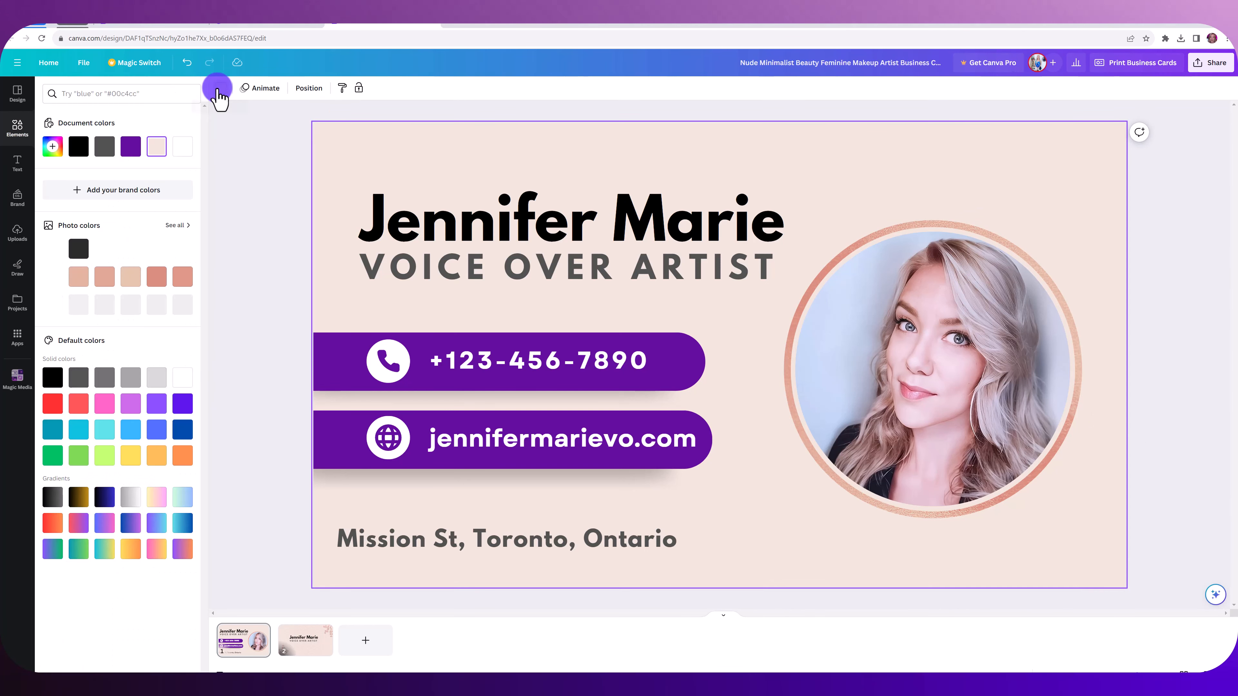
pyautogui.click(176, 152)
pyautogui.click(630, 107)
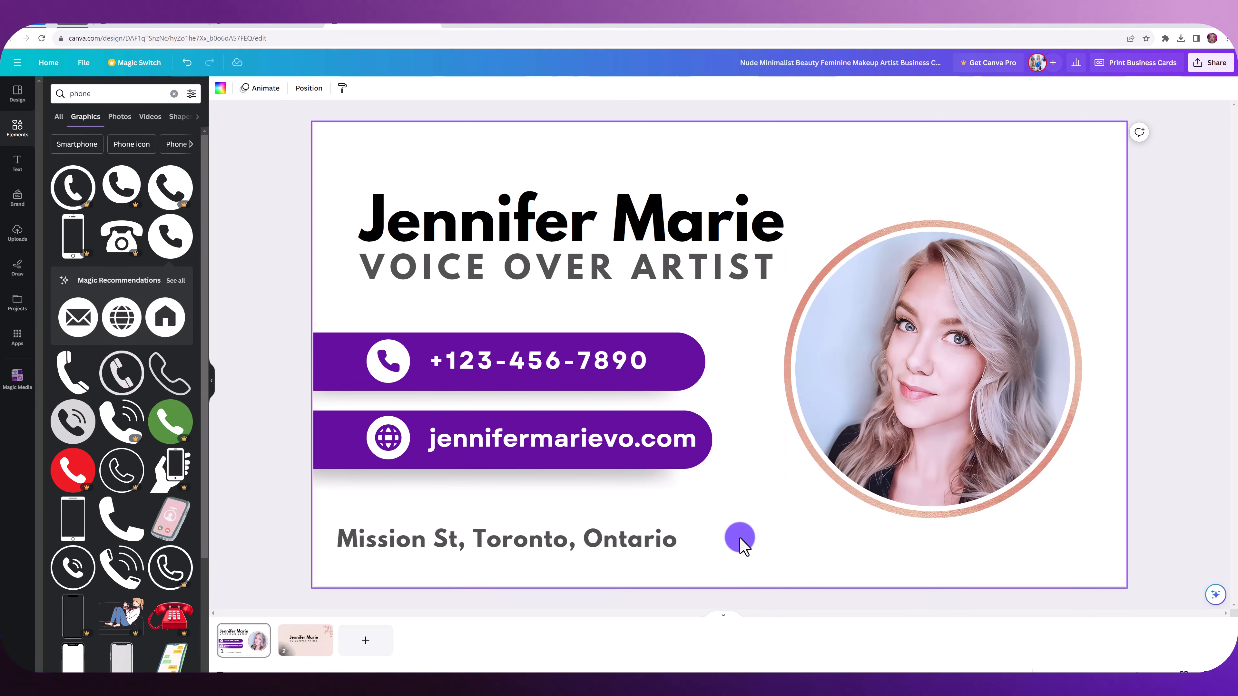
# Find the Magic Media app and generate landscape images from "create a soft geometric style background with purples, blacks and grays for a business card"
pyautogui.click(18, 337)
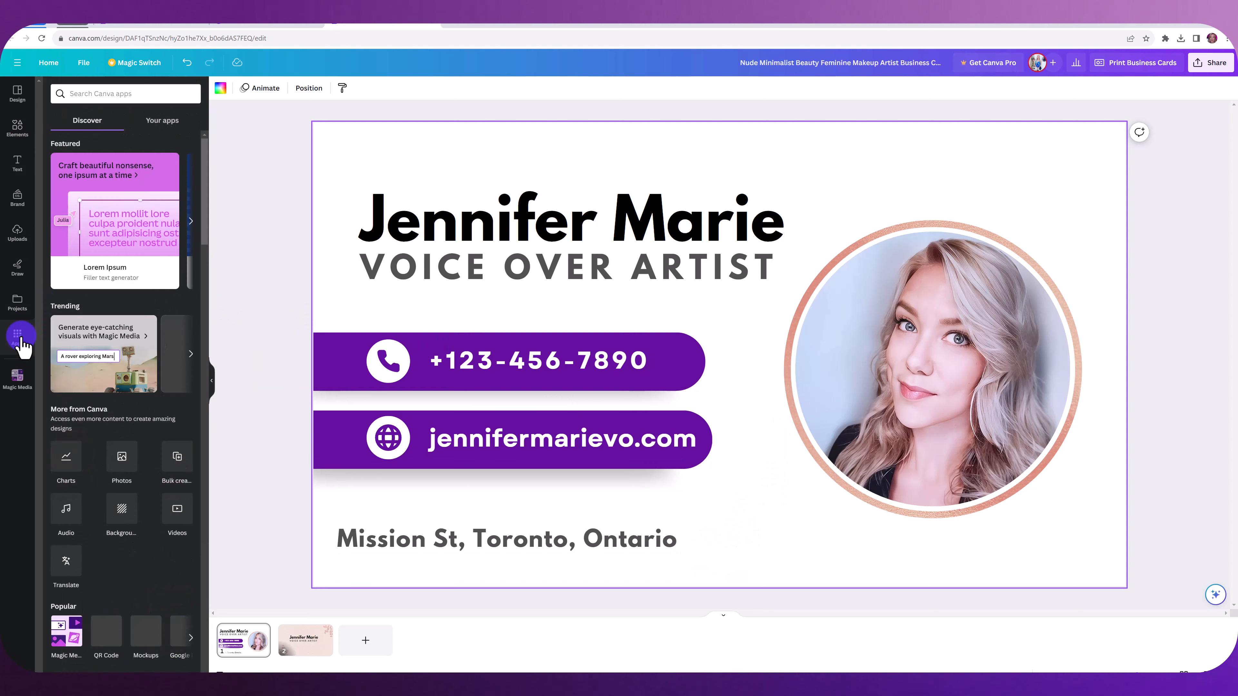
pyautogui.click(121, 121)
pyautogui.write('m')
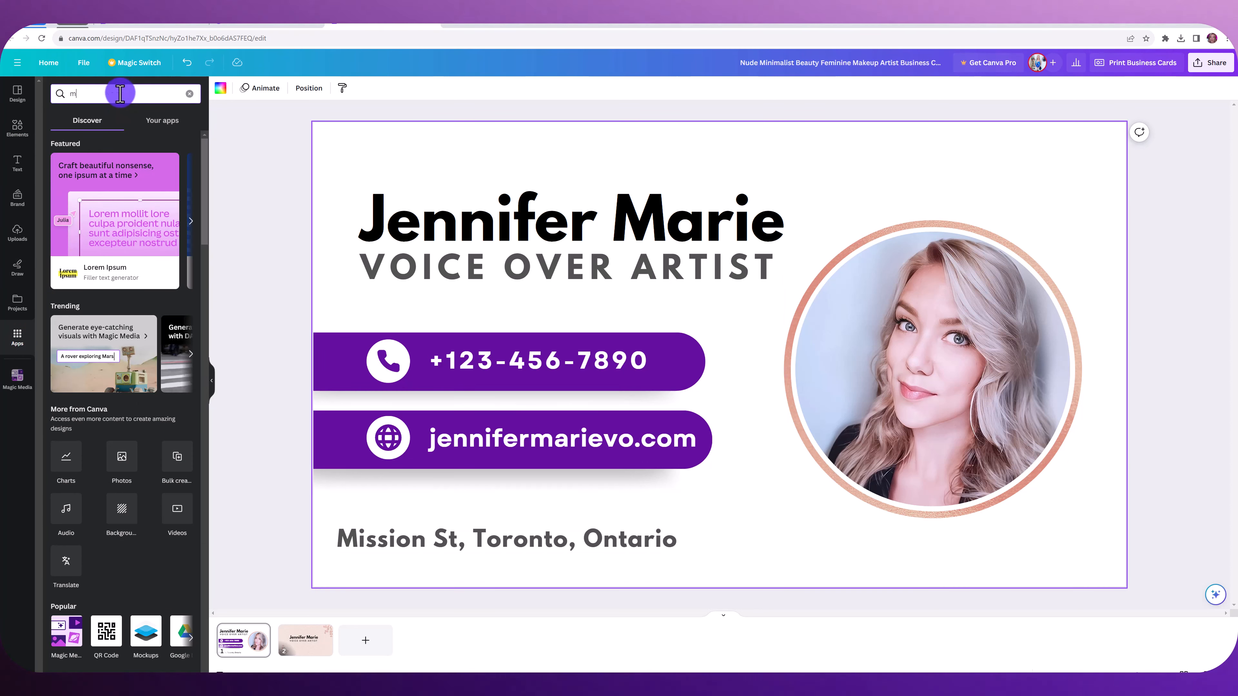
pyautogui.write('agic media')
pyautogui.press('Return')
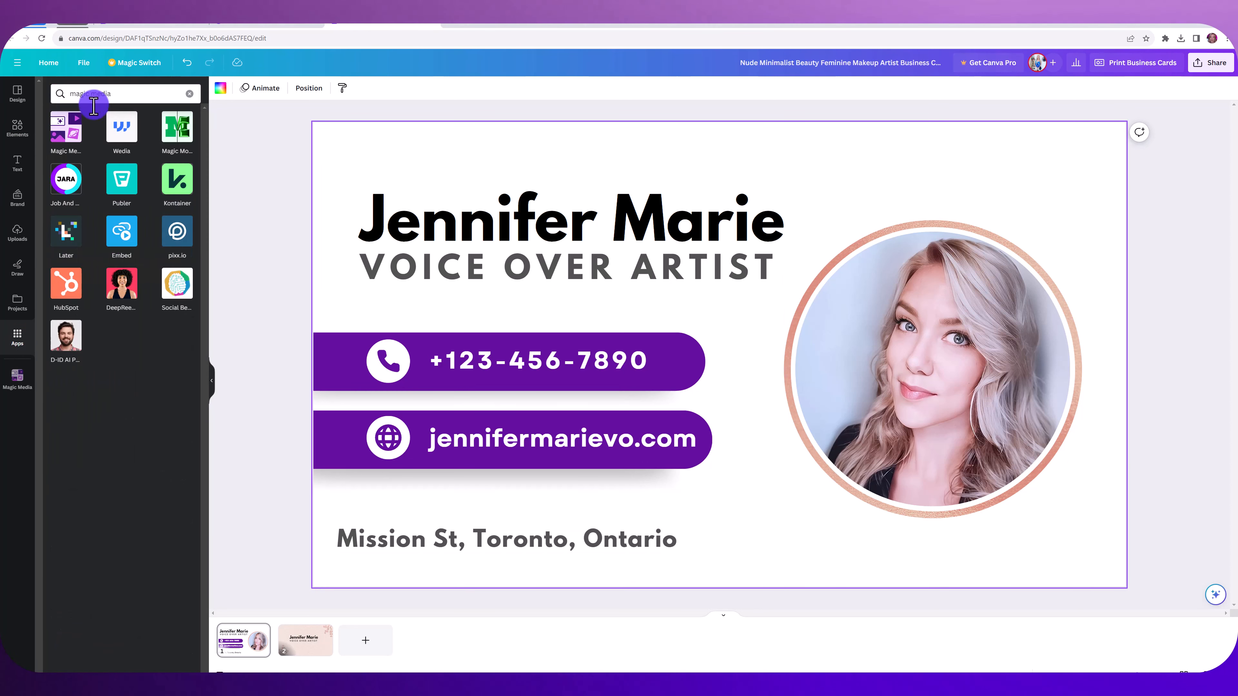
pyautogui.click(68, 136)
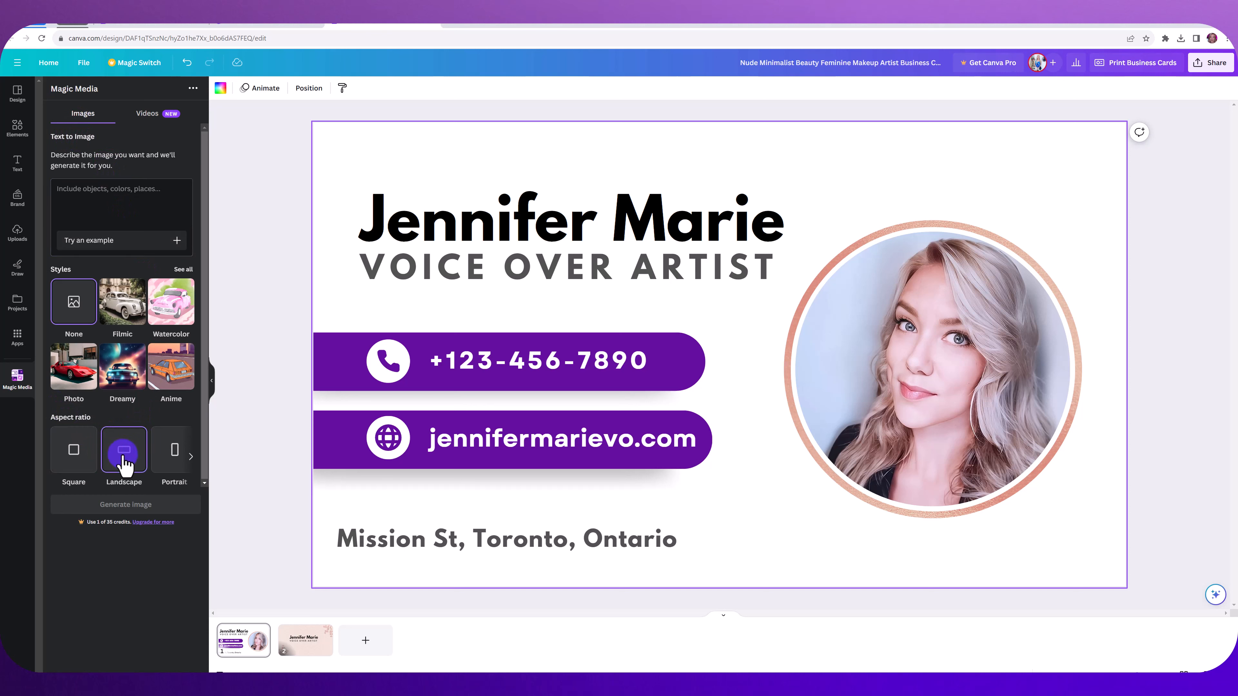
pyautogui.click(217, 425)
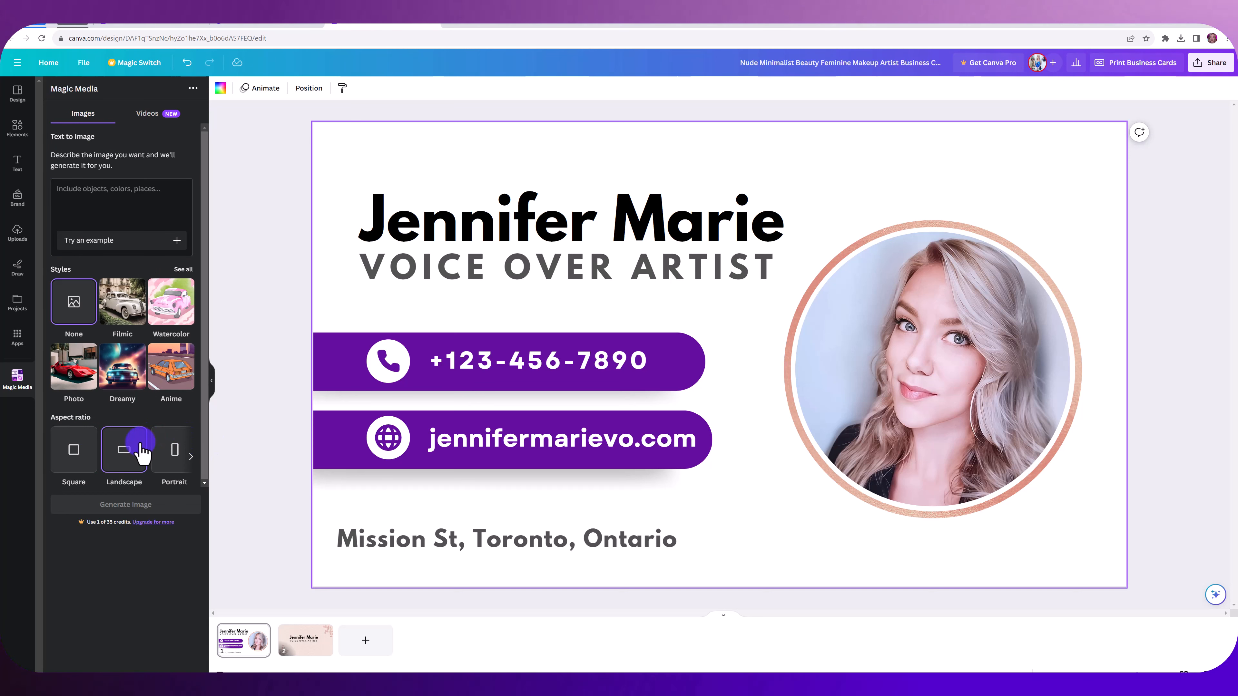
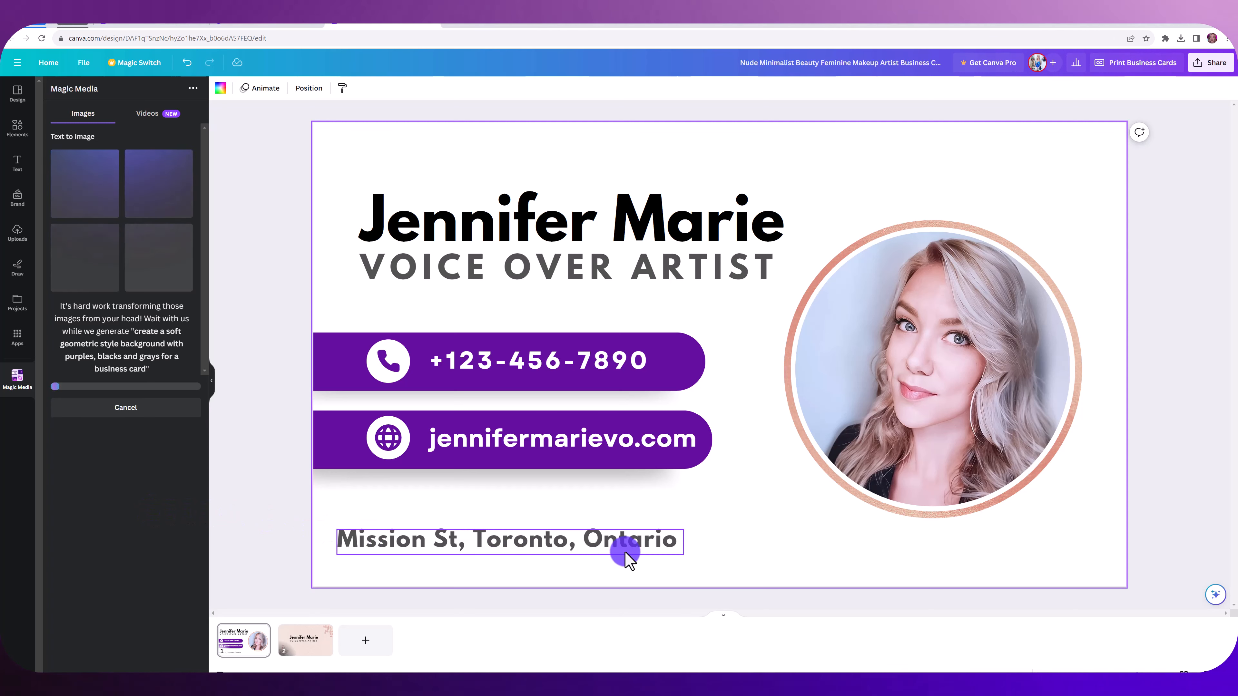
pyautogui.click(306, 159)
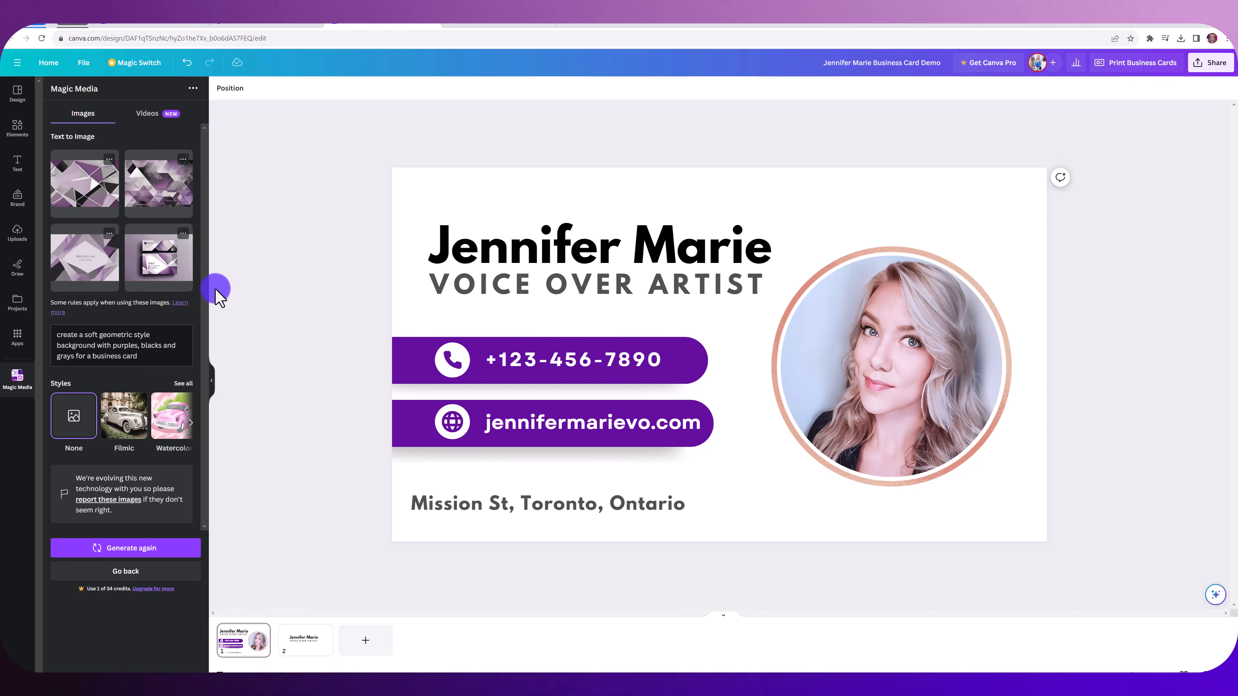
# Add a blank third page to the design, review the first two card pages, and return to the blank page
pyautogui.click(371, 646)
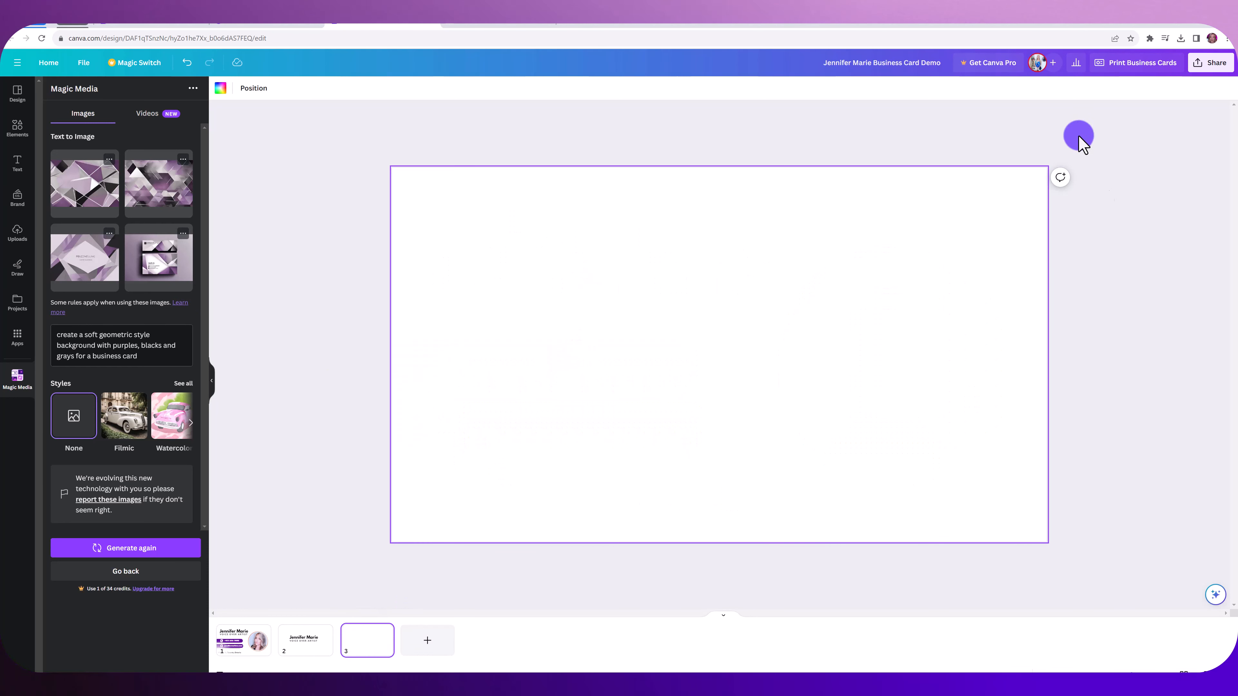
pyautogui.click(257, 631)
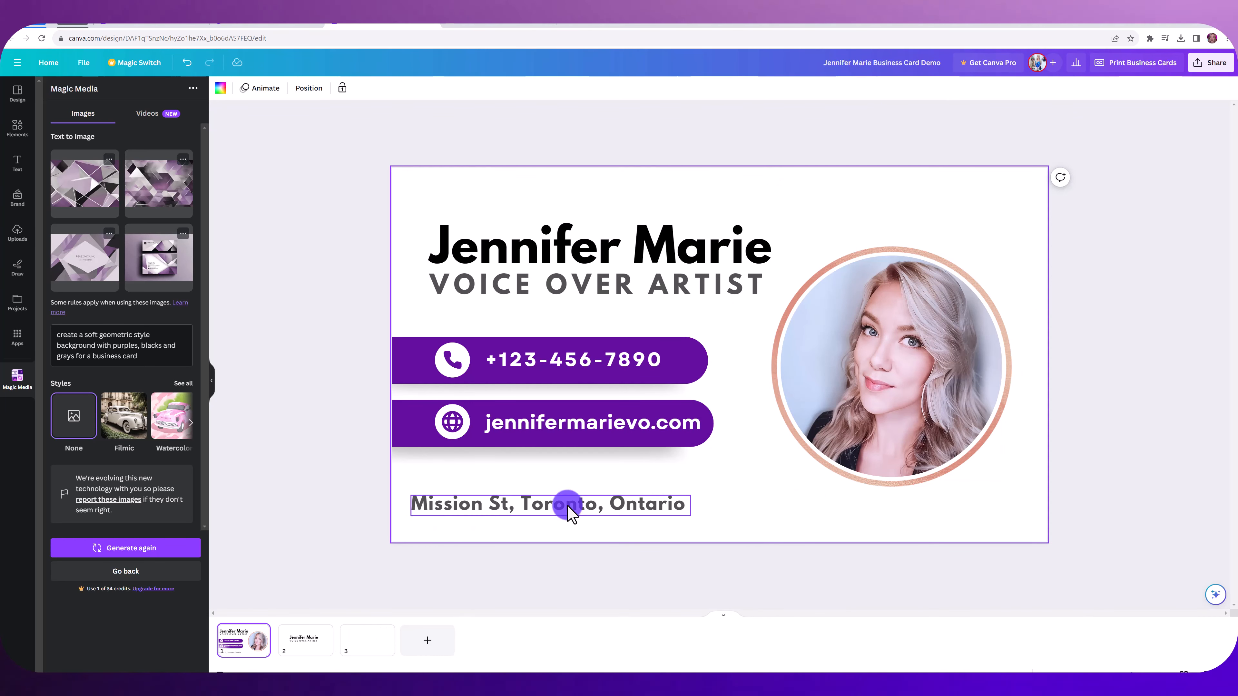
pyautogui.click(322, 631)
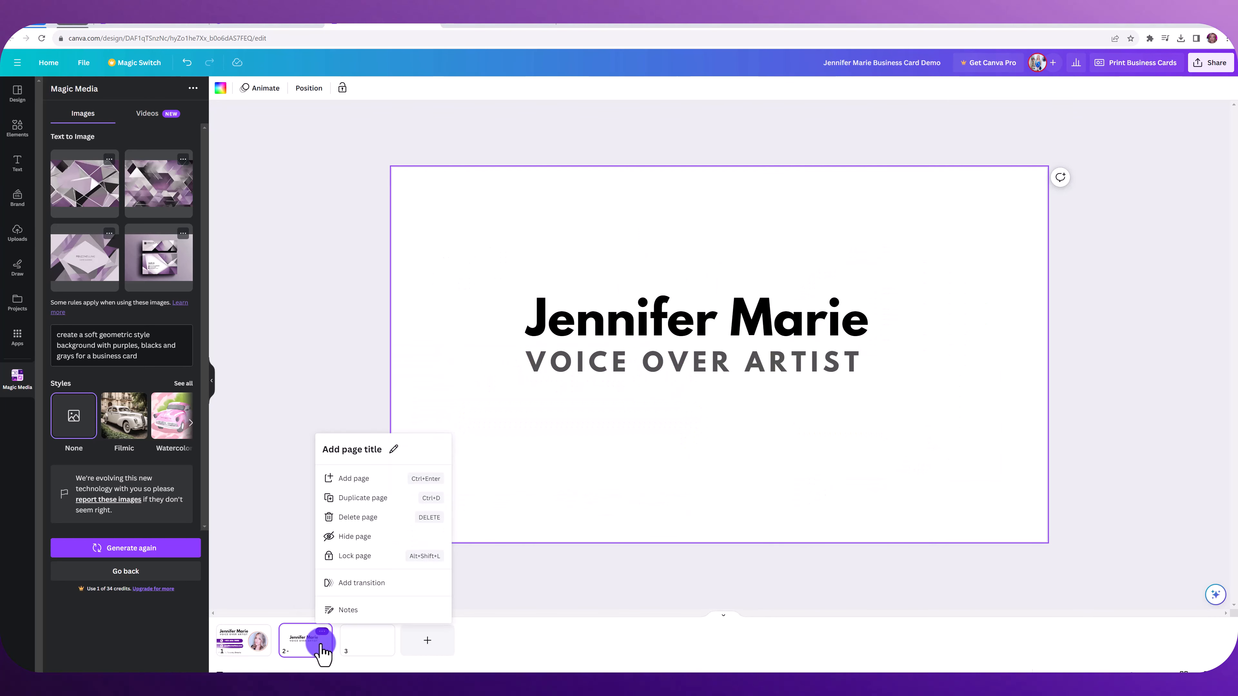
pyautogui.click(658, 459)
pyautogui.click(366, 629)
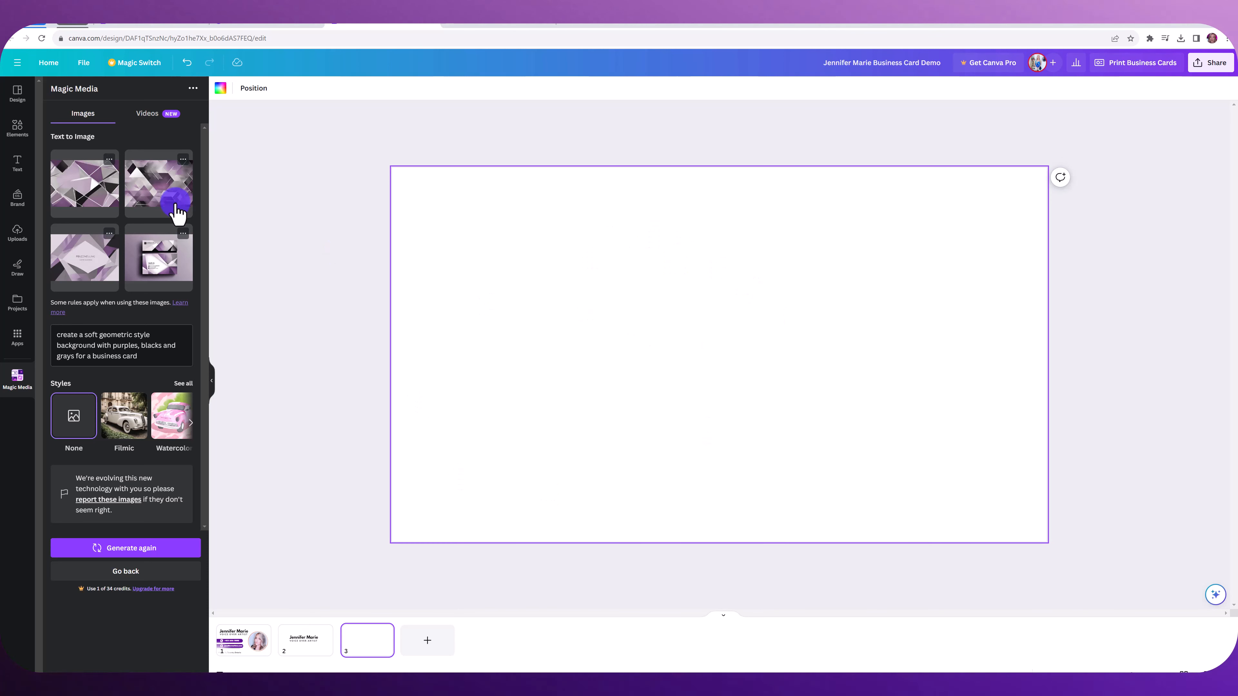
# Place the second generated geometric image on page 3 and set it as the page background
pyautogui.click(161, 189)
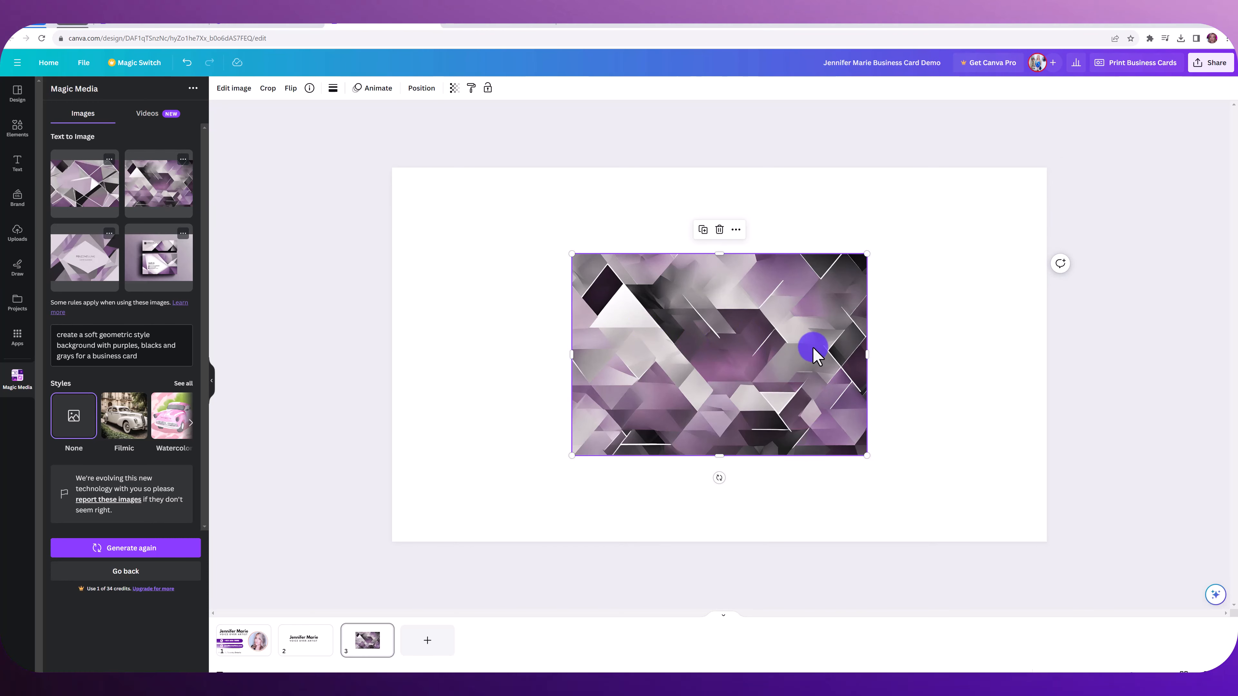
pyautogui.moveTo(759, 348); pyautogui.dragTo(527, 243)
pyautogui.rightClick(550, 255)
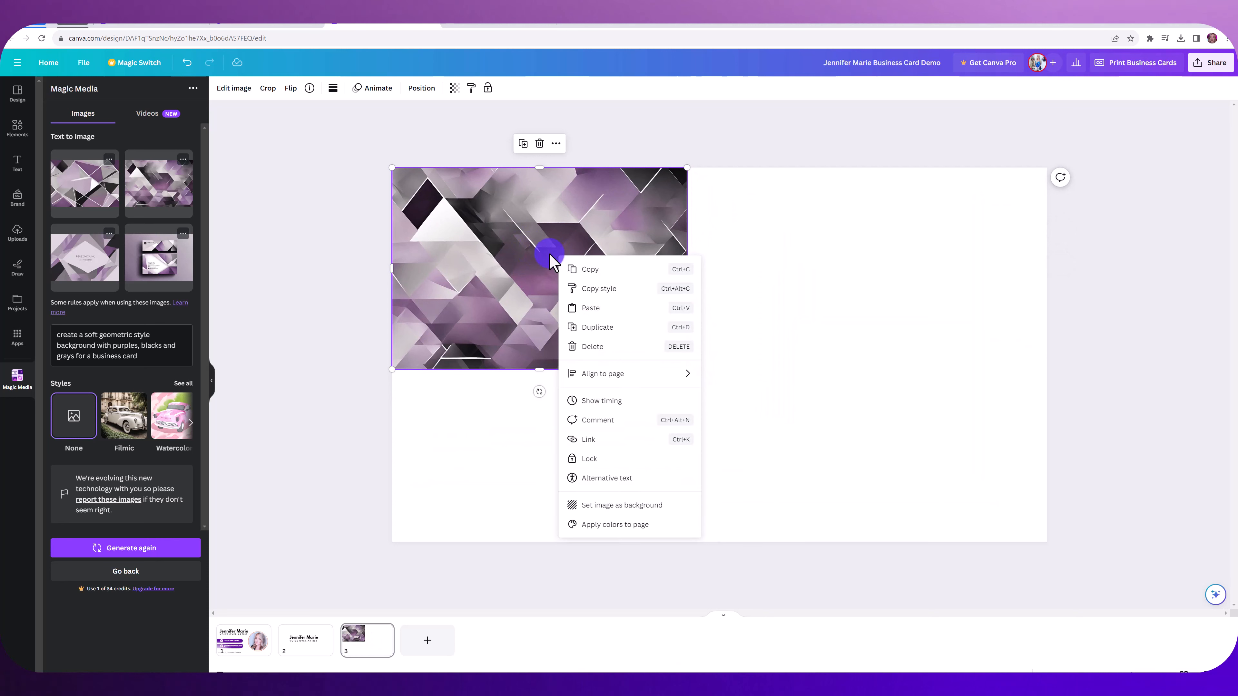
pyautogui.click(518, 249)
pyautogui.rightClick(675, 362)
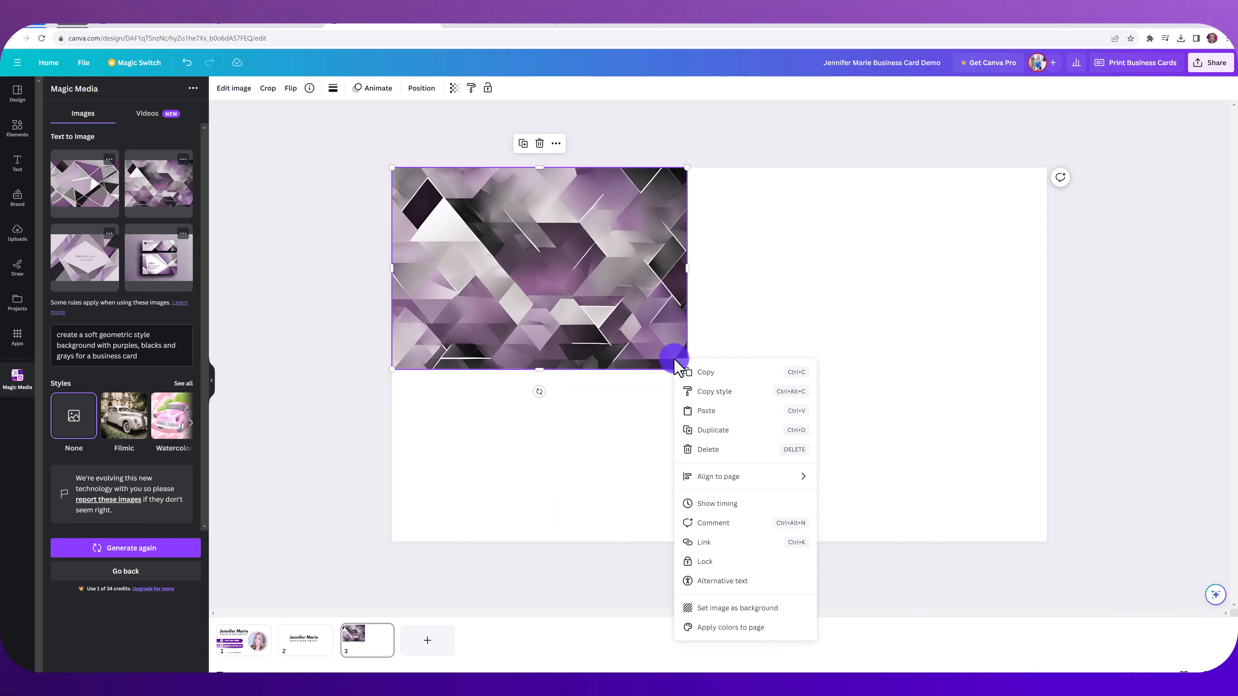
pyautogui.click(732, 607)
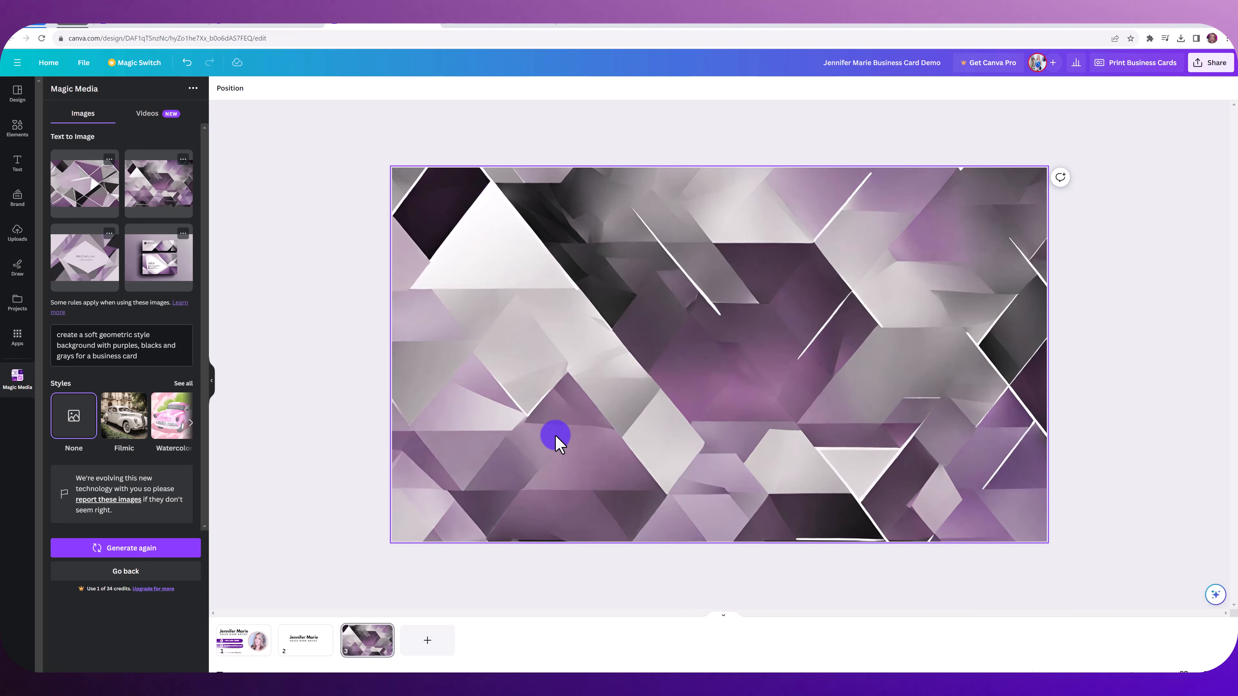
# Add a fourth page and set the first generated geometric image as its background
pyautogui.click(432, 642)
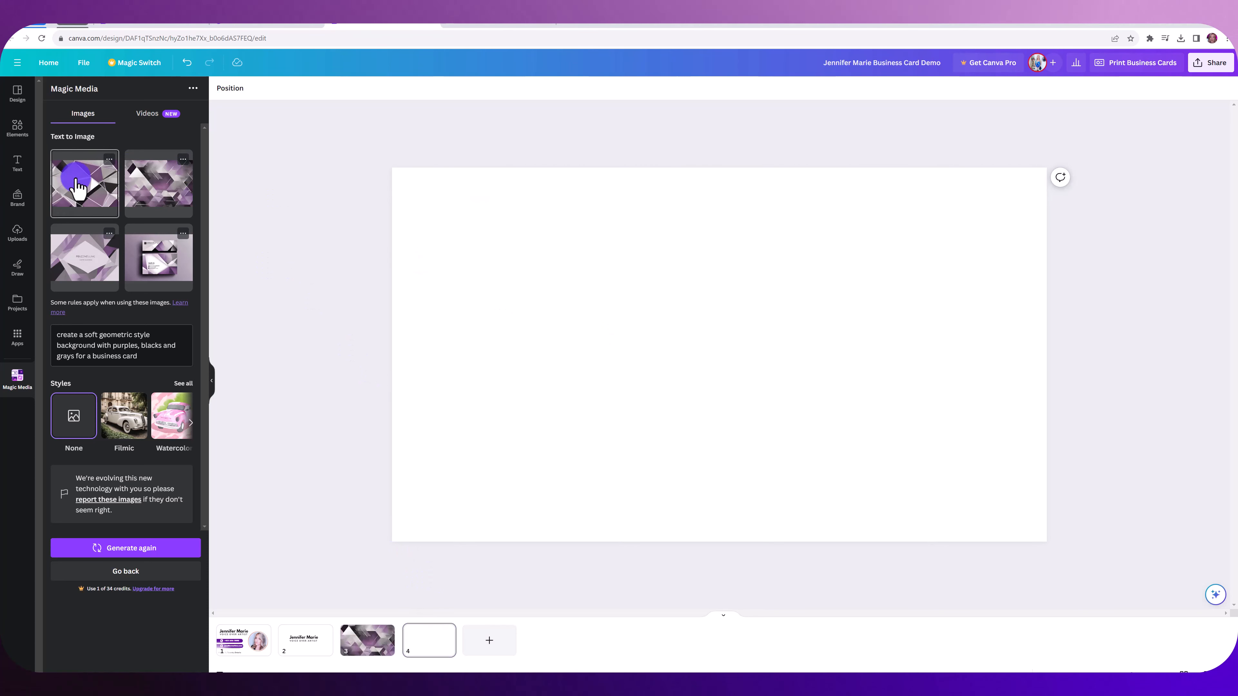
pyautogui.moveTo(66, 182); pyautogui.dragTo(669, 279)
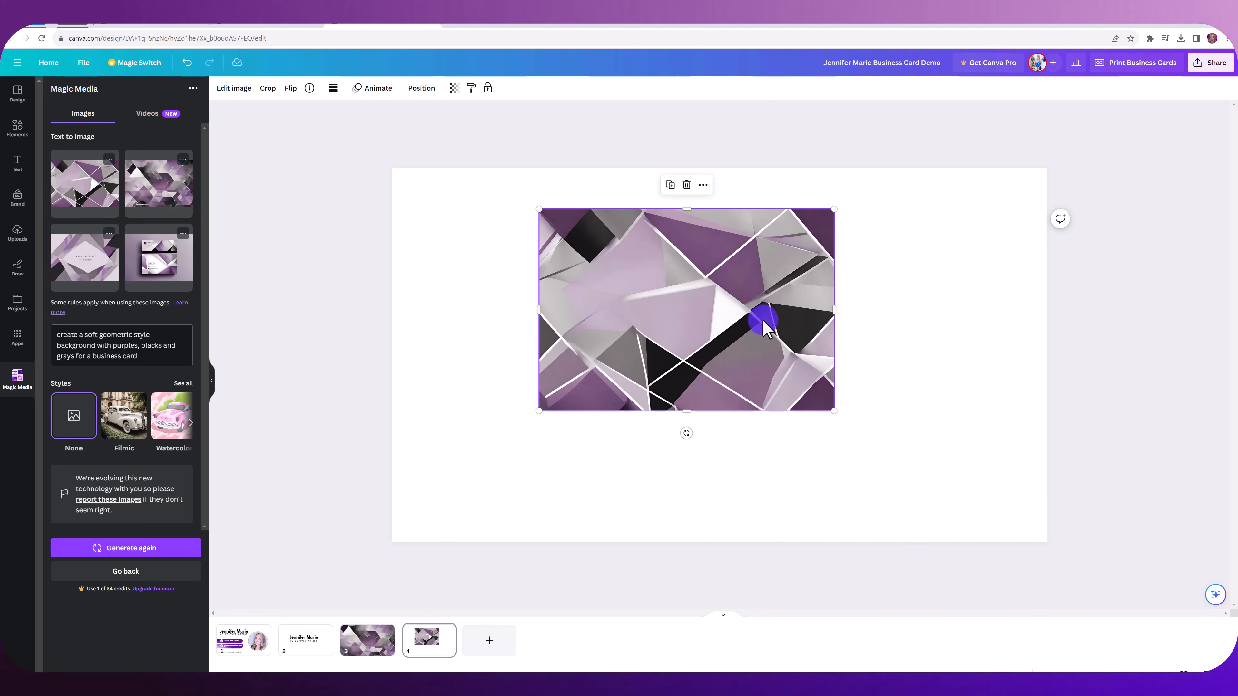
pyautogui.rightClick(763, 320)
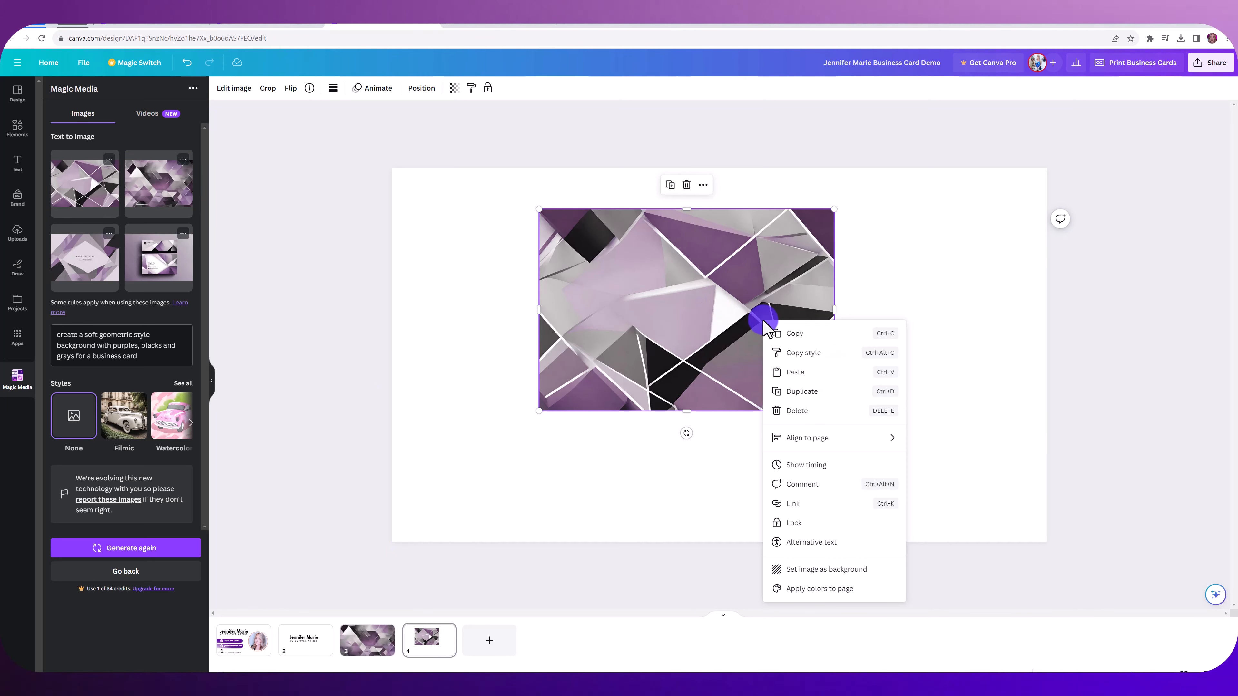
pyautogui.click(802, 569)
# Add a fifth page and set the generated image with the light central diamond as its background
pyautogui.click(753, 349)
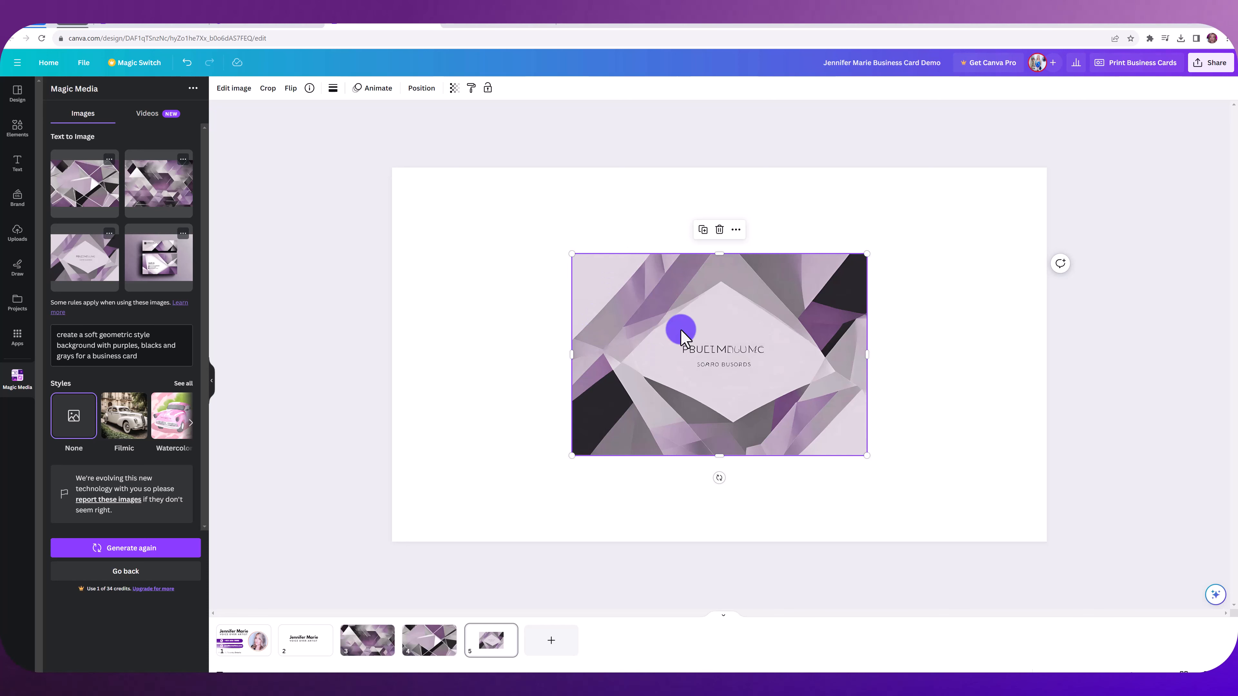
pyautogui.rightClick(701, 316)
pyautogui.click(755, 564)
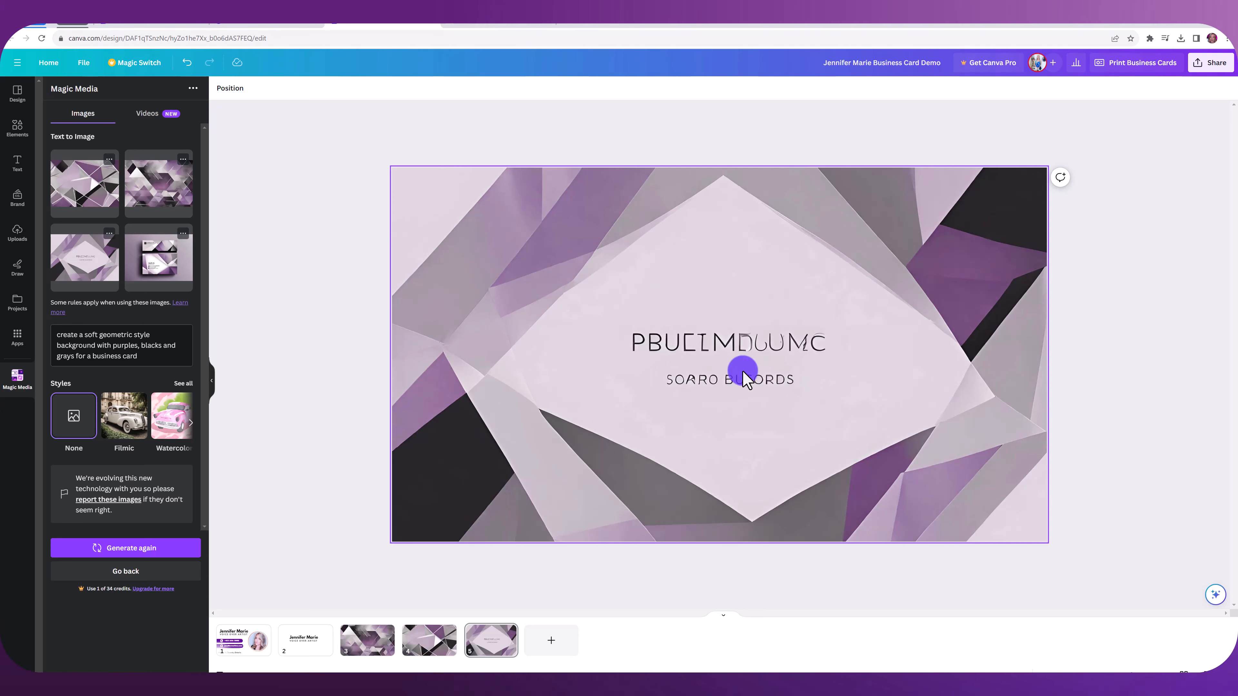
# Add a rectangle shape to page 5 and widen it on both sides to cover the garbled text in the central diamond
pyautogui.click(17, 129)
pyautogui.click(52, 93)
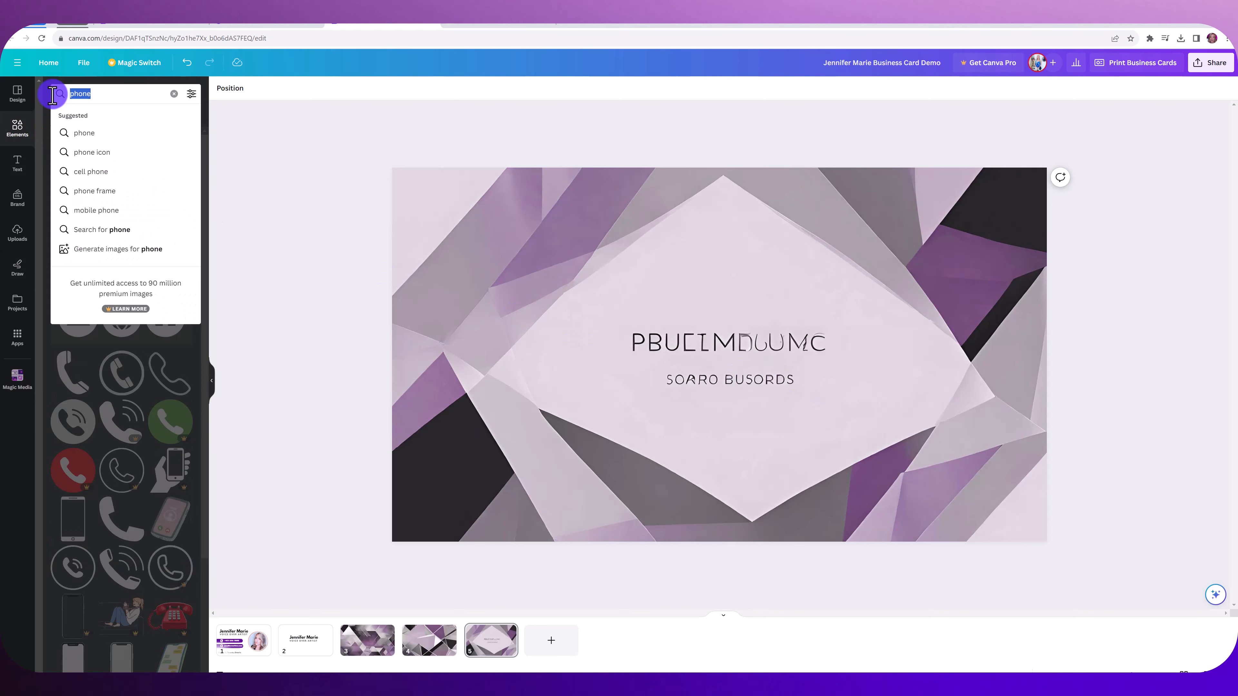
pyautogui.press('BackSpace')
pyautogui.write('rect')
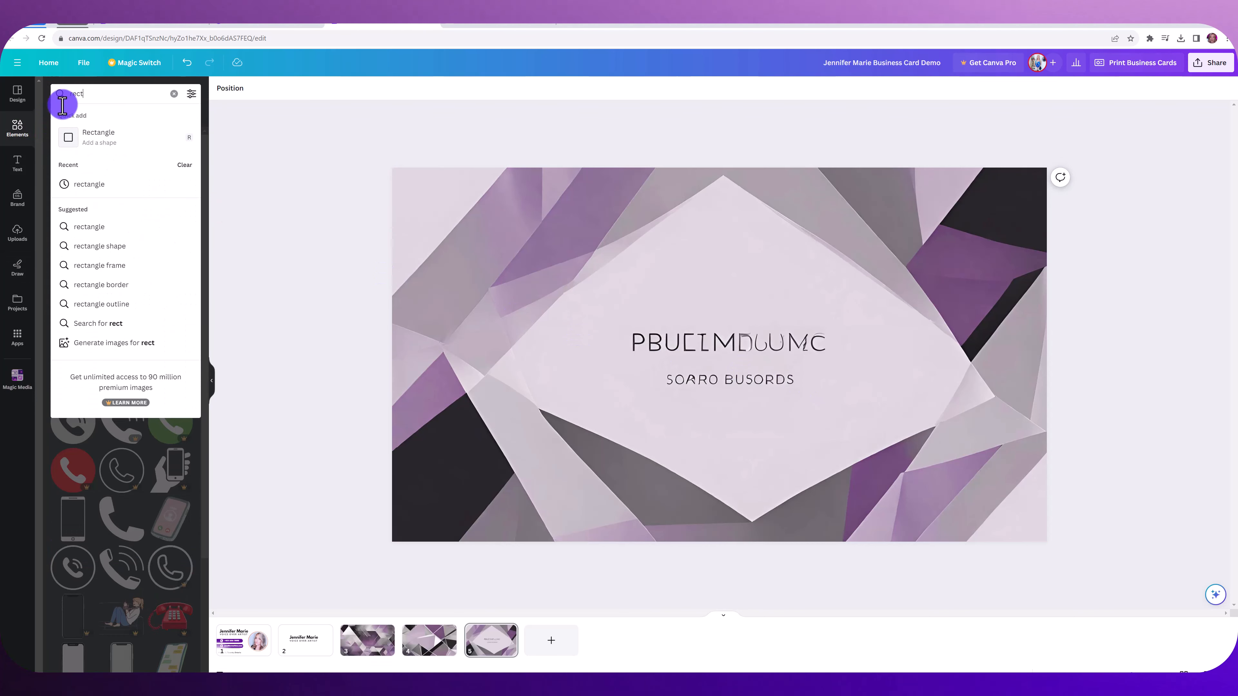
pyautogui.click(99, 141)
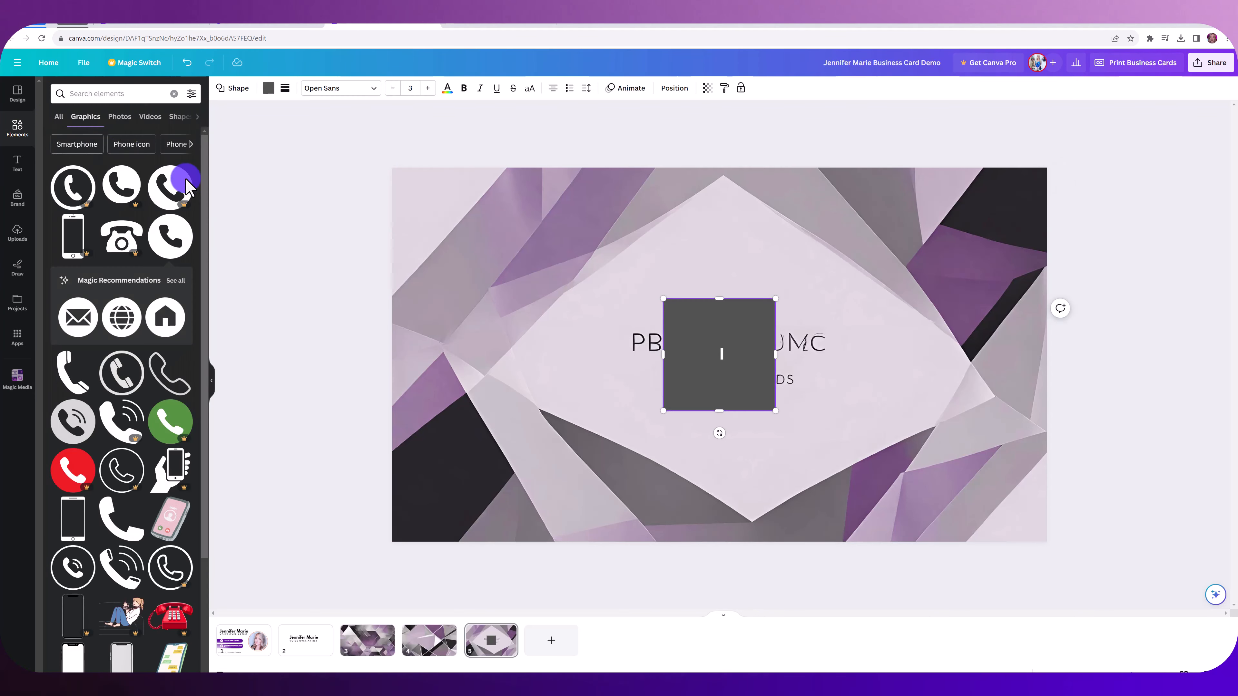
pyautogui.click(672, 350)
pyautogui.moveTo(664, 355); pyautogui.dragTo(603, 348)
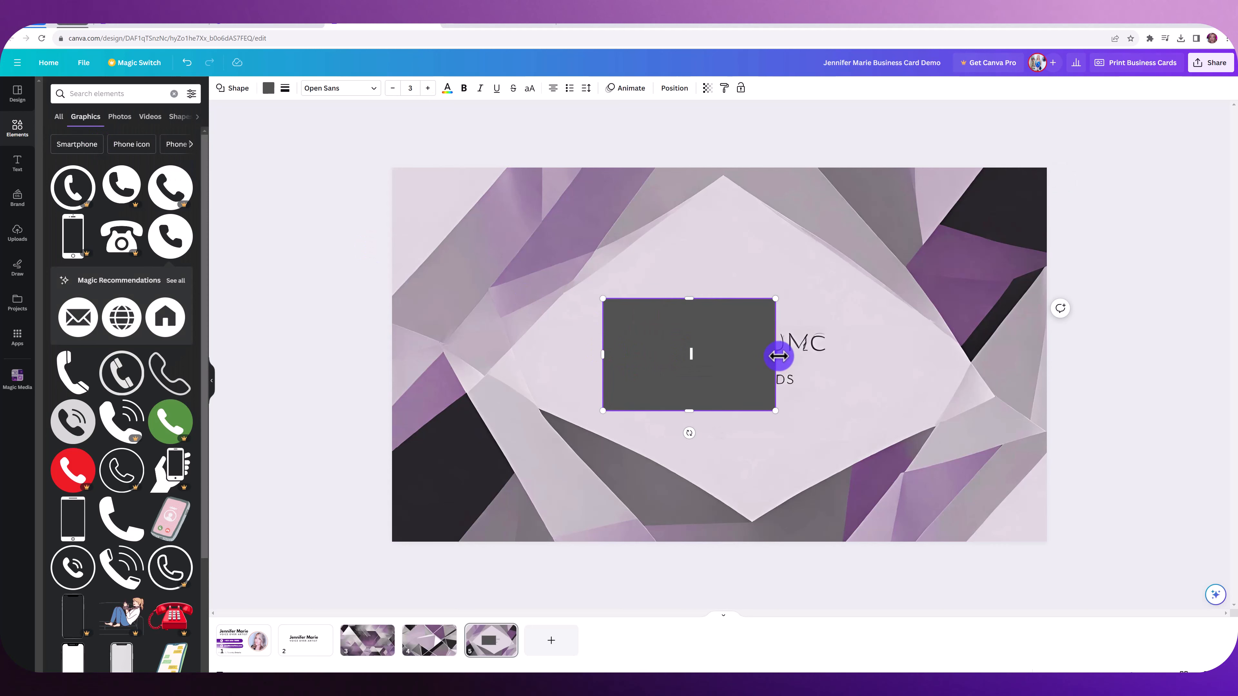
pyautogui.moveTo(779, 354); pyautogui.dragTo(850, 355)
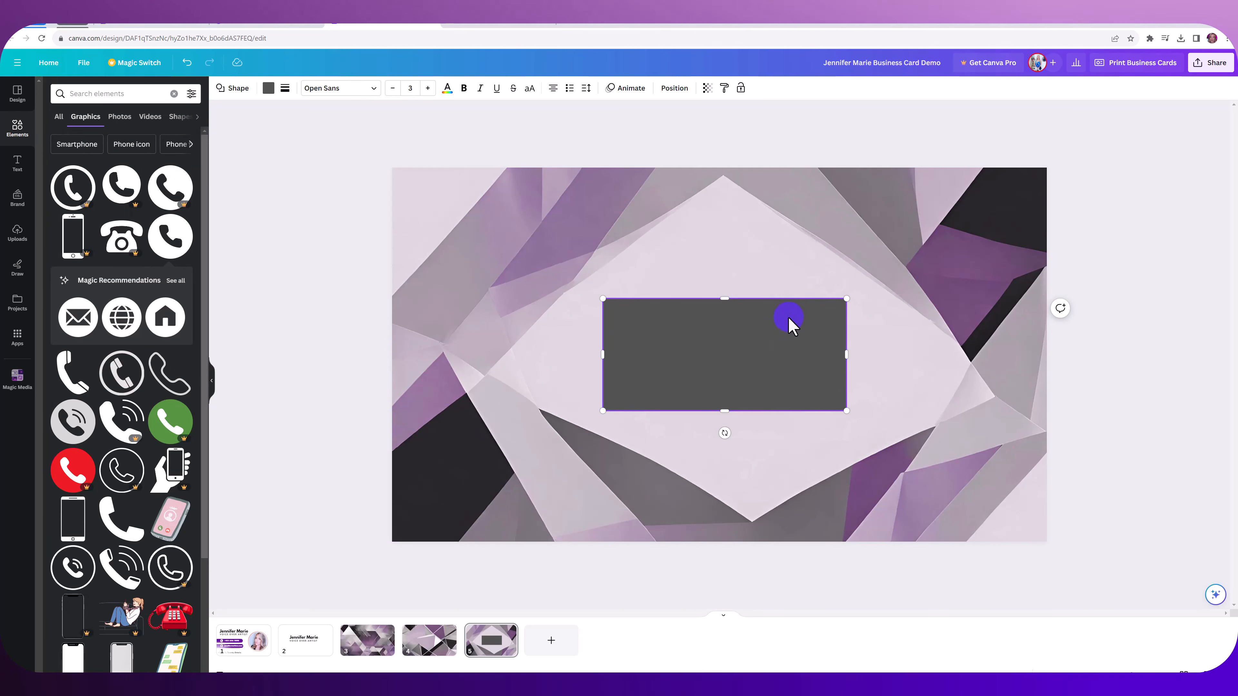
# Recolor the page 5 rectangle with the pale lilac #DED9DF sampled from the central diamond
pyautogui.click(269, 89)
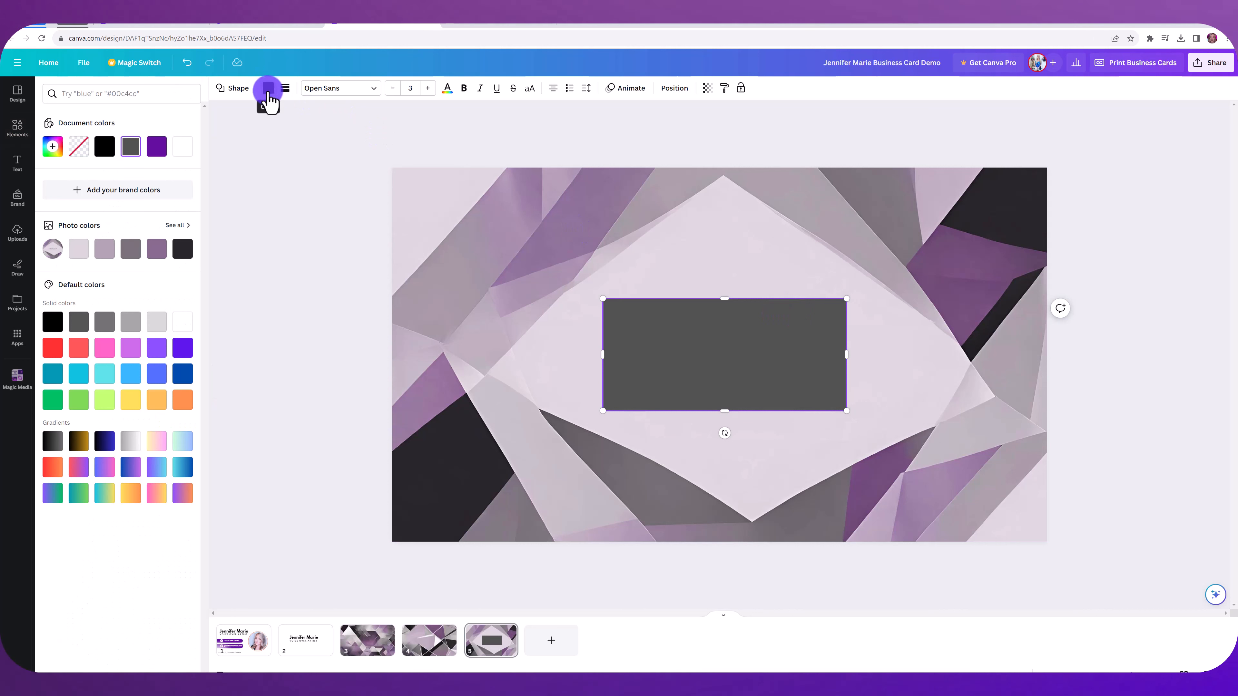
pyautogui.click(54, 146)
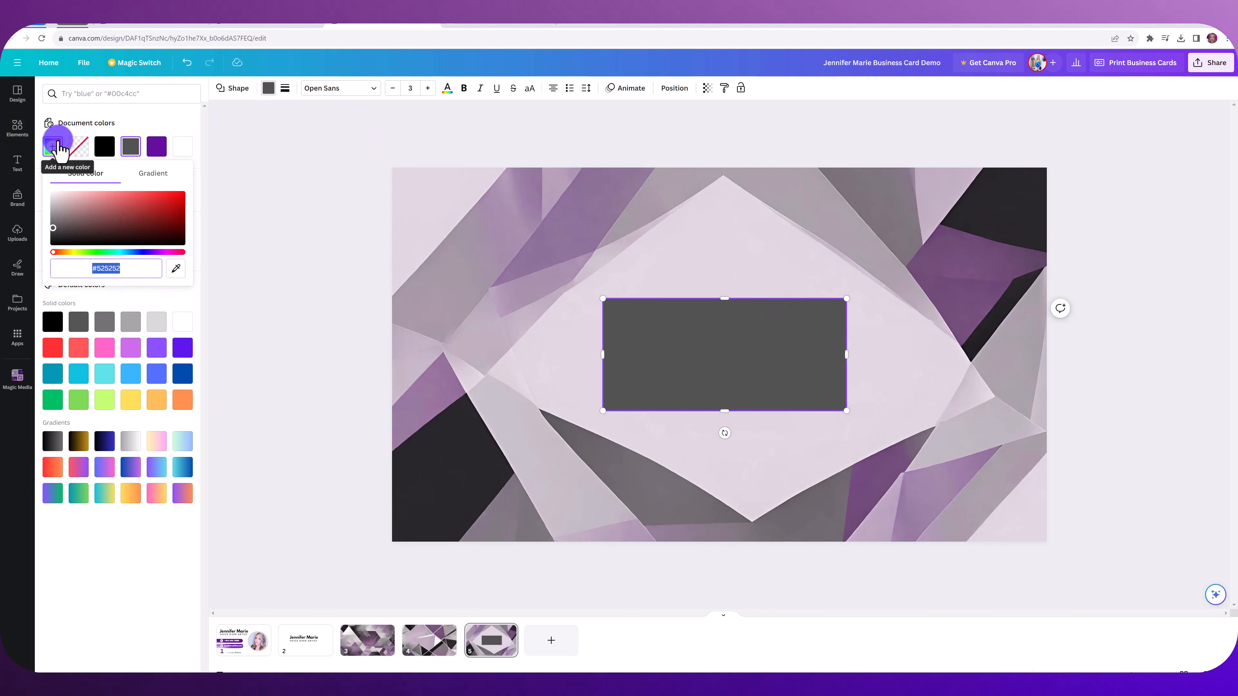
pyautogui.click(178, 269)
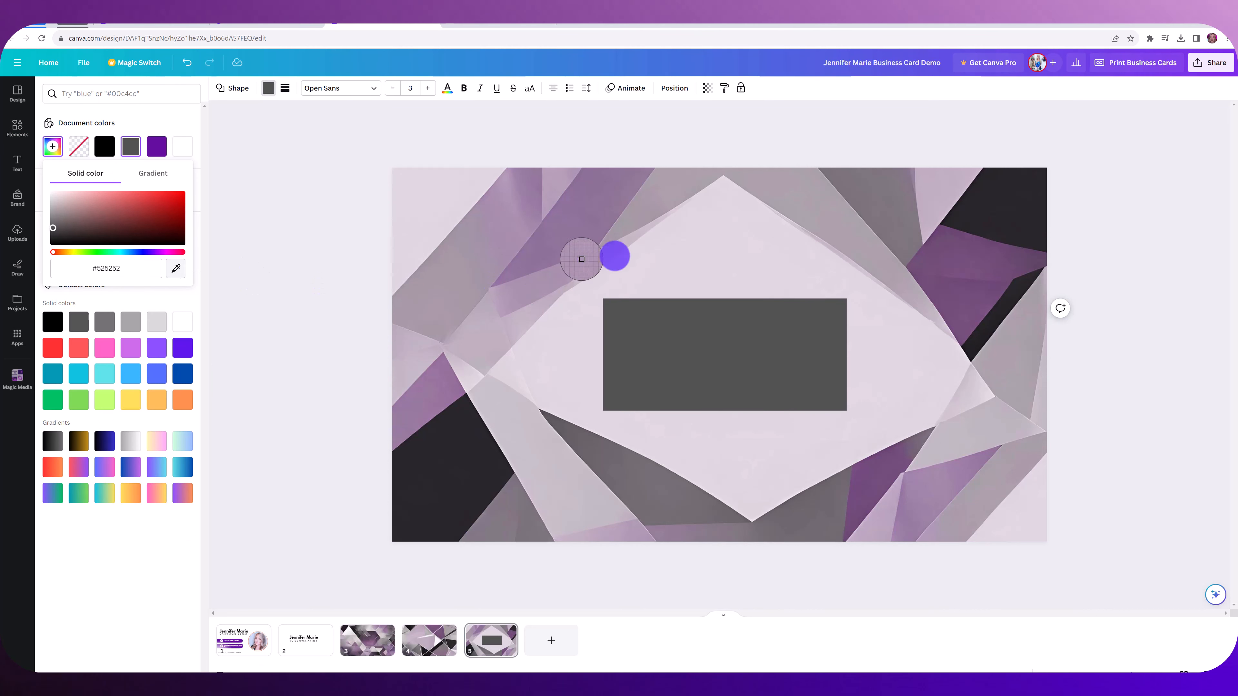
pyautogui.click(694, 261)
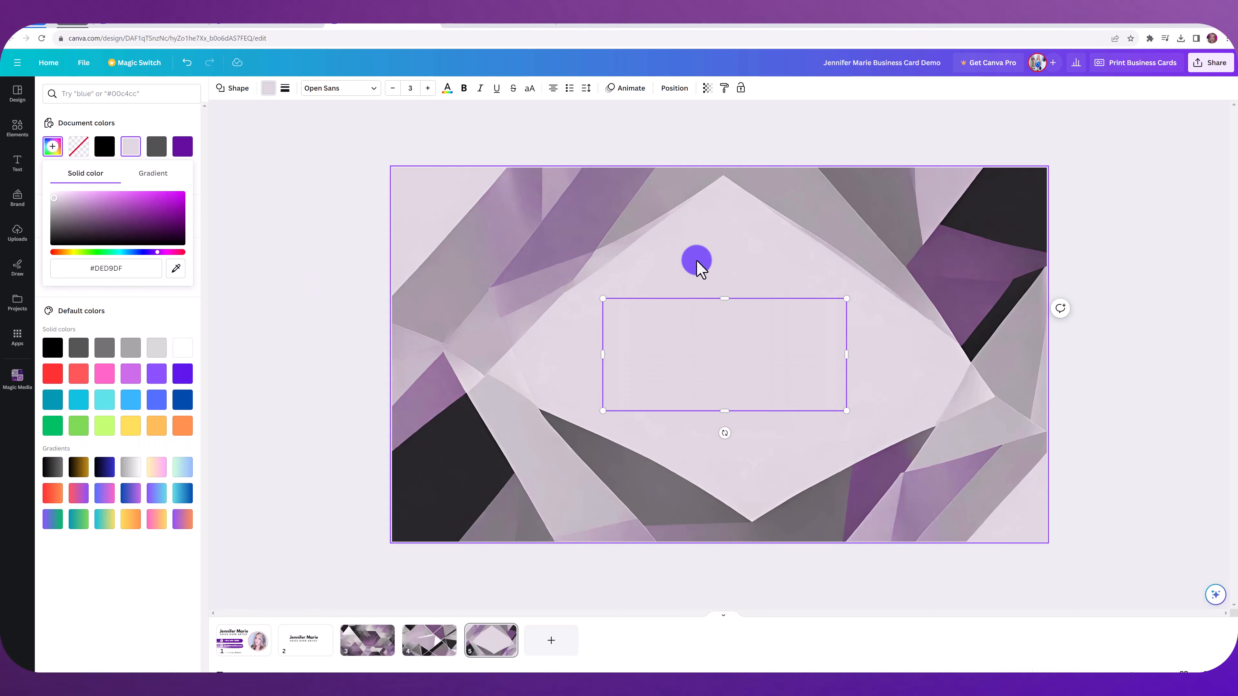
pyautogui.click(1006, 240)
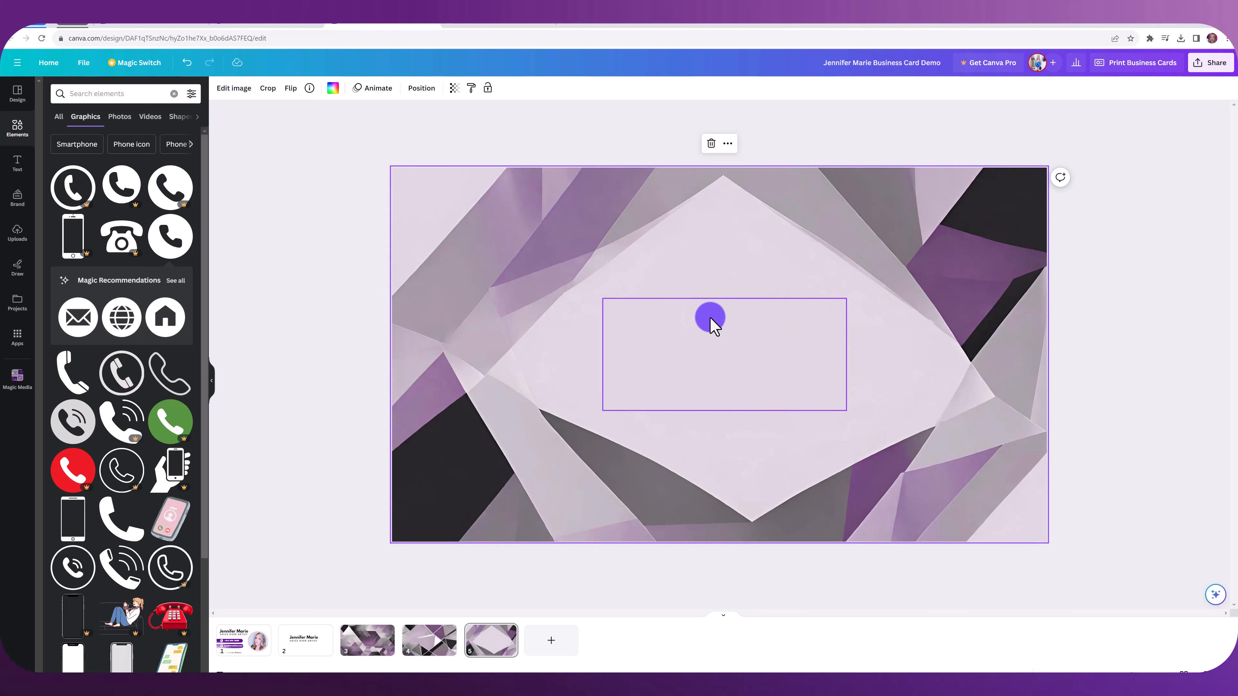
# Download only page 3 of the design as a PNG
pyautogui.click(369, 643)
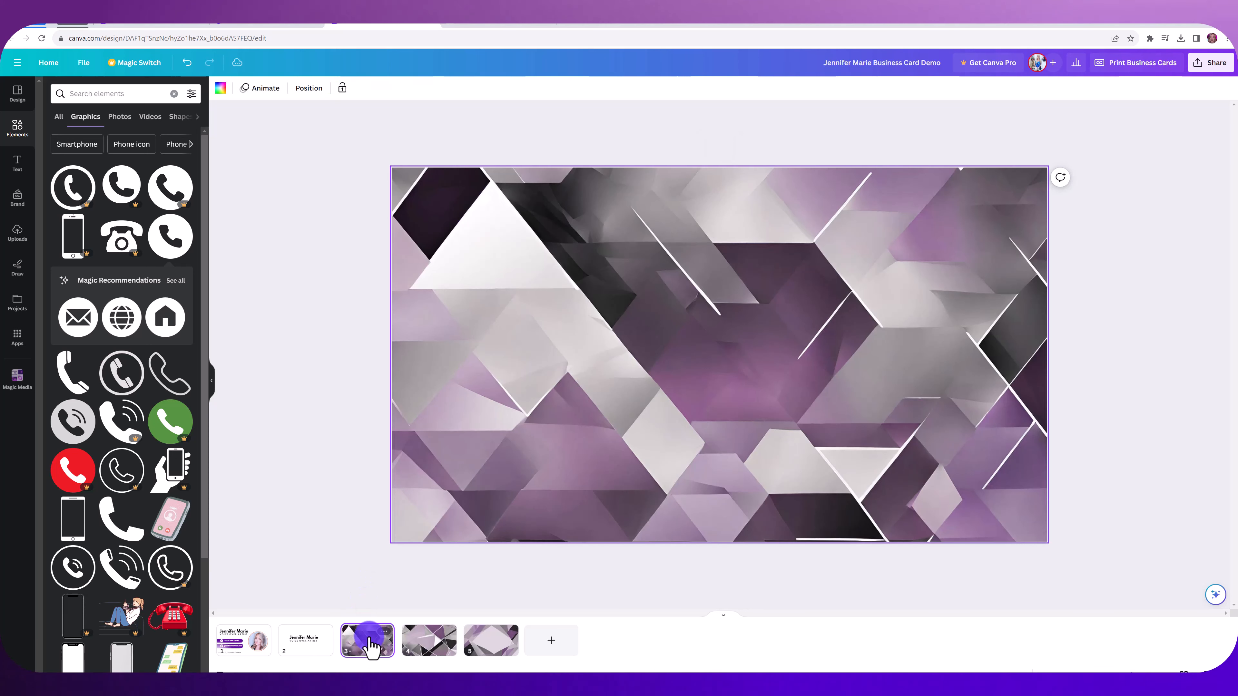
pyautogui.click(1205, 64)
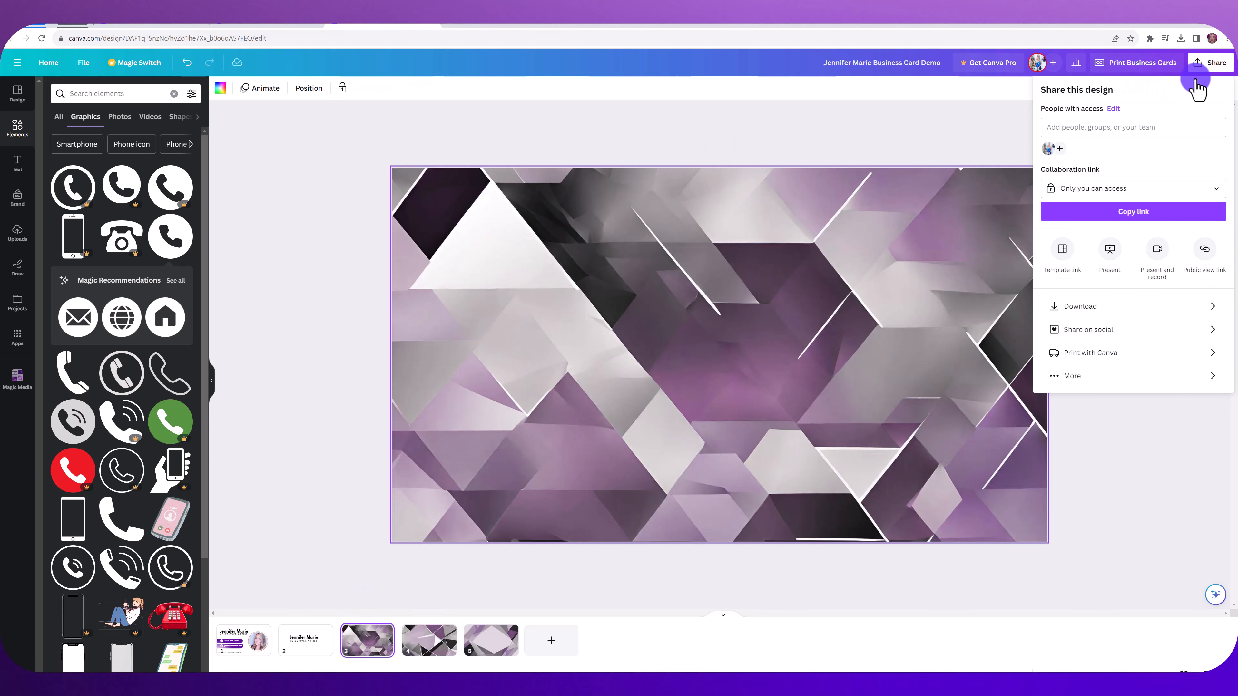
pyautogui.click(1130, 307)
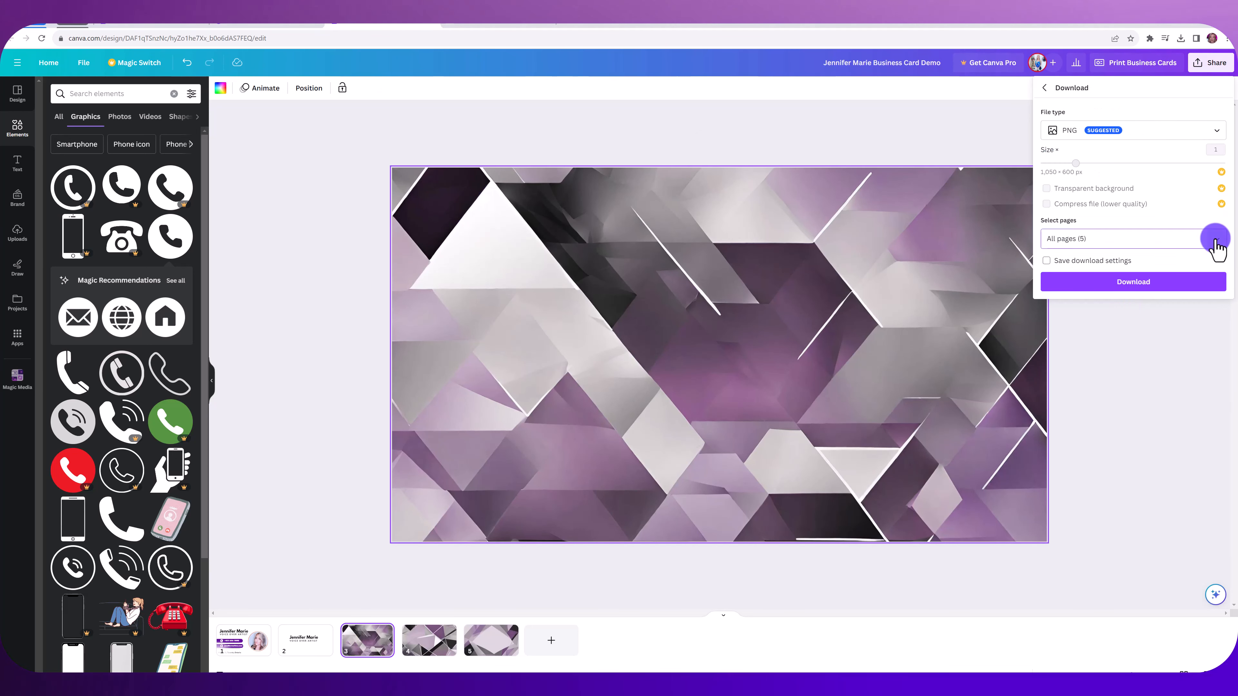
pyautogui.click(1213, 239)
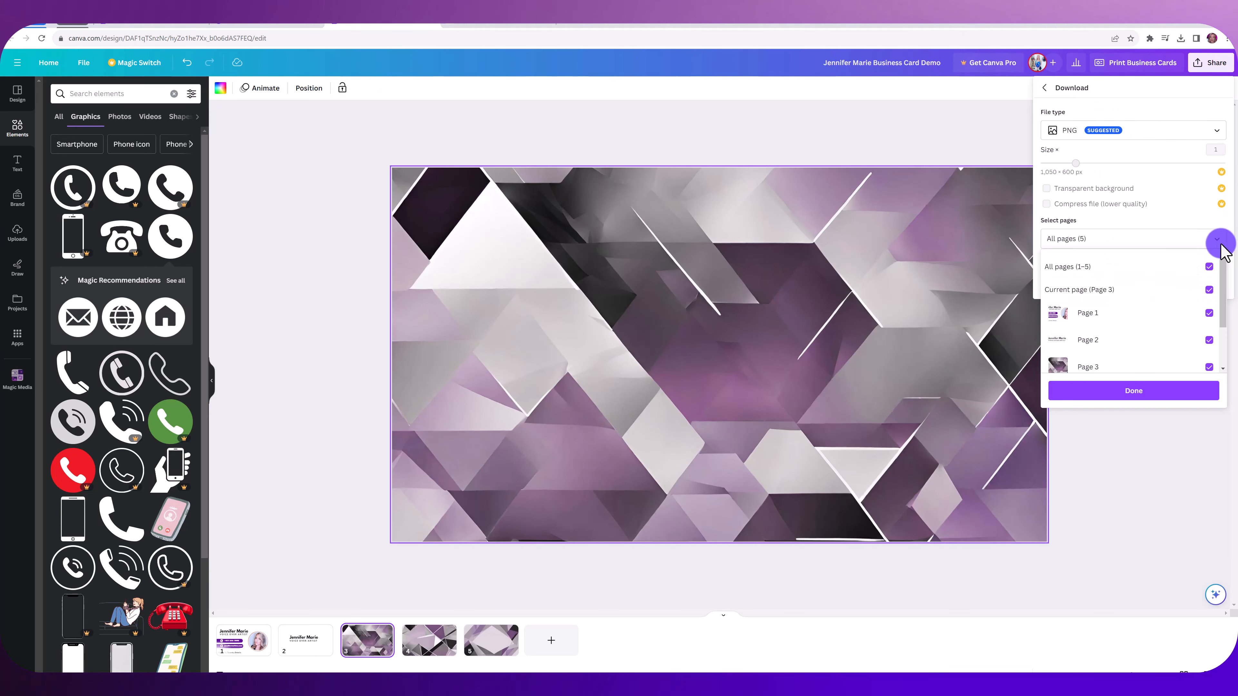
pyautogui.click(1209, 267)
pyautogui.click(1065, 368)
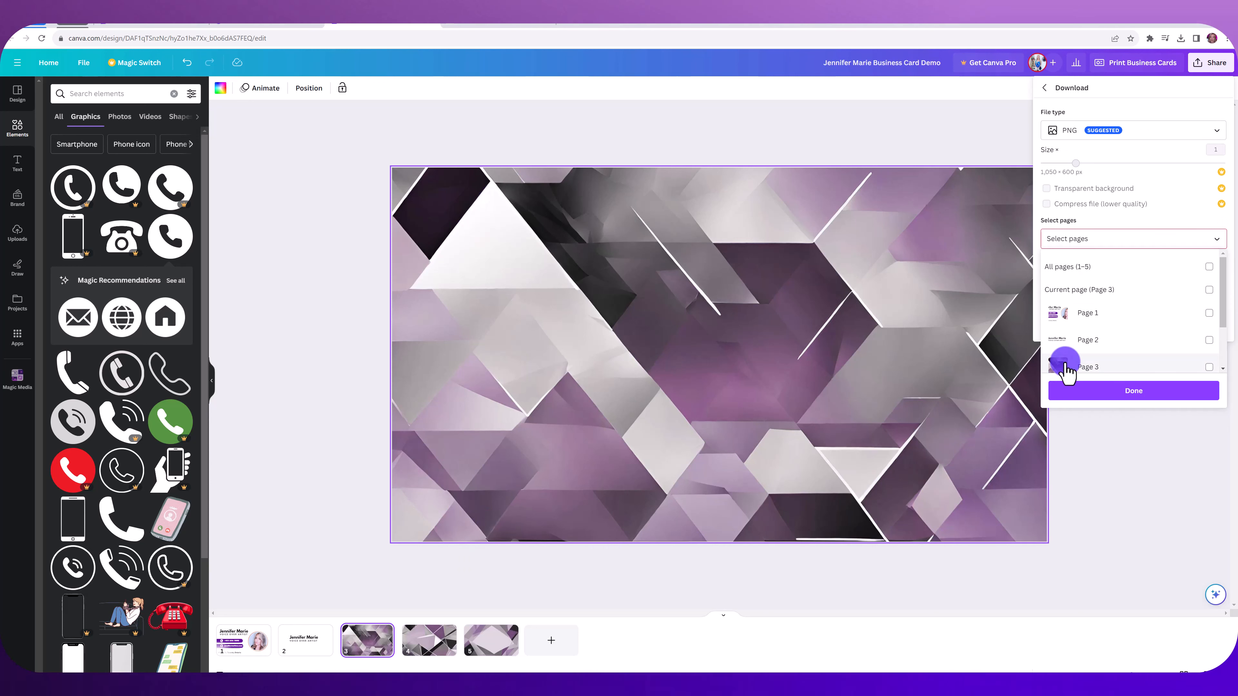
pyautogui.scroll(-1, 1208, 315)
pyautogui.click(1209, 319)
pyautogui.click(1164, 394)
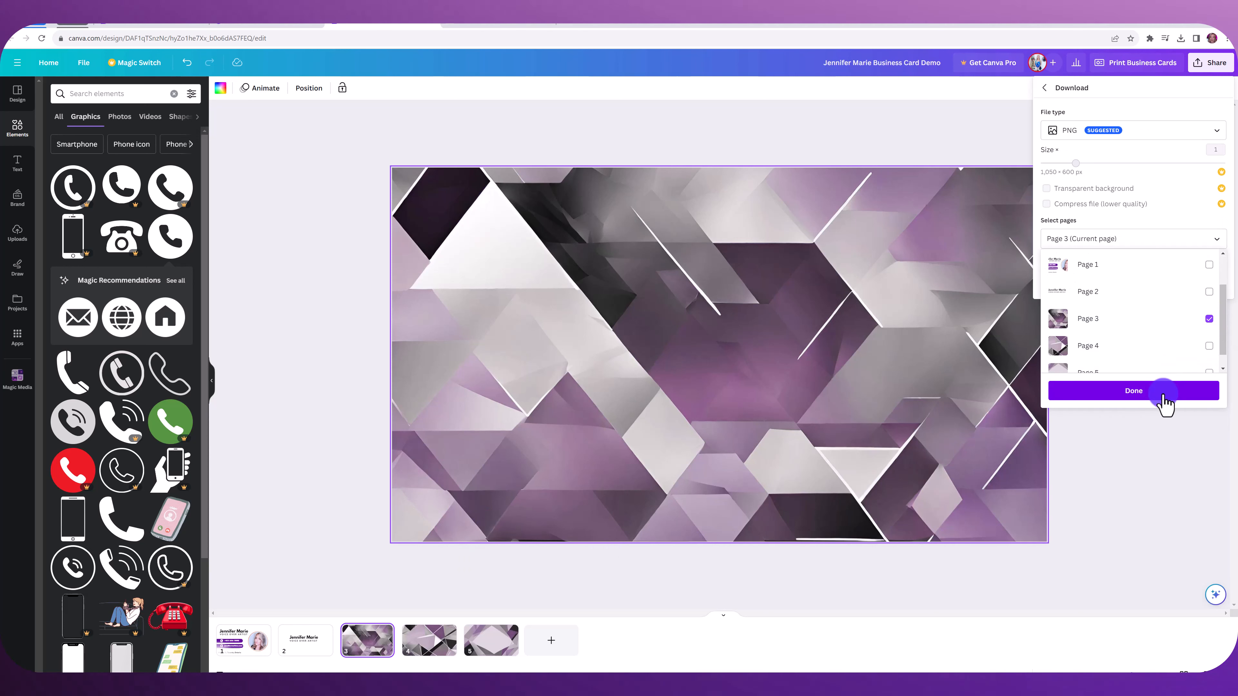
pyautogui.click(1159, 286)
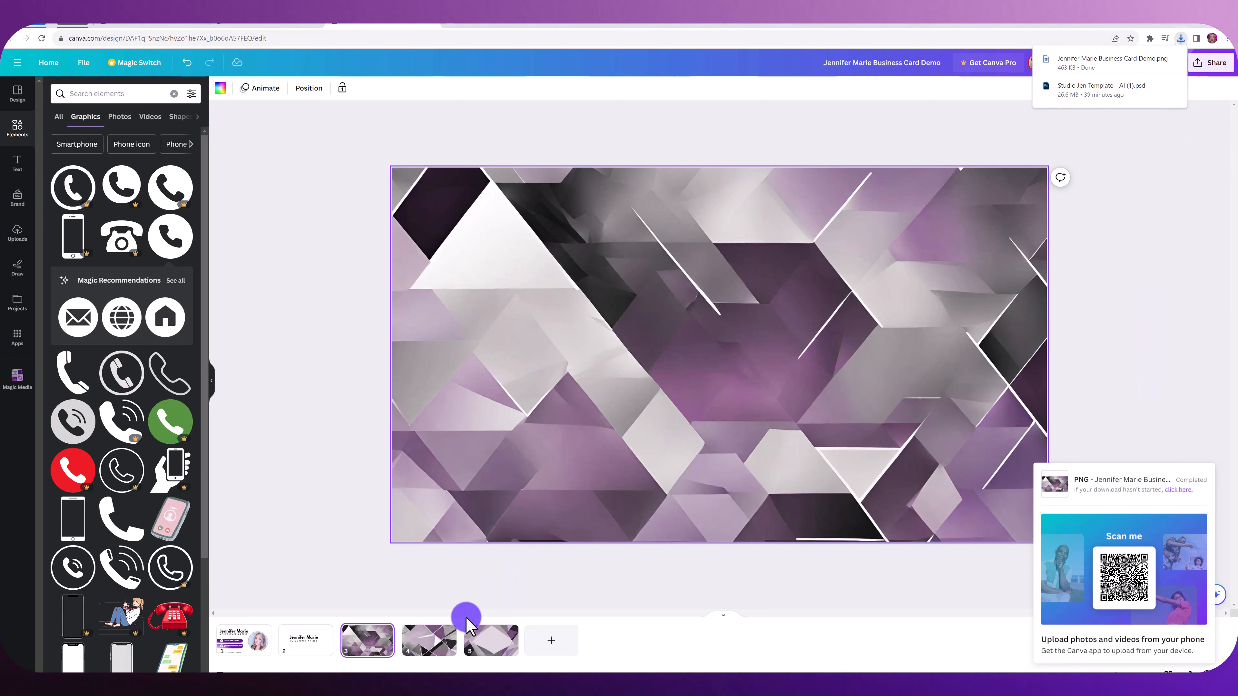
# Download only page 4 of the design as a PNG
pyautogui.click(430, 643)
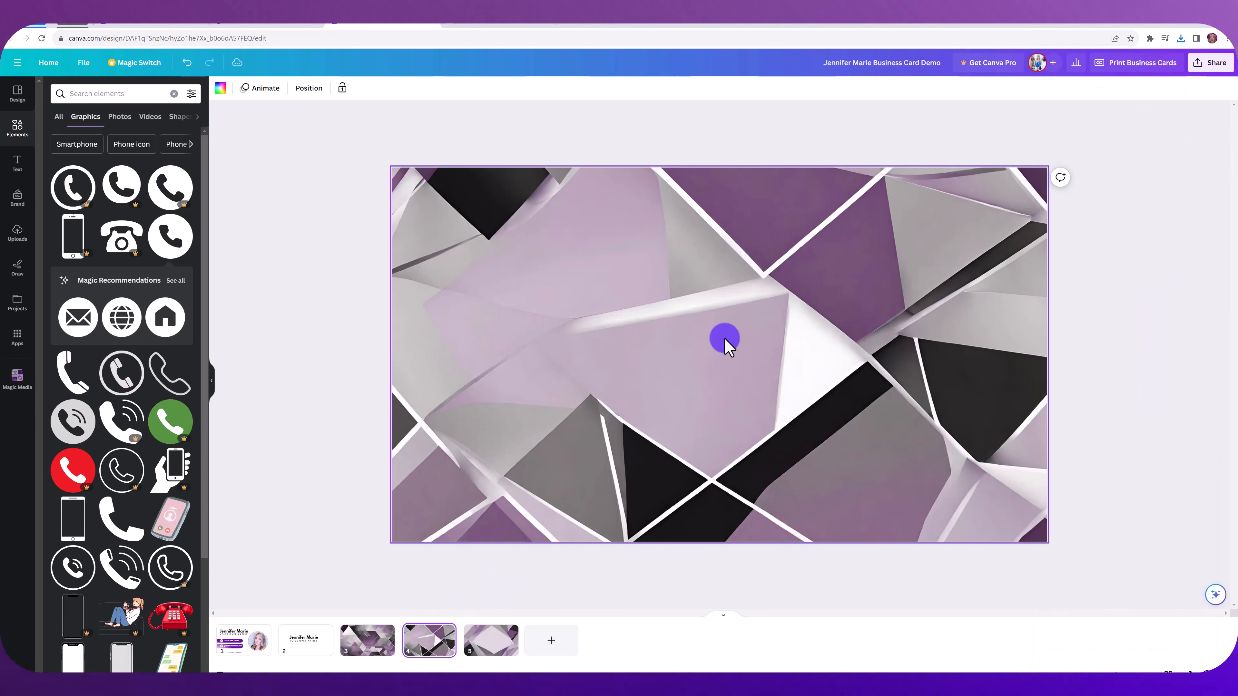
pyautogui.click(1204, 71)
pyautogui.click(1170, 311)
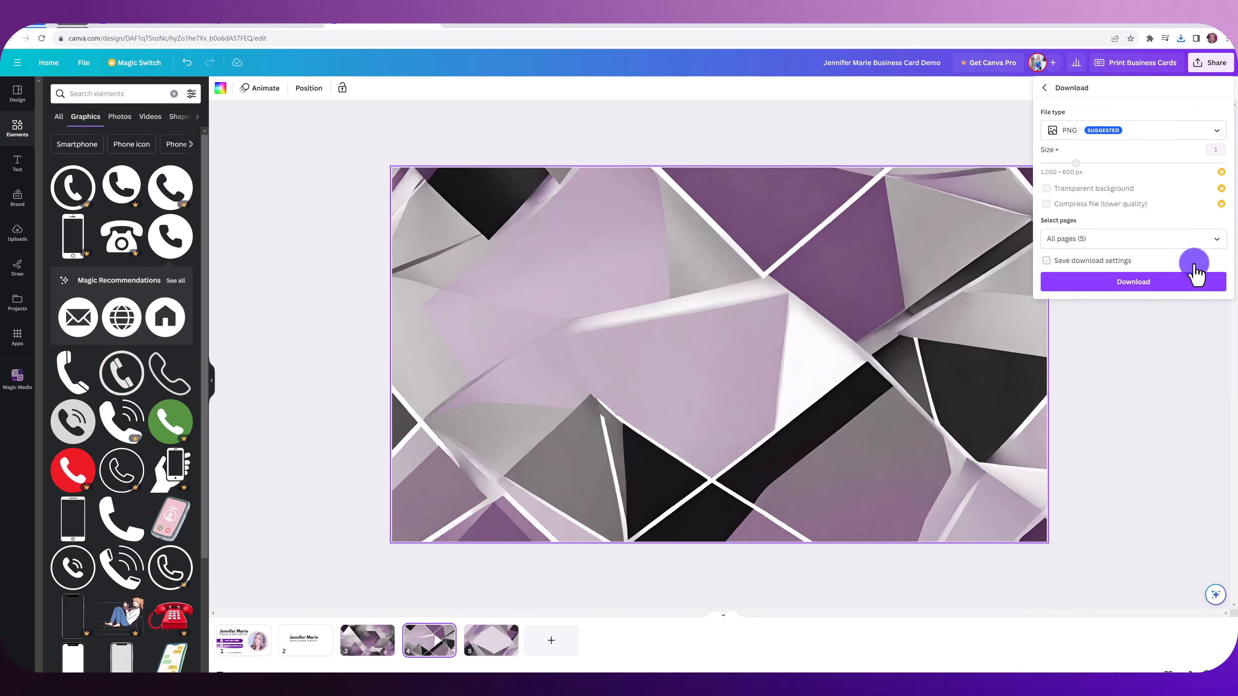
pyautogui.click(1215, 238)
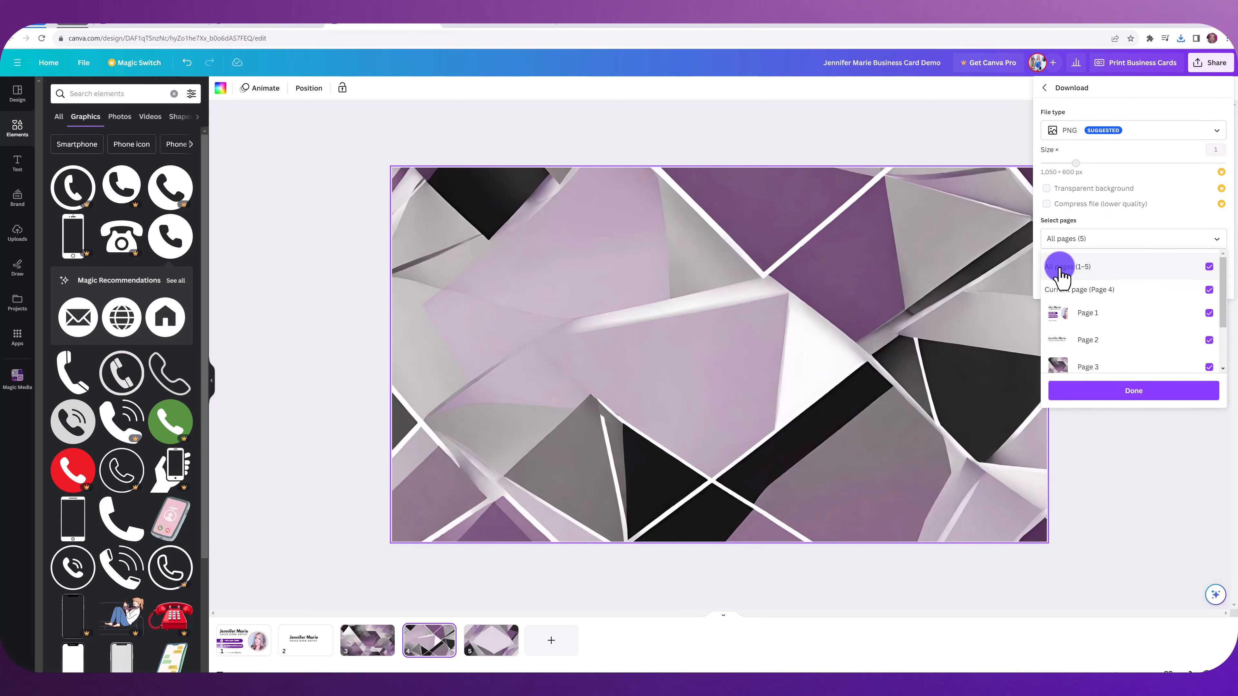
pyautogui.click(1209, 267)
pyautogui.scroll(-1, 1211, 276)
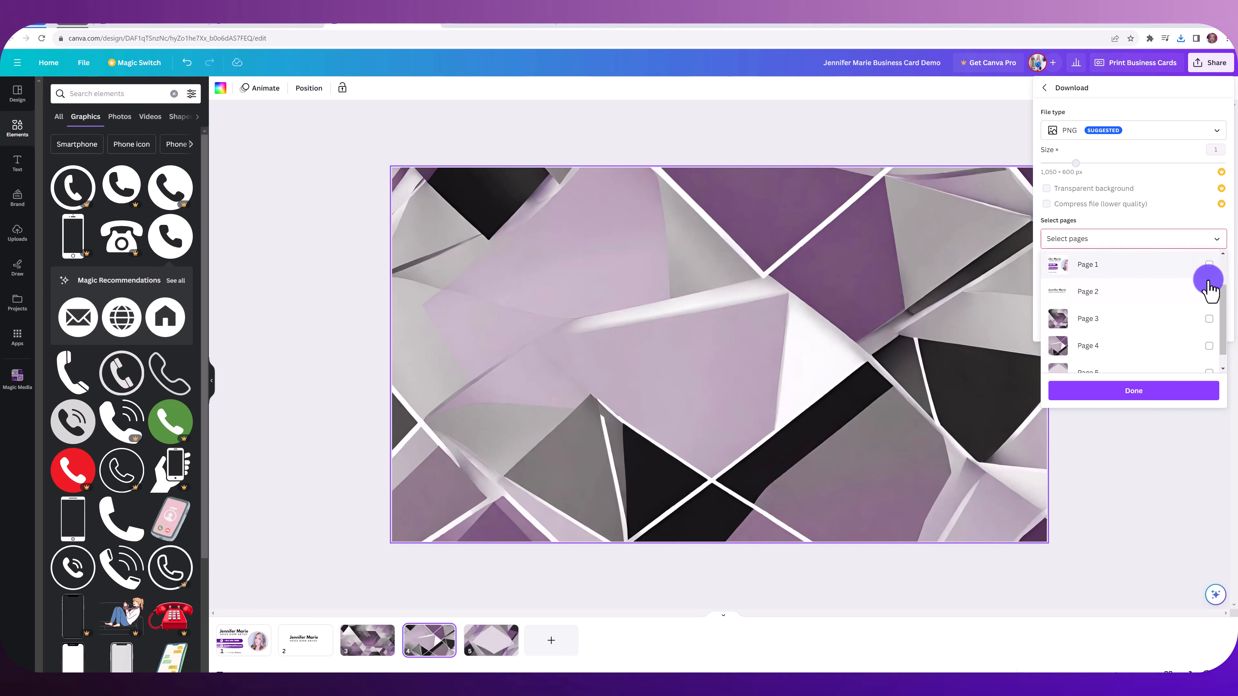
pyautogui.click(1210, 346)
pyautogui.click(1196, 391)
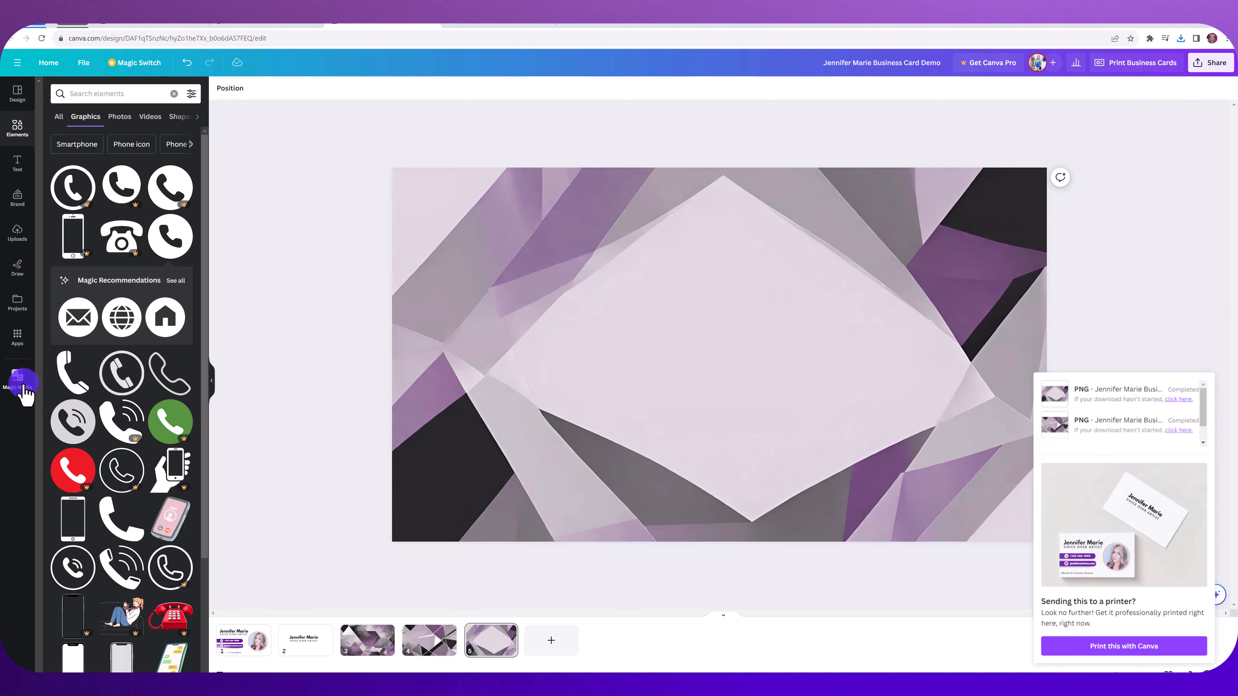
pyautogui.click(20, 380)
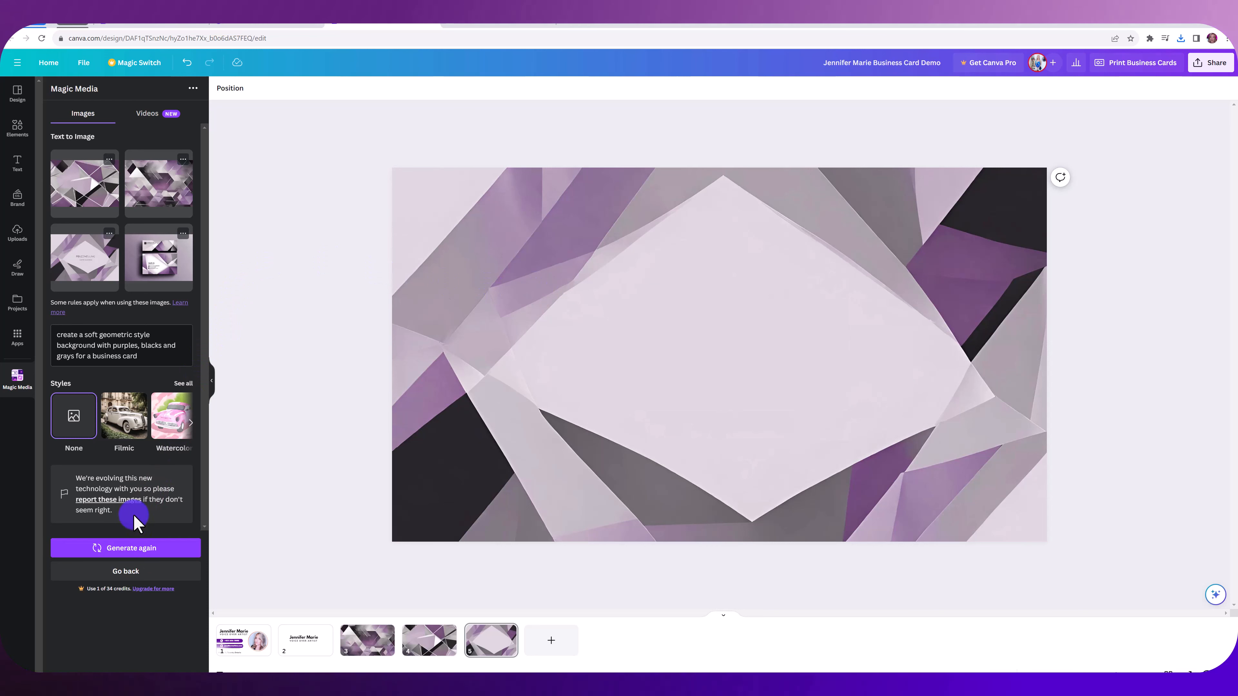
pyautogui.click(97, 241)
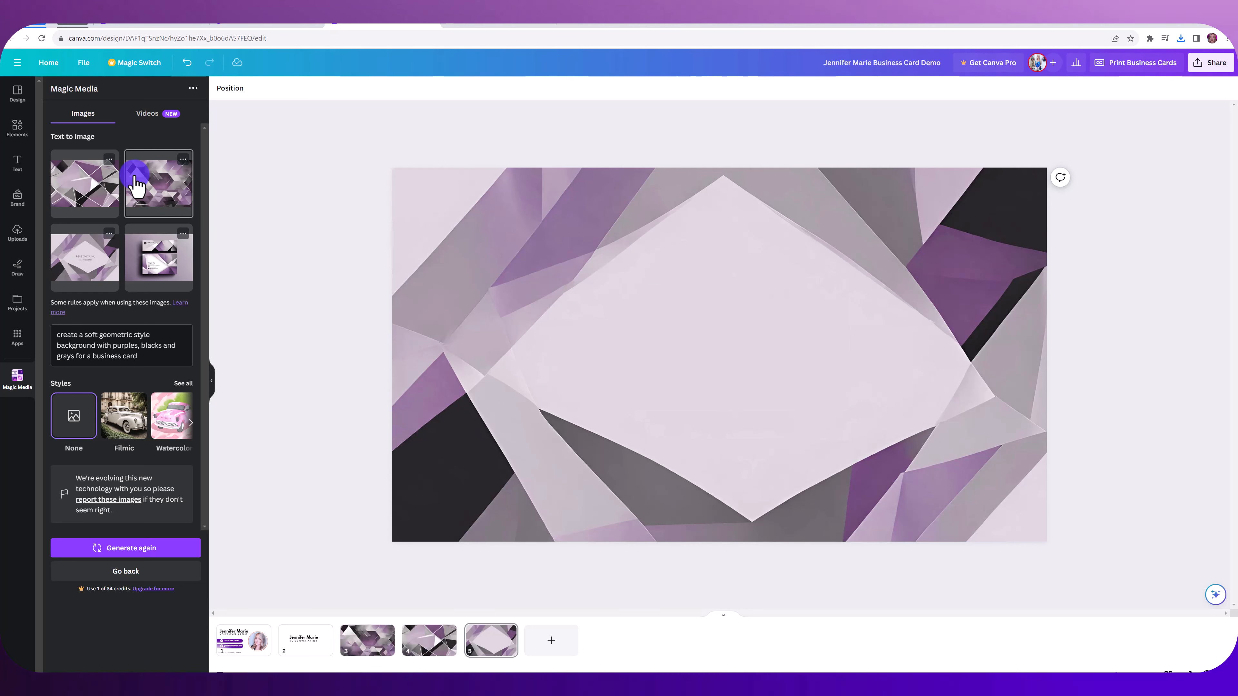
pyautogui.click(152, 549)
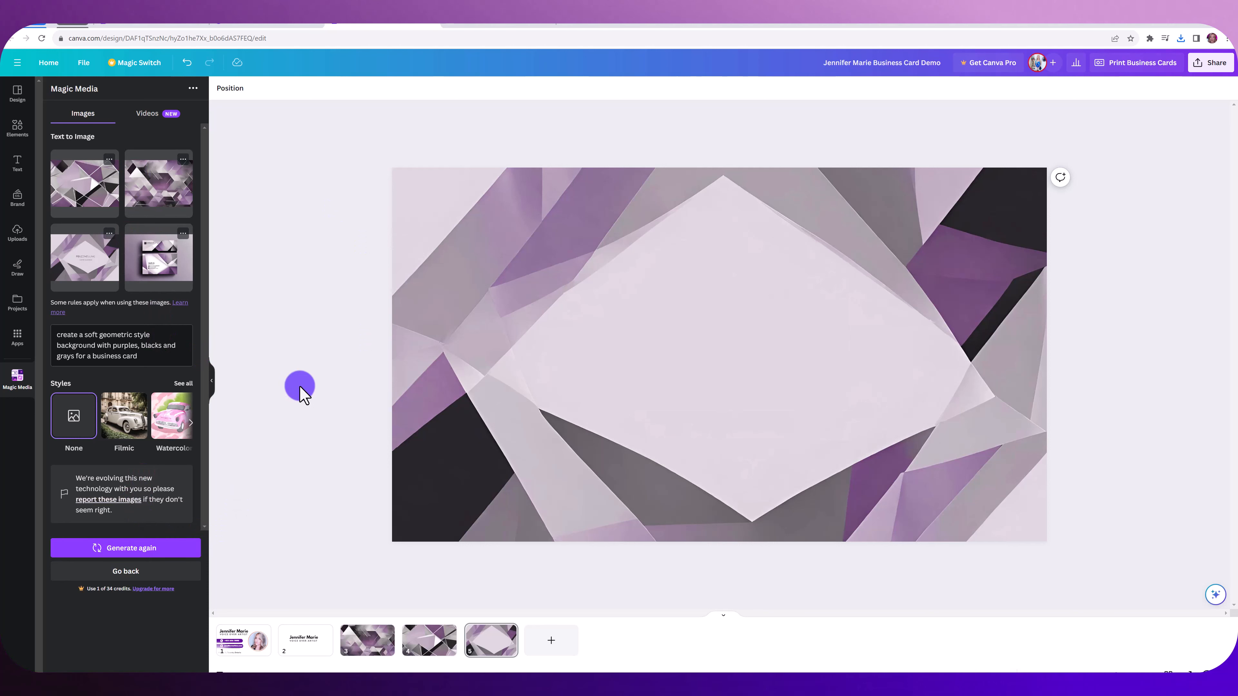
# Switch to the Pixelcut Image Upscaler, upscale the downloaded page 3 image 2x and download the result
pyautogui.click(480, 25)
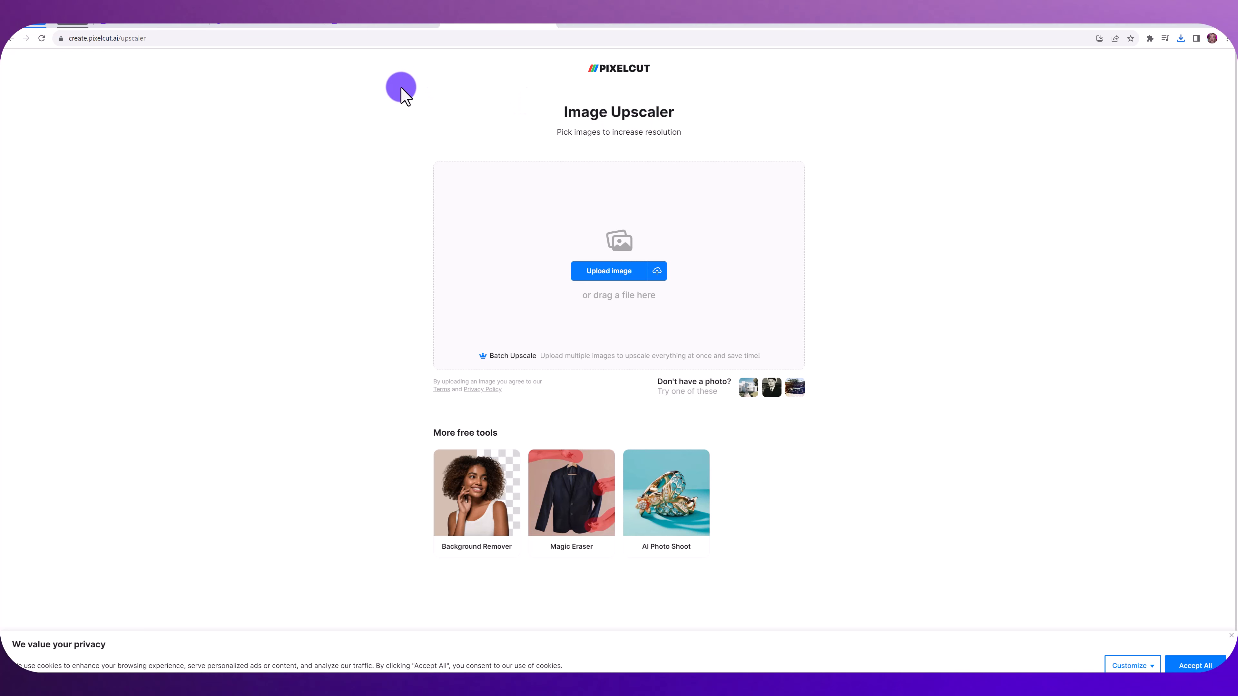
pyautogui.click(588, 275)
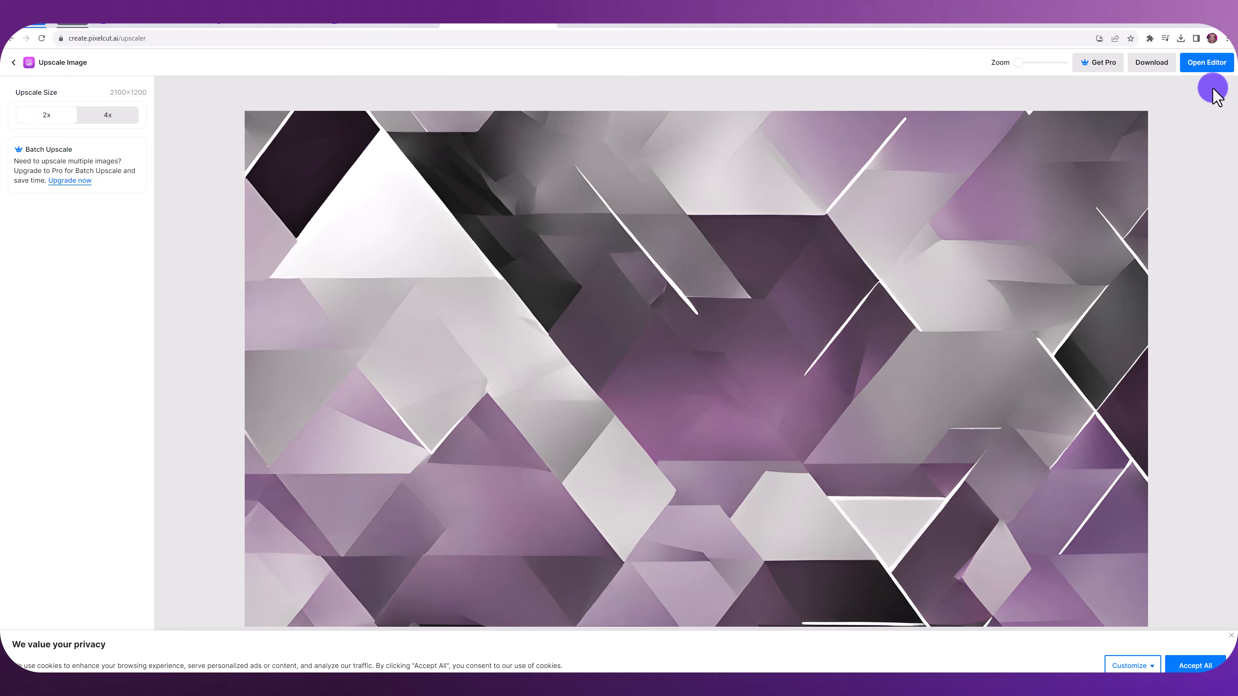
pyautogui.click(1160, 68)
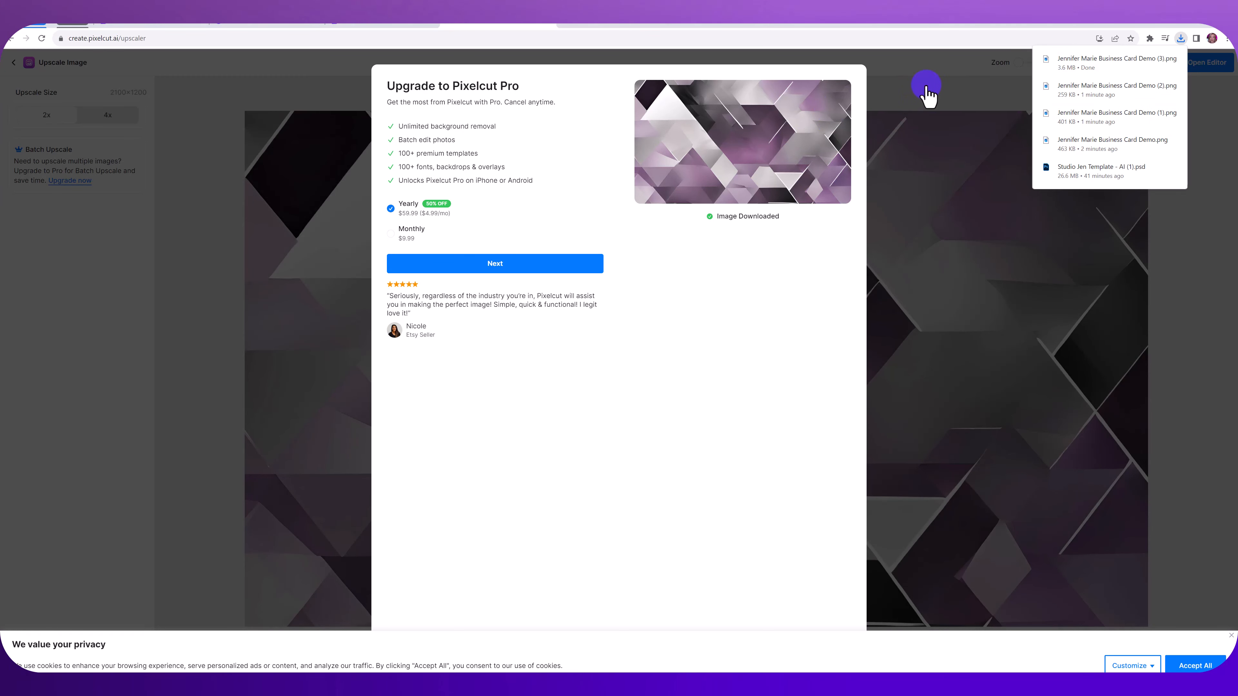
pyautogui.click(927, 95)
# Return to the upscaler's upload page and choose the downloaded page 4 image for upscaling
pyautogui.click(13, 62)
pyautogui.click(617, 272)
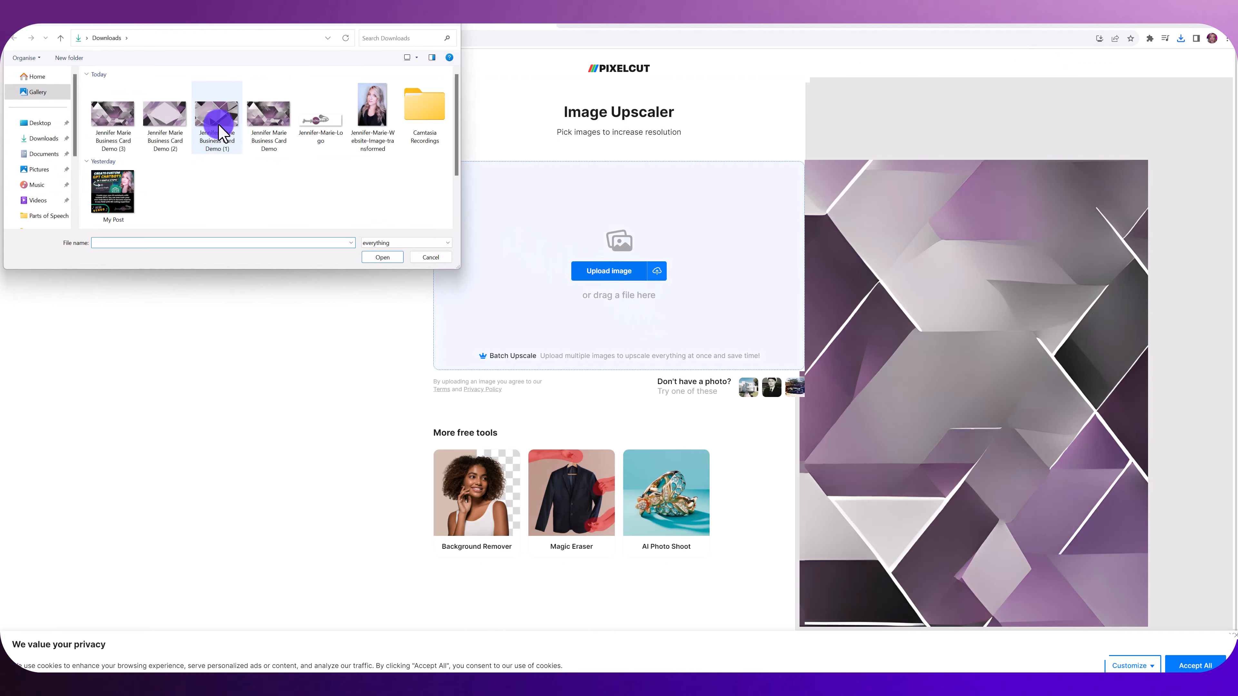
pyautogui.click(273, 186)
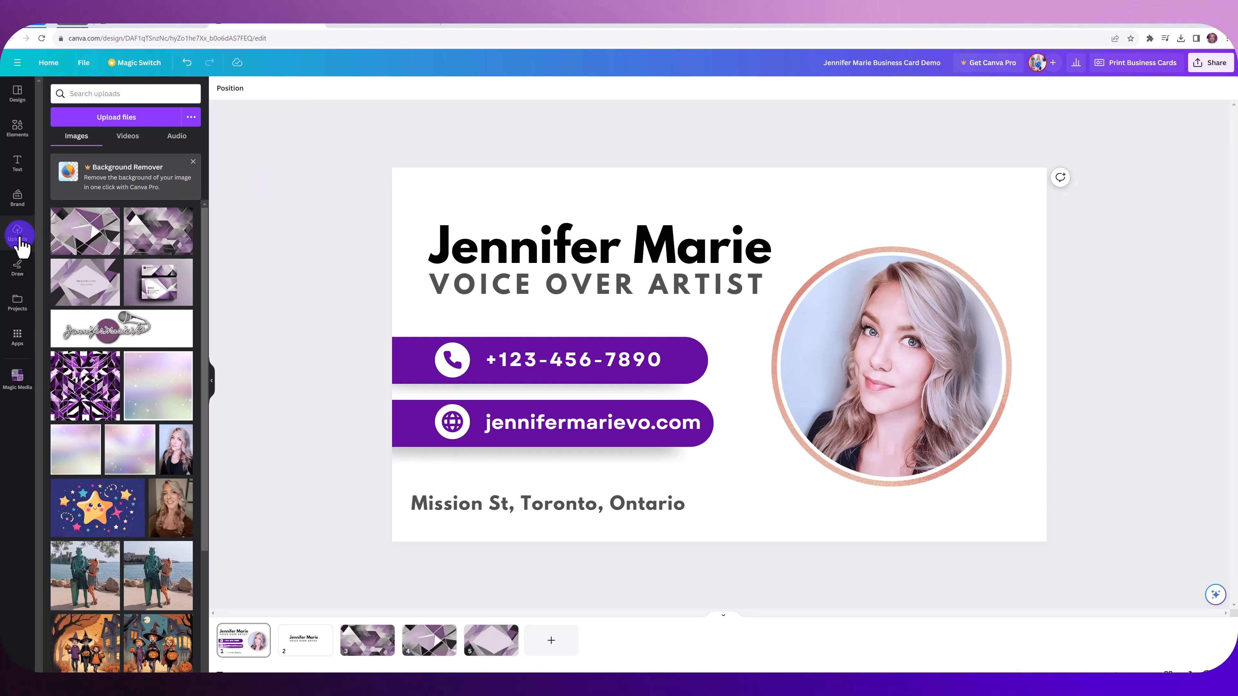
# Upload the upscaled geometric images to the Canva design and set the upscaled page 3 image as page 1's background
pyautogui.click(107, 121)
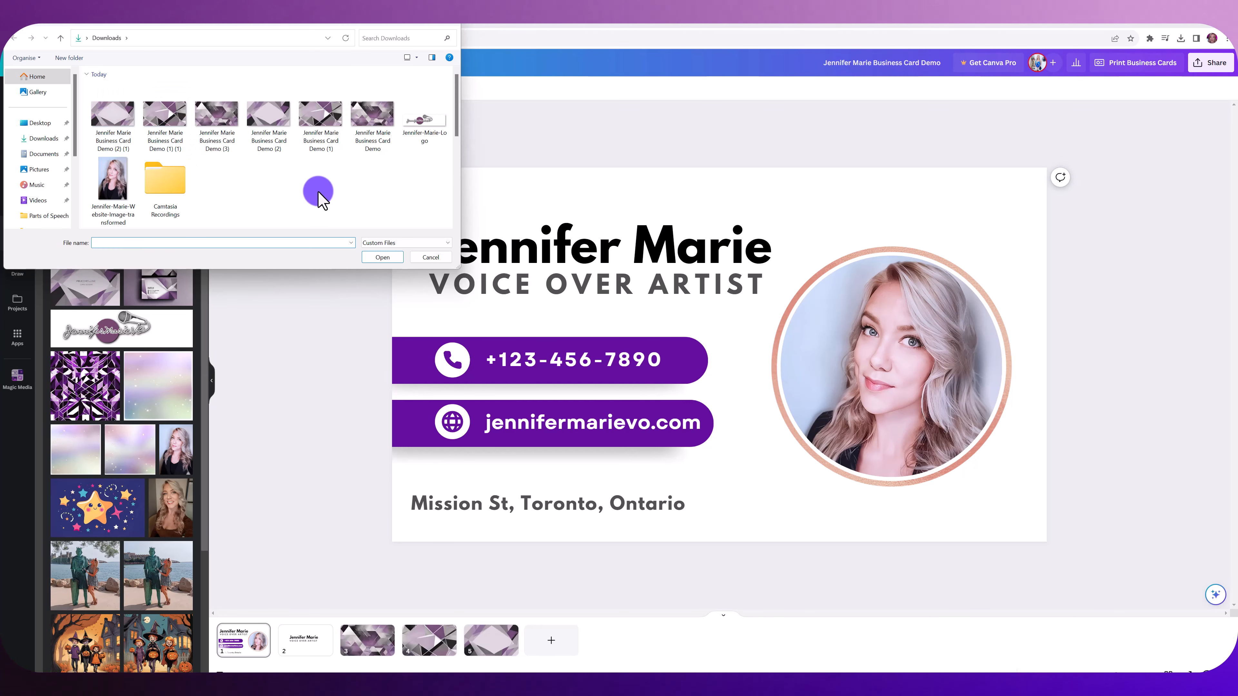
pyautogui.doubleClick(163, 128)
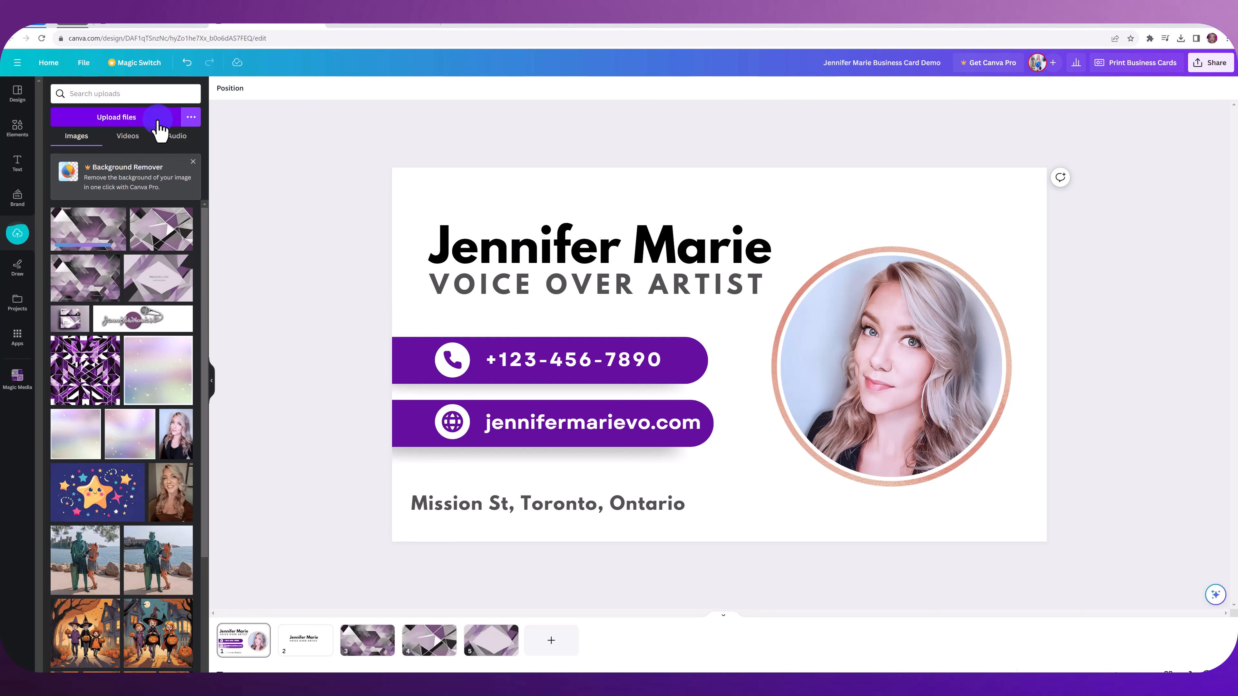
pyautogui.click(102, 226)
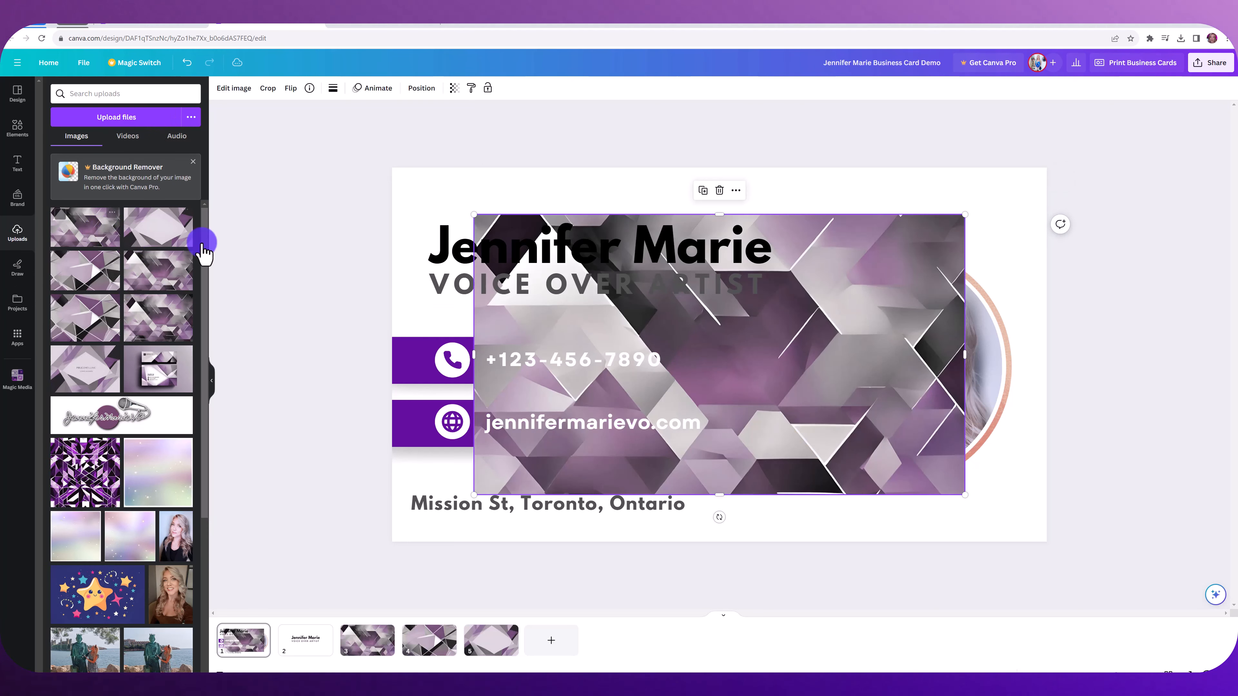
pyautogui.click(841, 374)
pyautogui.rightClick(798, 372)
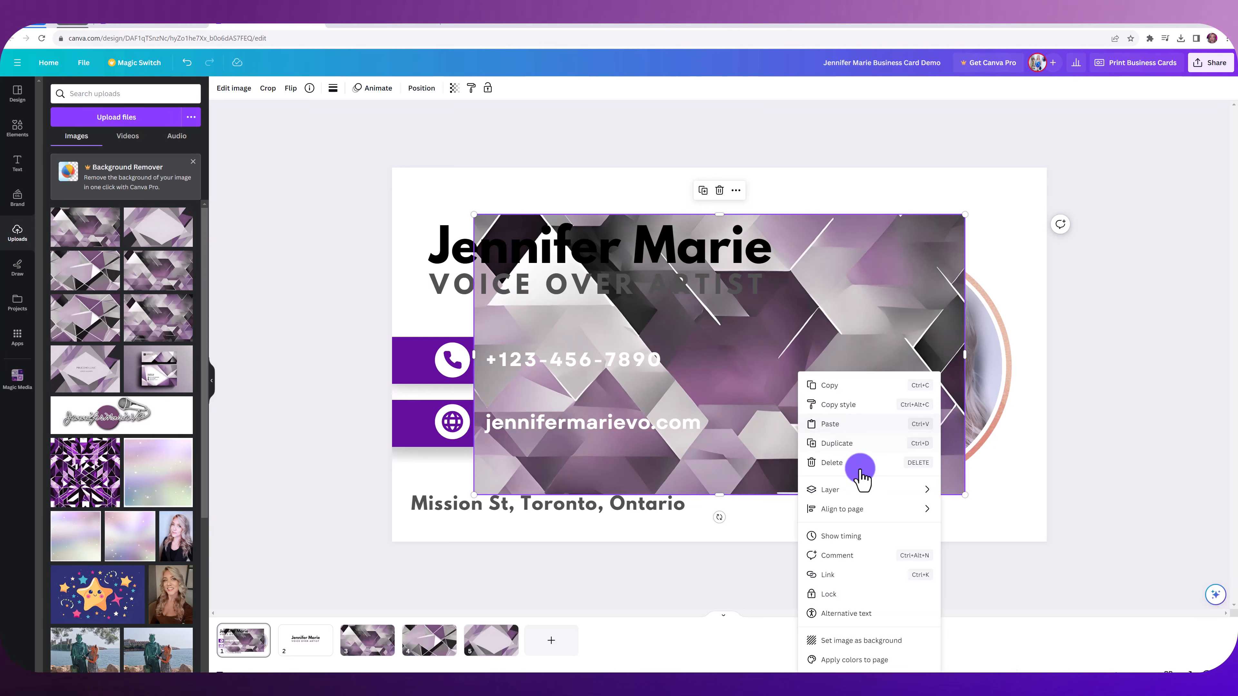
pyautogui.click(854, 641)
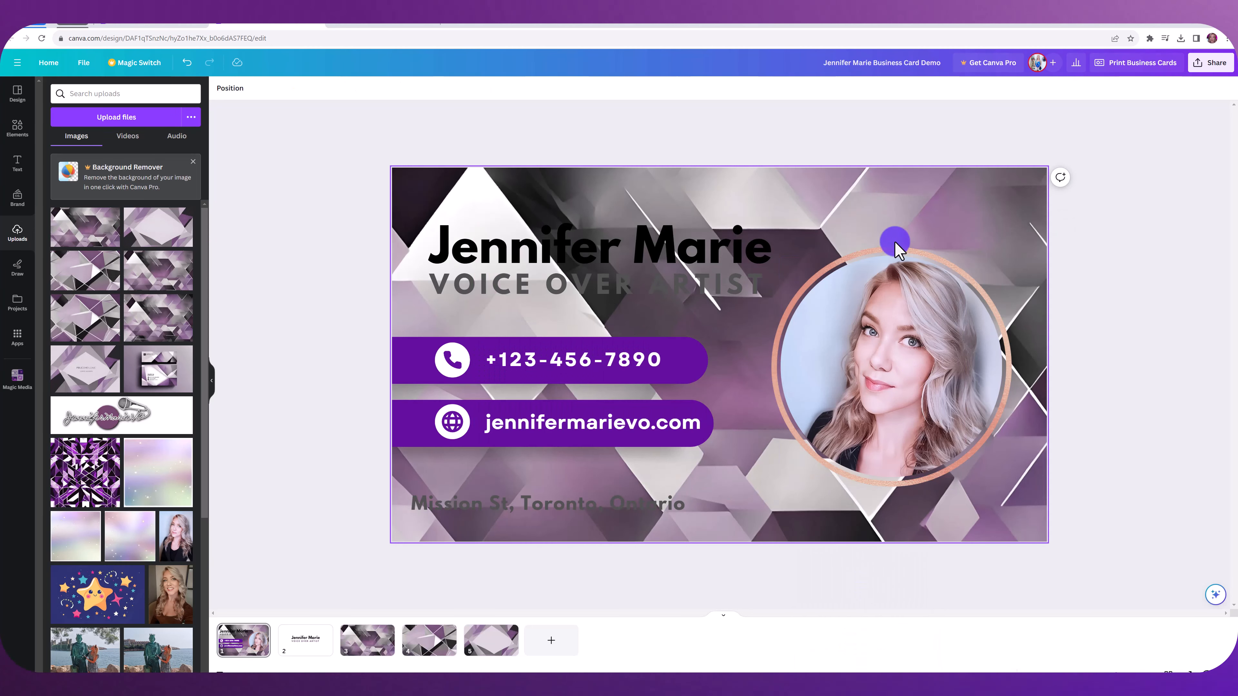
# Scale down and reposition the background image within the page 1 crop so more of its pattern fits the card
pyautogui.doubleClick(837, 211)
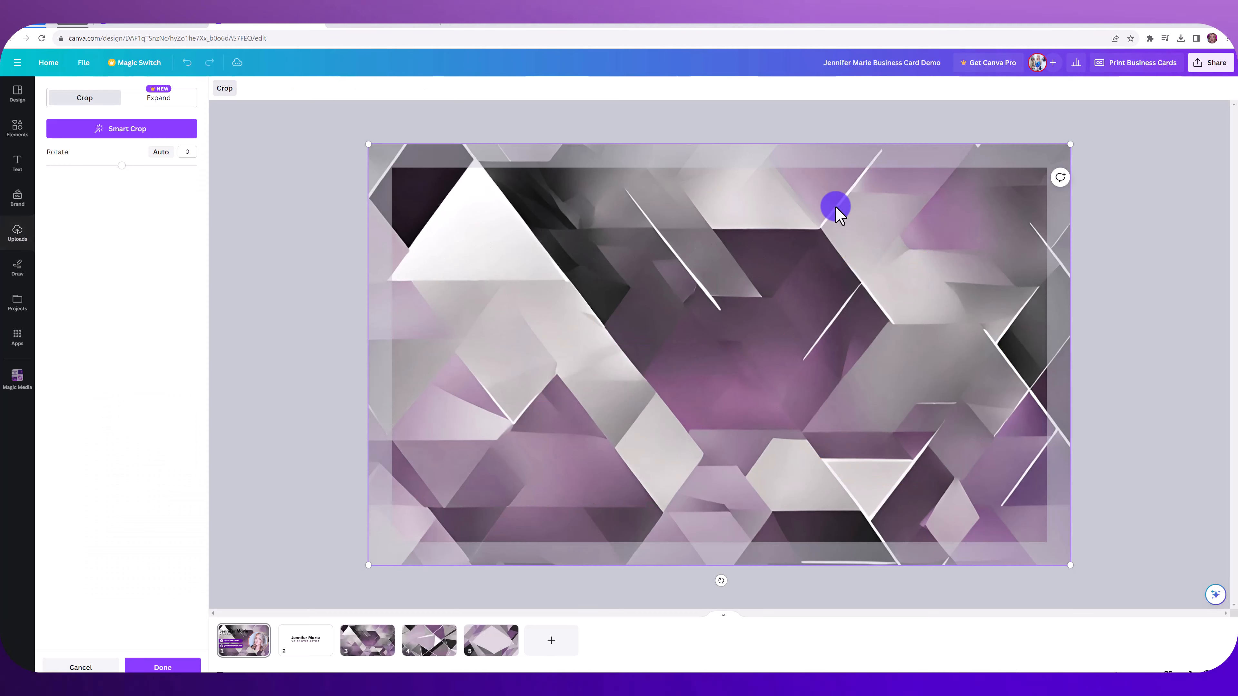
pyautogui.moveTo(833, 205)
pyautogui.mouseDown()
pyautogui.moveTo(827, 227)
pyautogui.moveTo(839, 228)
pyautogui.mouseUp()
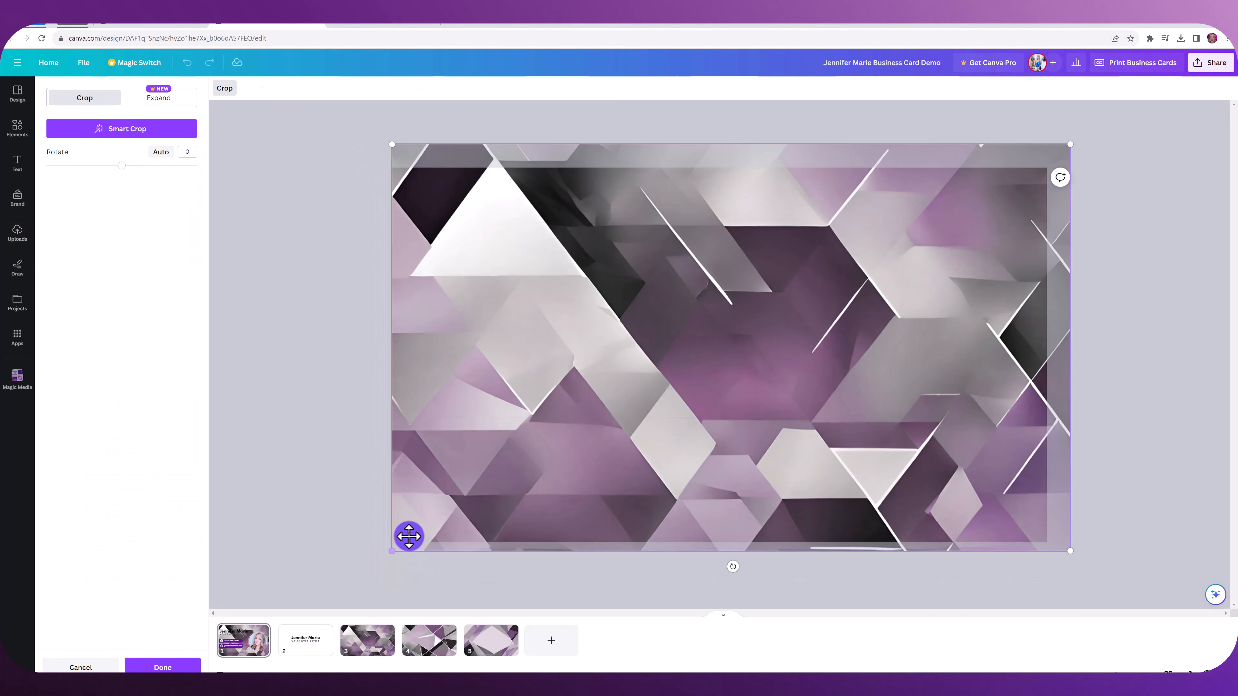
pyautogui.moveTo(411, 536)
pyautogui.mouseDown()
pyautogui.moveTo(364, 514)
pyautogui.moveTo(359, 535)
pyautogui.moveTo(405, 556)
pyautogui.mouseUp()
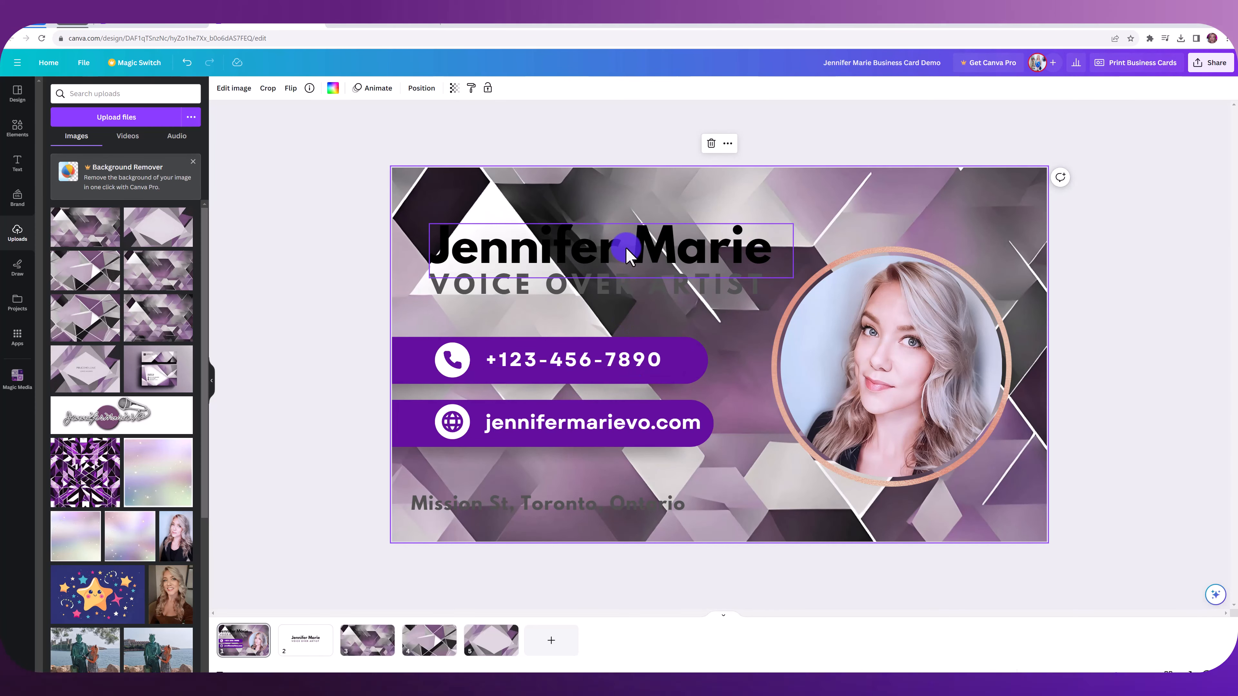
# Recolor the phone and website bars dark purple, and set the address text to white
pyautogui.click(685, 354)
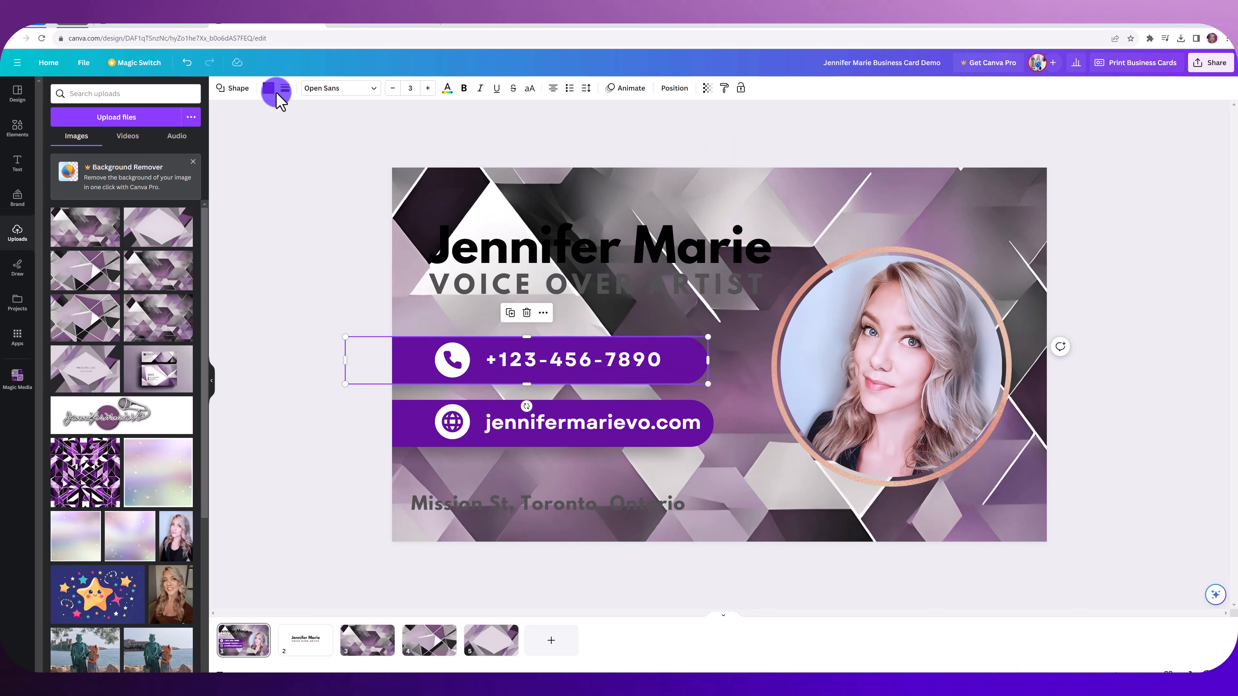
pyautogui.click(266, 90)
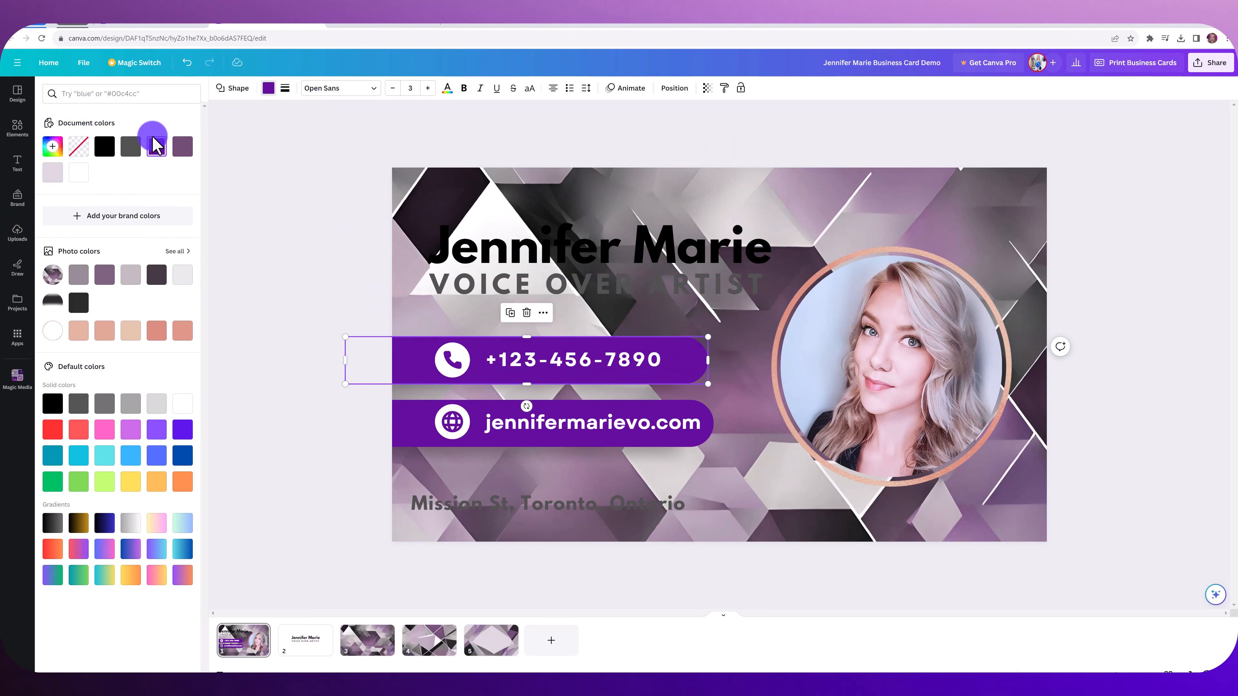
pyautogui.click(104, 147)
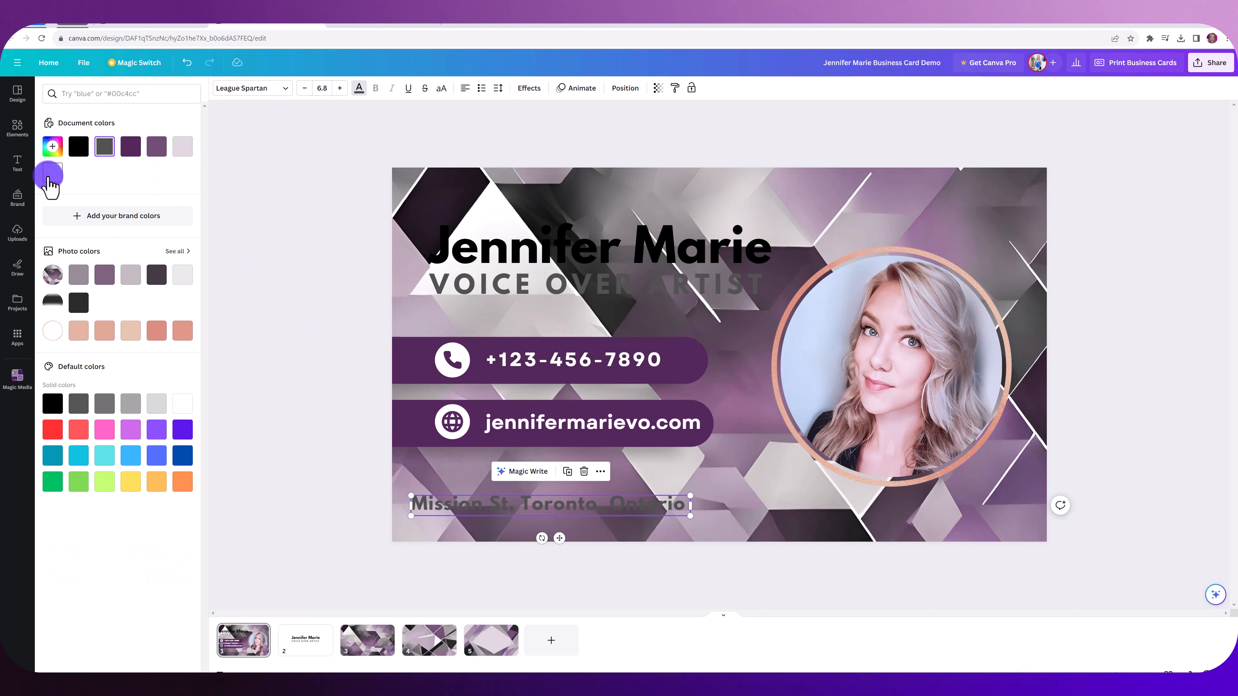
pyautogui.click(52, 173)
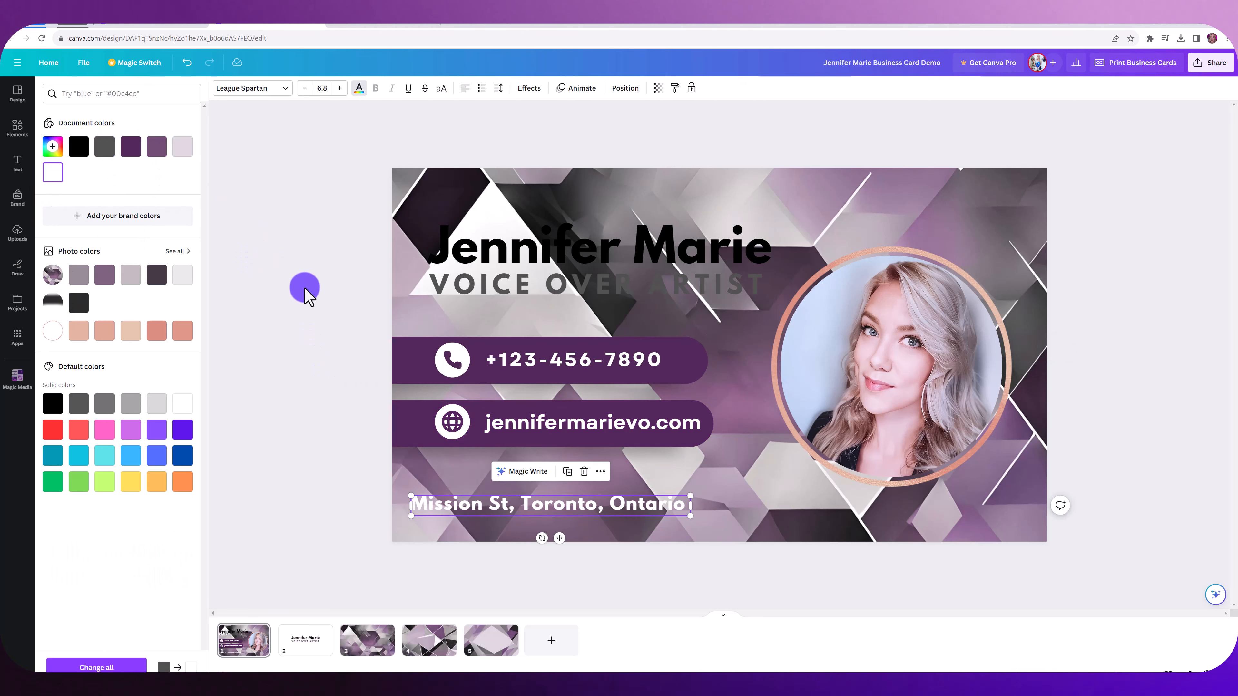
# Add a rectangle shape and stretch it into a full-width band about 3.7 by 0.6 in over the name and job title
pyautogui.click(17, 127)
pyautogui.click(116, 92)
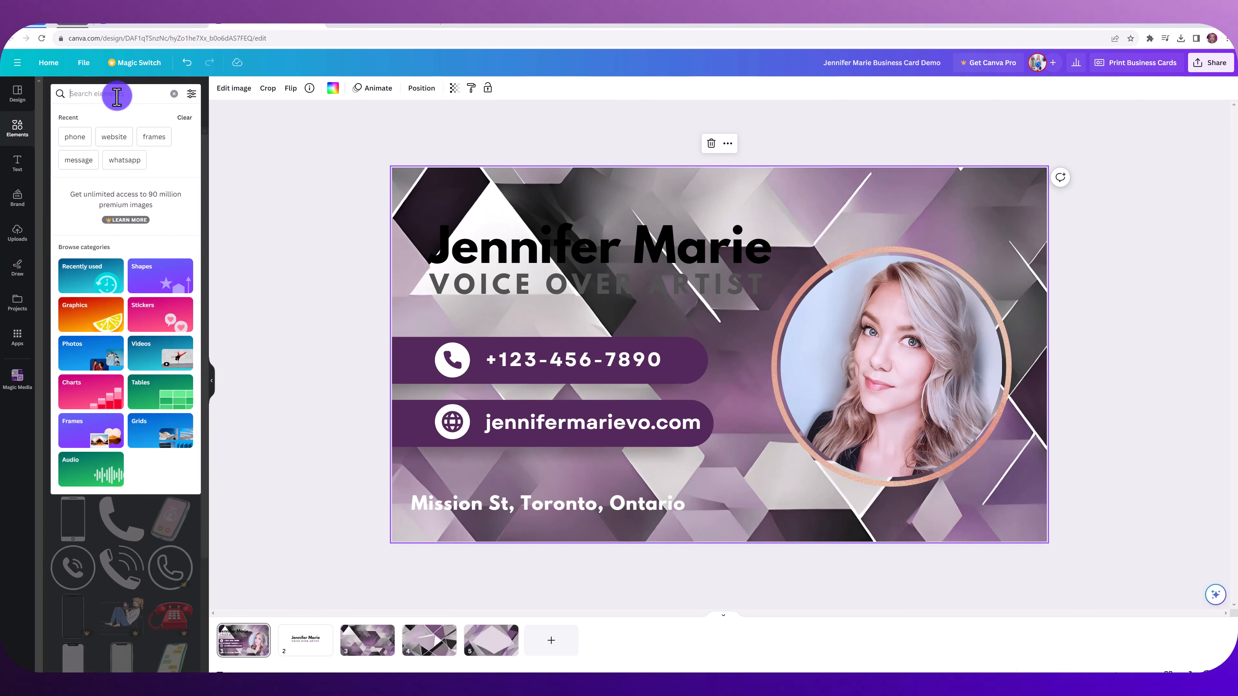
pyautogui.write('rectna')
pyautogui.press('BackSpace')
pyautogui.press('BackSpace')
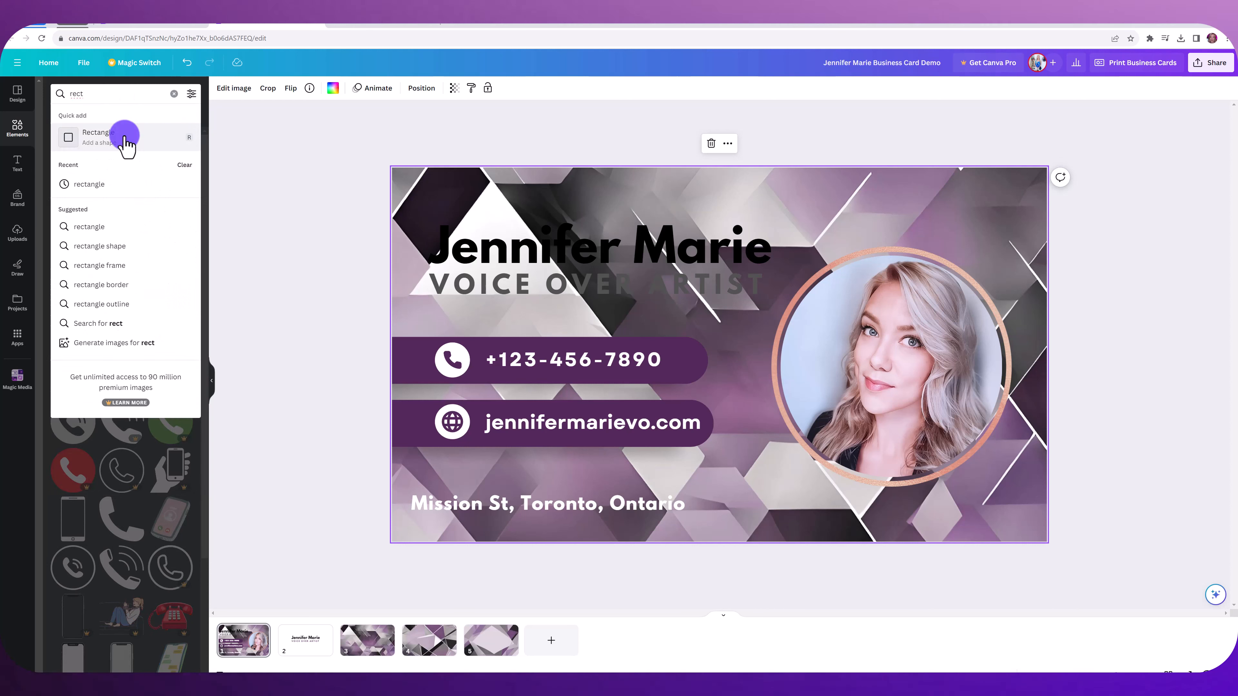
pyautogui.click(125, 135)
pyautogui.moveTo(723, 345); pyautogui.dragTo(1072, 232)
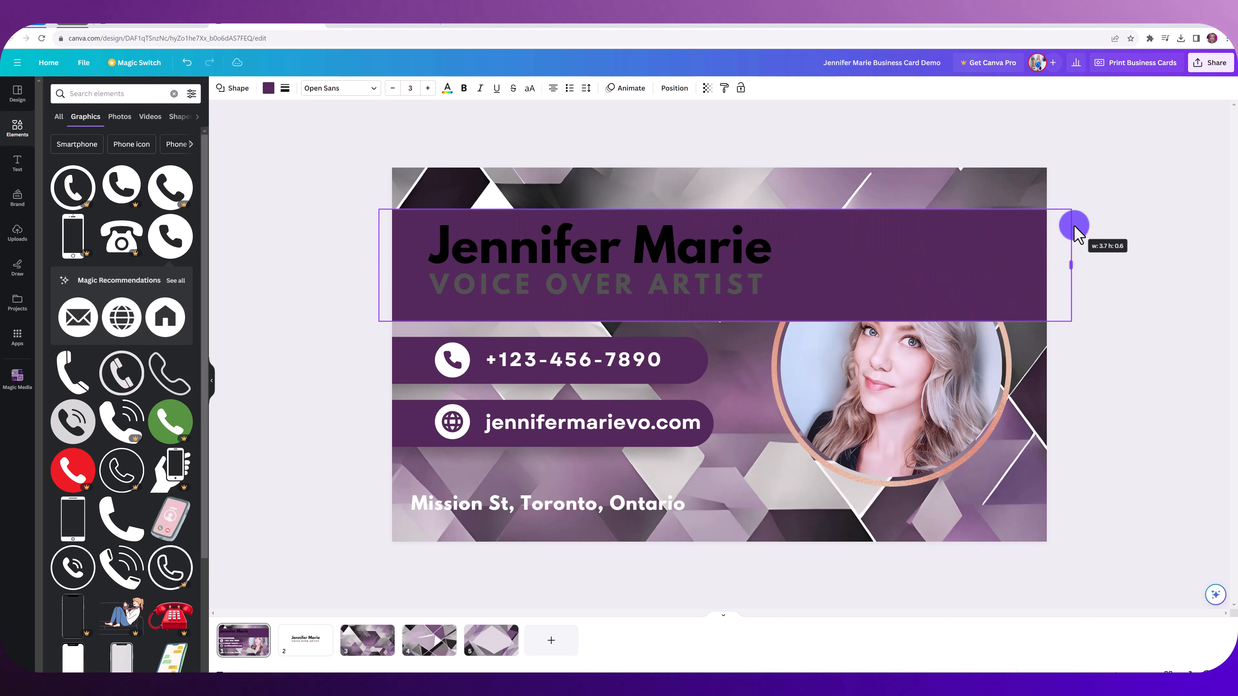
# Send the band behind the portrait and its ring frame, and trim its height closer to the name and job title
pyautogui.rightClick(972, 243)
pyautogui.moveTo(1006, 360)
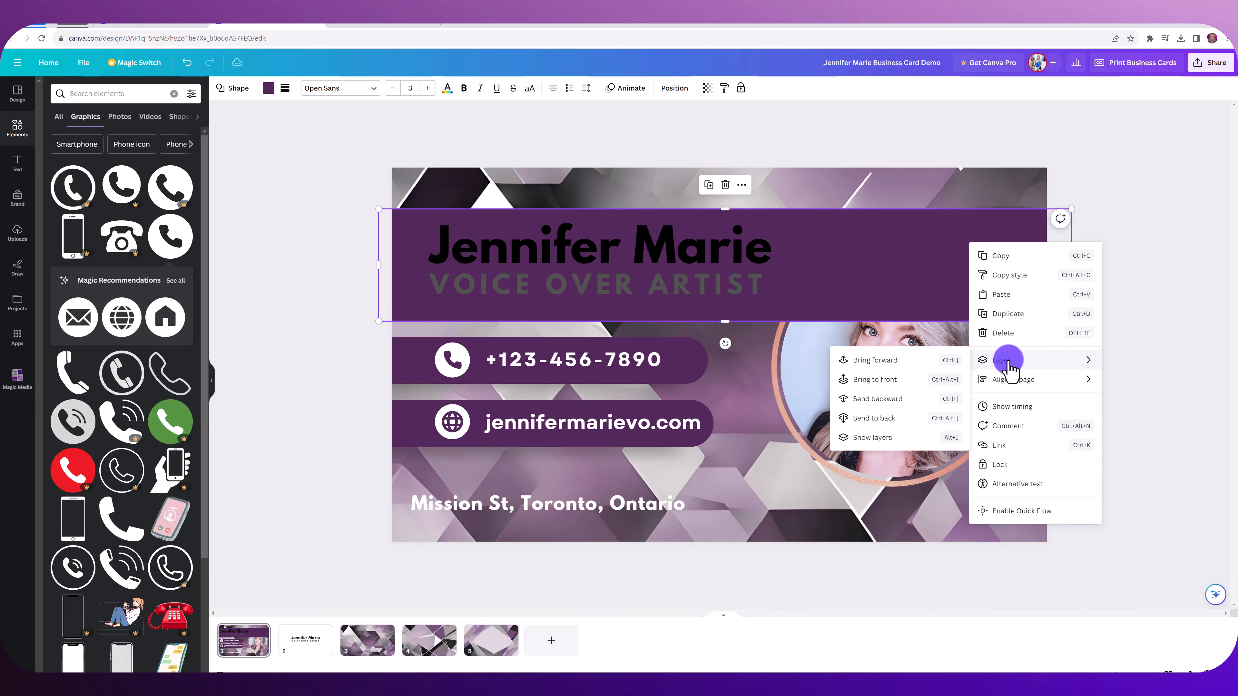
pyautogui.click(899, 401)
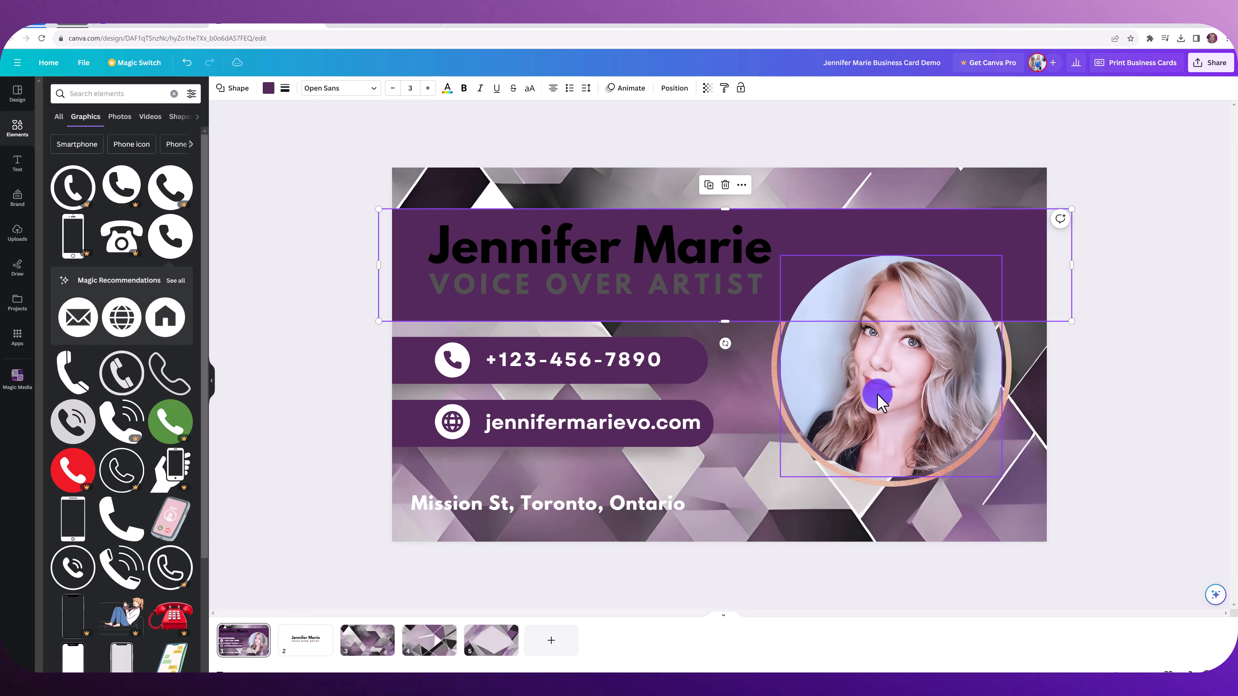
pyautogui.rightClick(950, 229)
pyautogui.moveTo(1036, 354)
pyautogui.click(1121, 406)
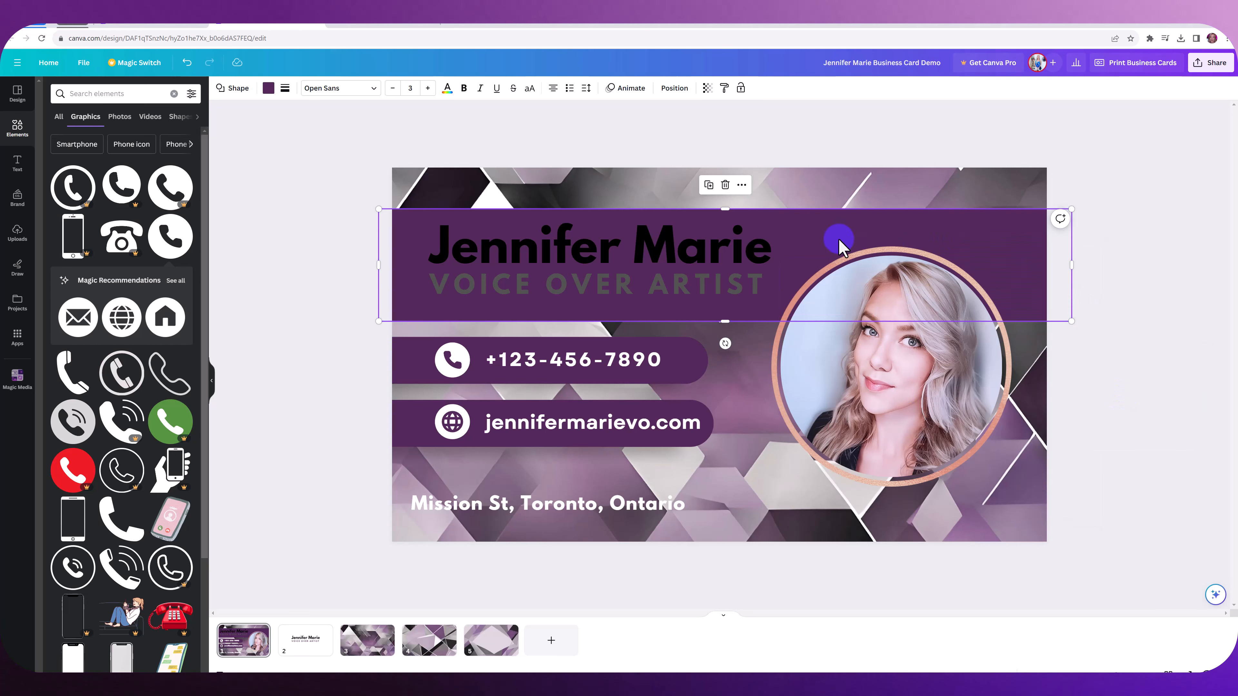
pyautogui.moveTo(725, 322); pyautogui.dragTo(722, 308)
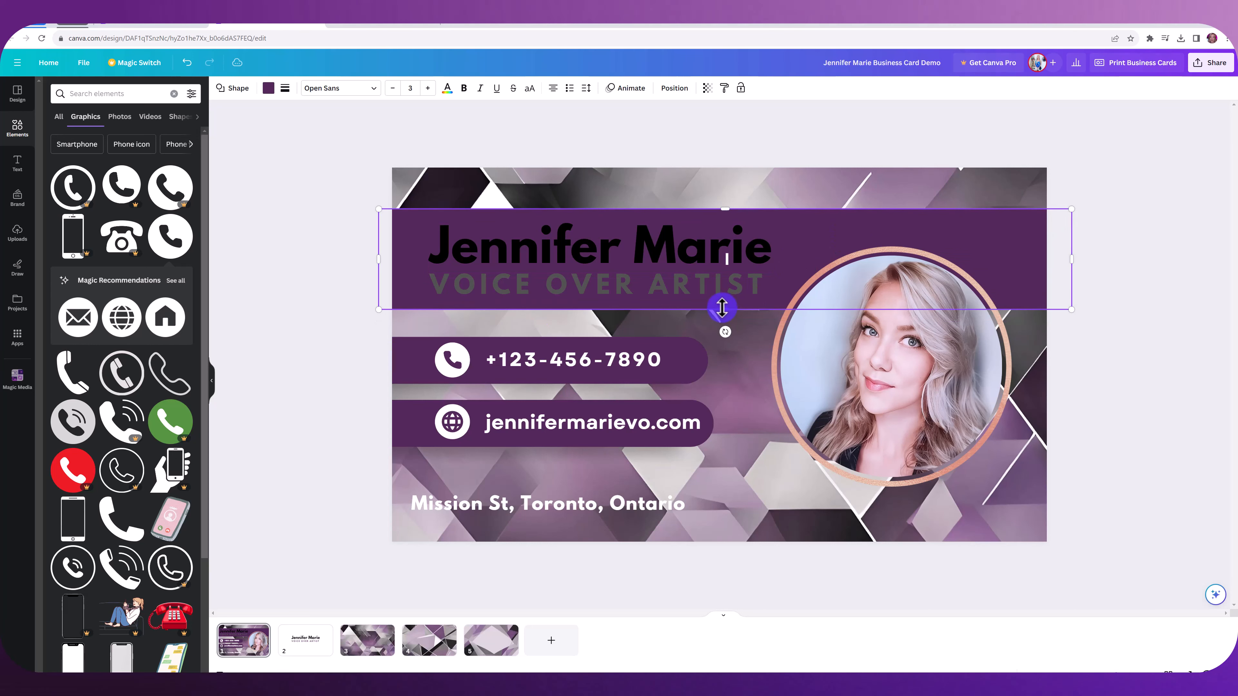
pyautogui.moveTo(725, 212); pyautogui.dragTo(725, 211)
# Recolor the name white, the job title light lavender and the band behind them black
pyautogui.click(655, 239)
pyautogui.click(358, 88)
pyautogui.click(52, 172)
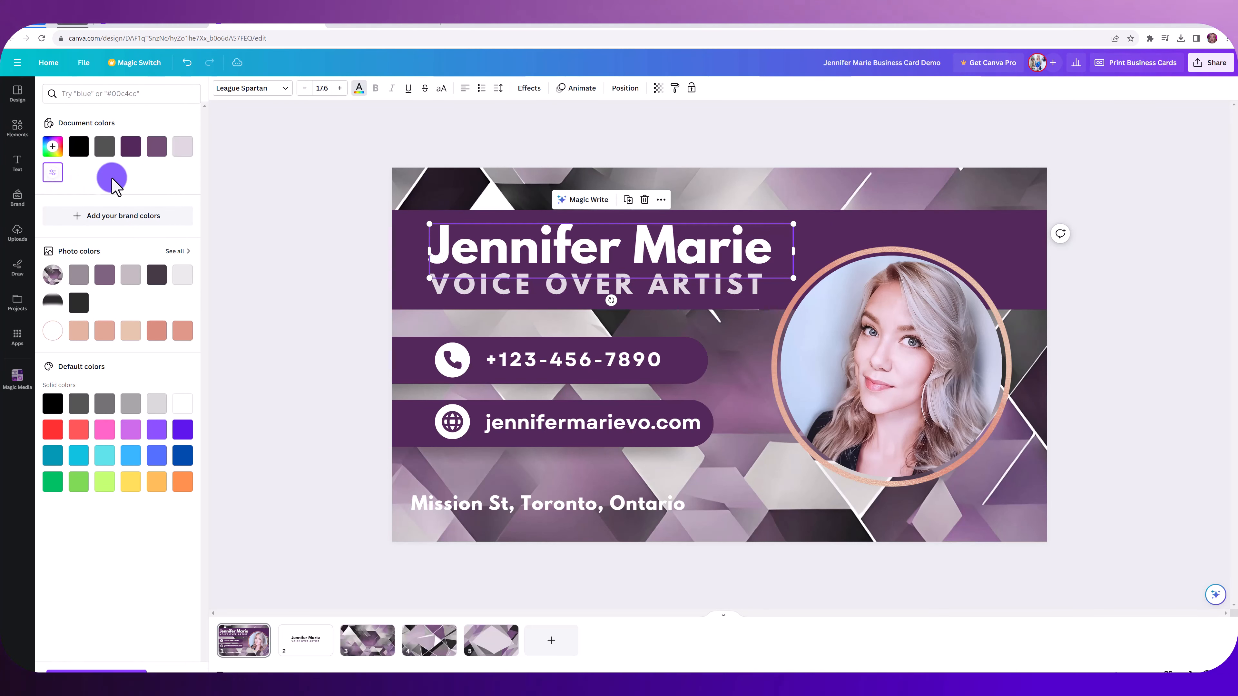
pyautogui.click(561, 243)
pyautogui.click(534, 282)
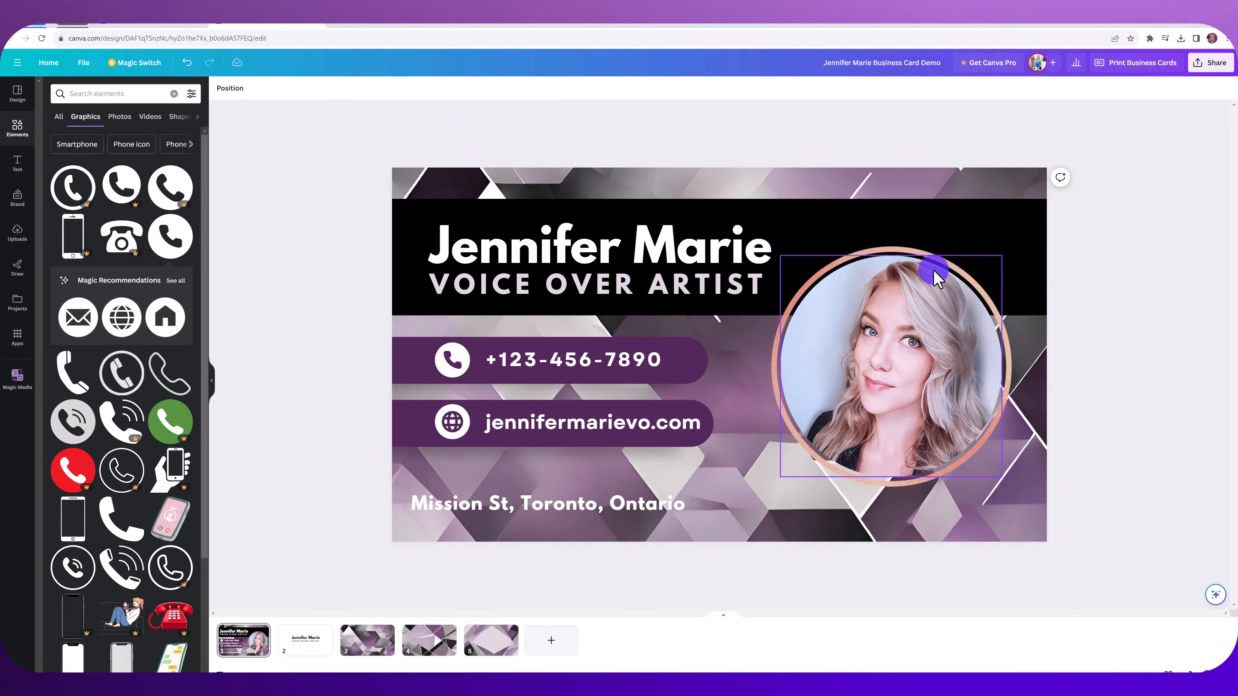
# Reduce the saturation of the rose-gold ring frame around the portrait to its minimum
pyautogui.click(899, 250)
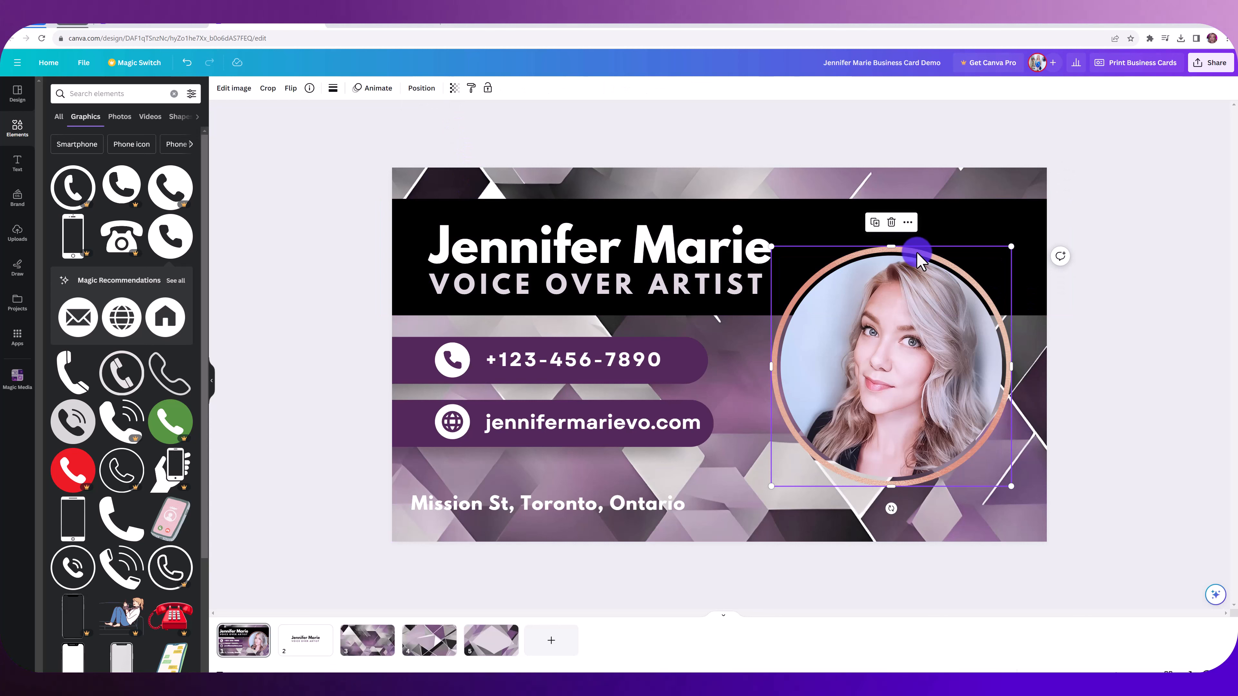
pyautogui.click(242, 92)
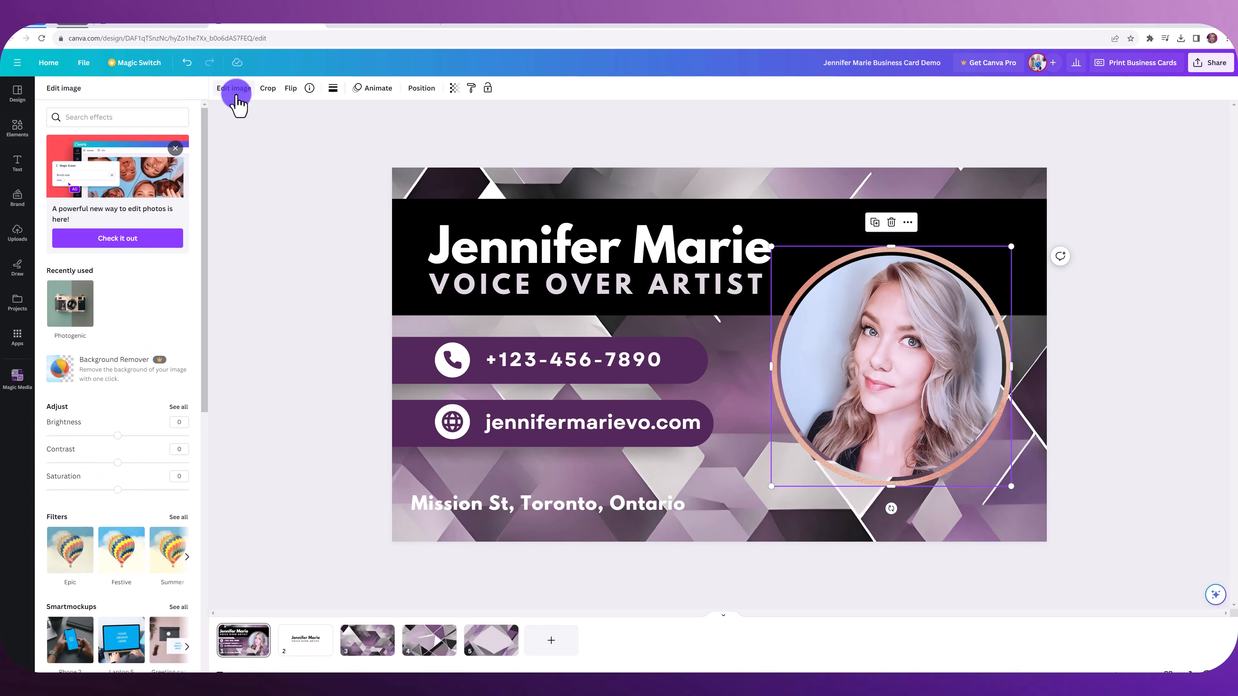
pyautogui.scroll(-2, 126, 404)
pyautogui.moveTo(119, 397); pyautogui.dragTo(46, 393)
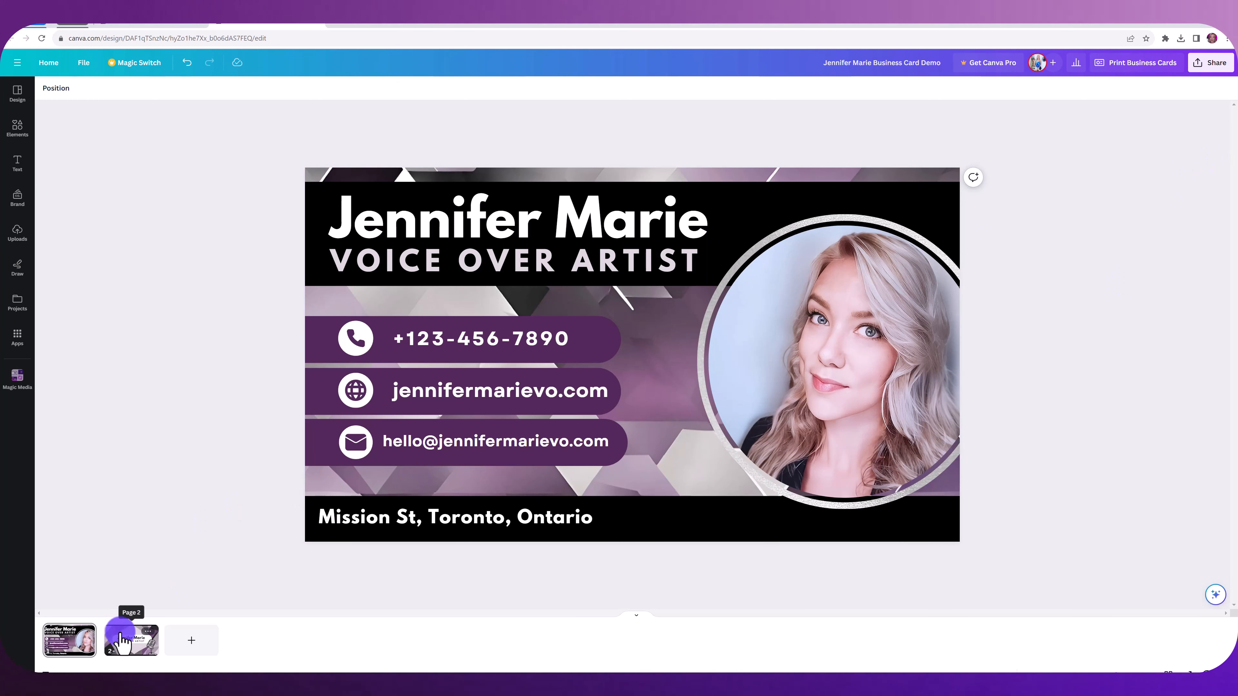
# Review page 2 of the card and its microphone graphic, and return to page 1
pyautogui.click(129, 655)
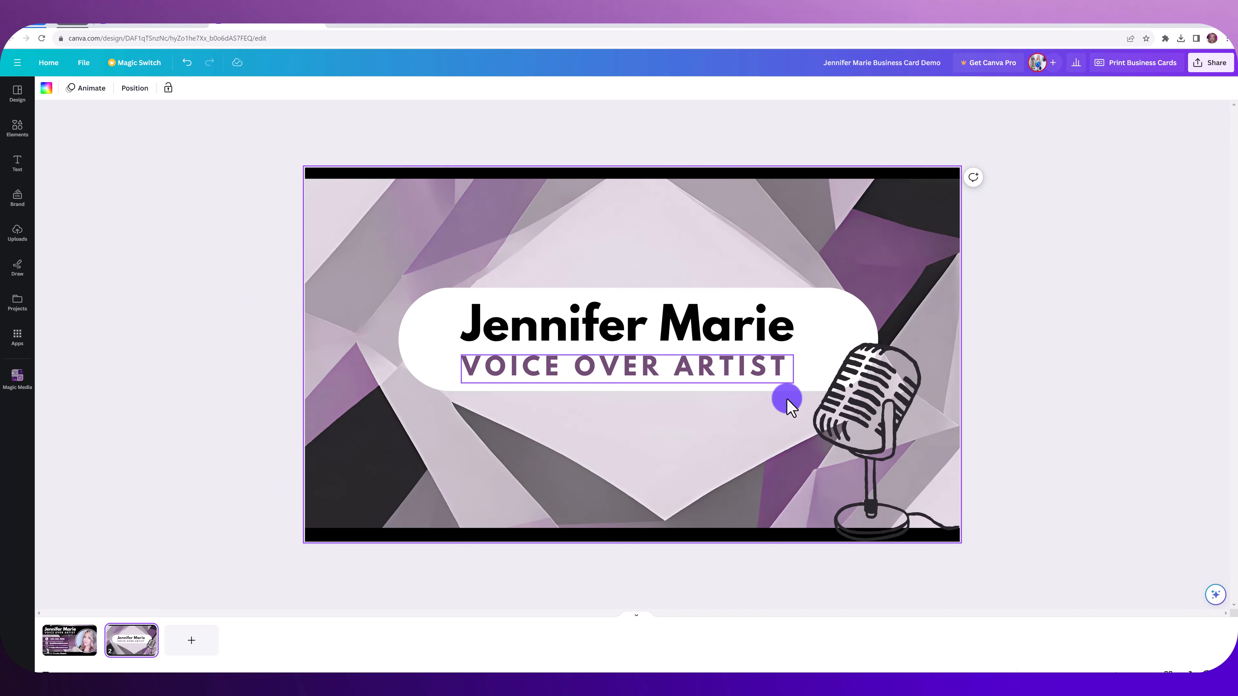
pyautogui.click(867, 401)
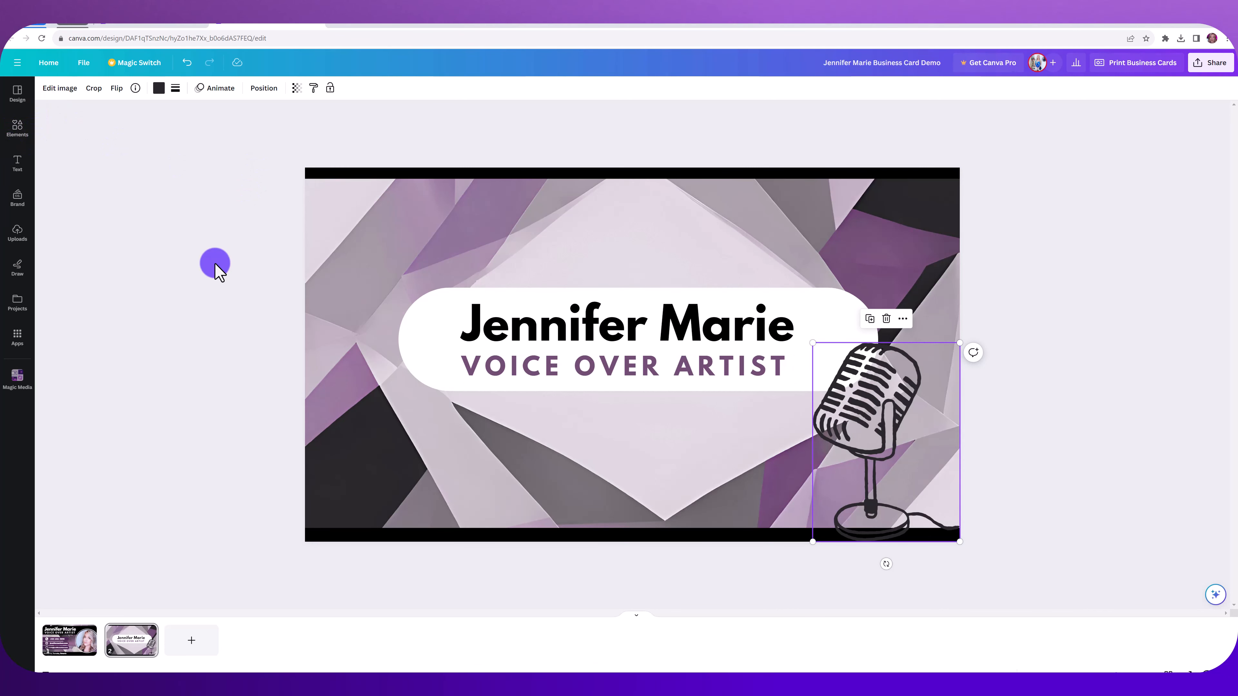
pyautogui.click(71, 653)
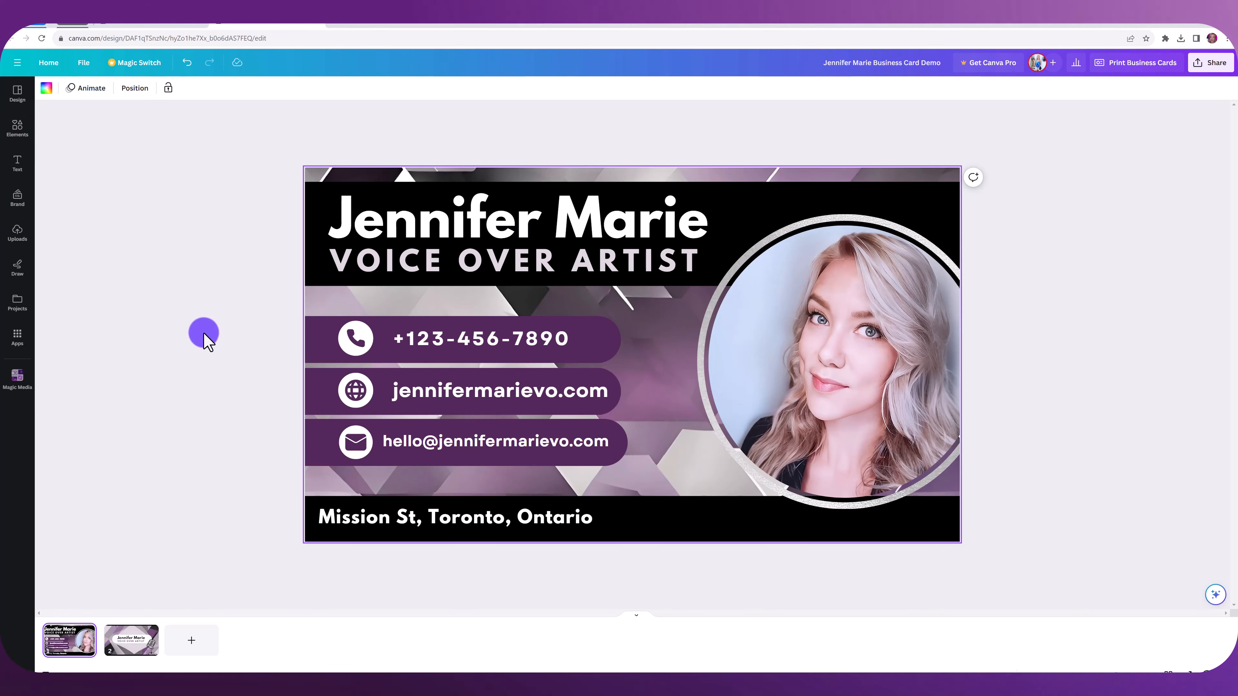
# Review both pages of the Professional Business Card design, temporarily moving the portrait aside to inspect the patterned circle behind it
pyautogui.click(174, 25)
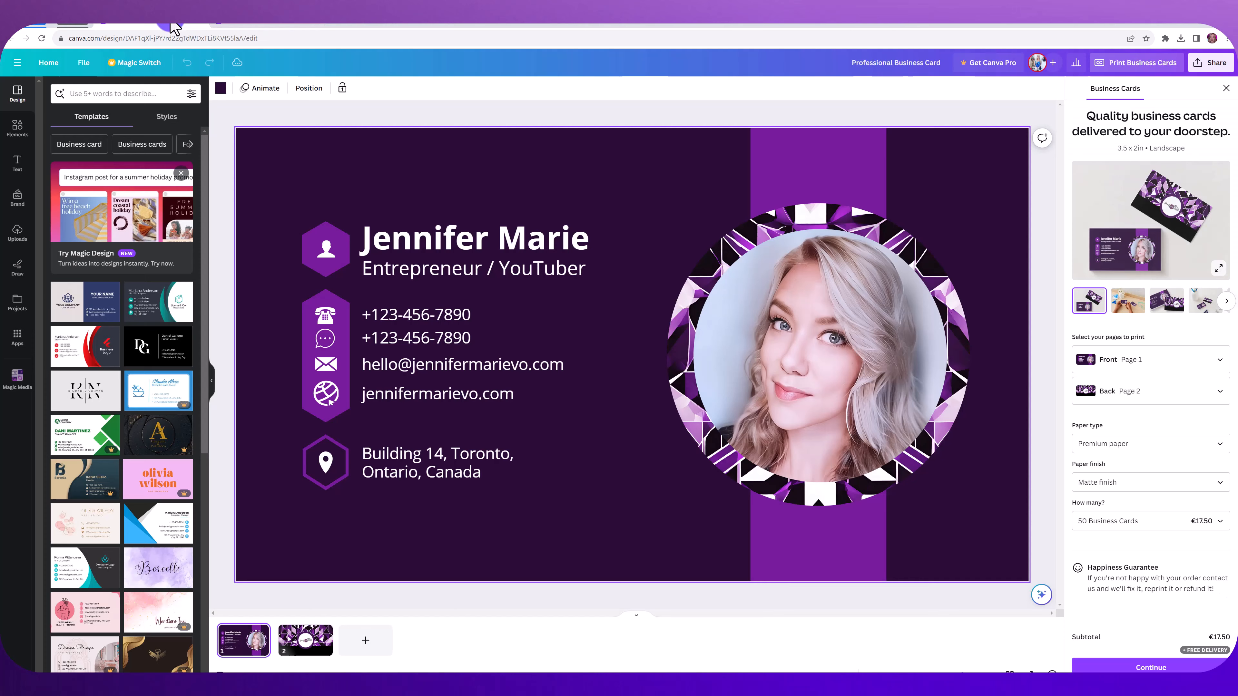
pyautogui.click(1225, 90)
pyautogui.moveTo(903, 330); pyautogui.dragTo(582, 432)
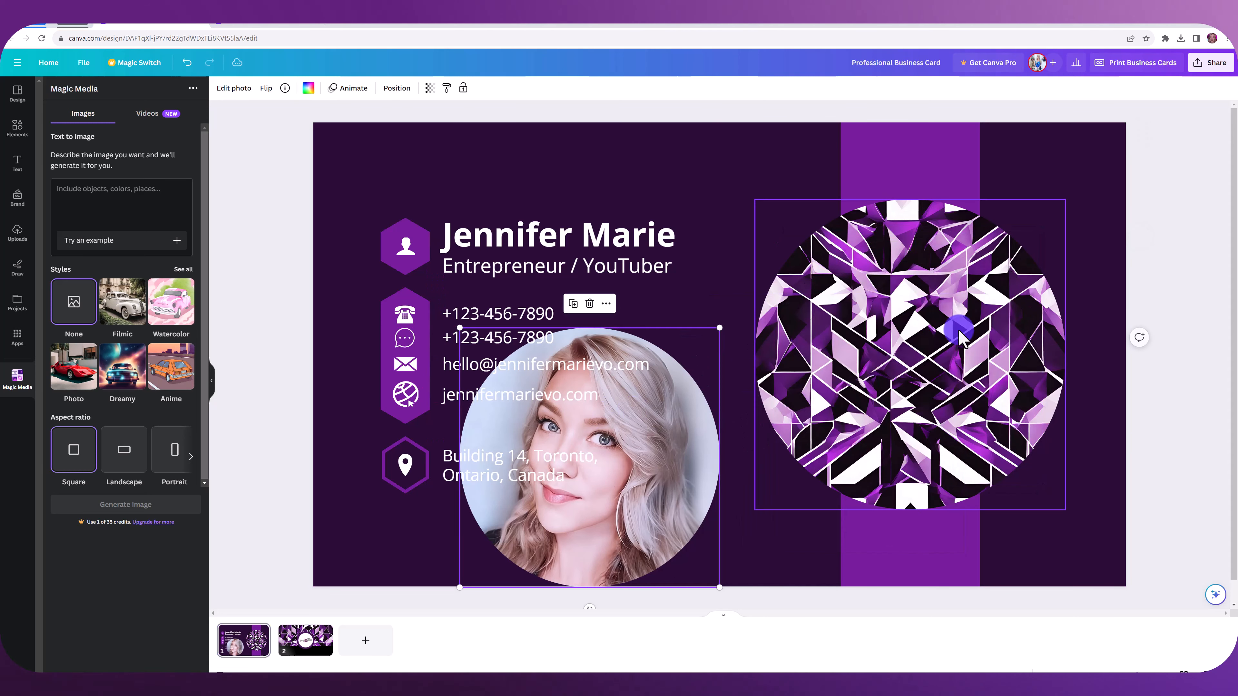
pyautogui.click(986, 325)
pyautogui.click(704, 423)
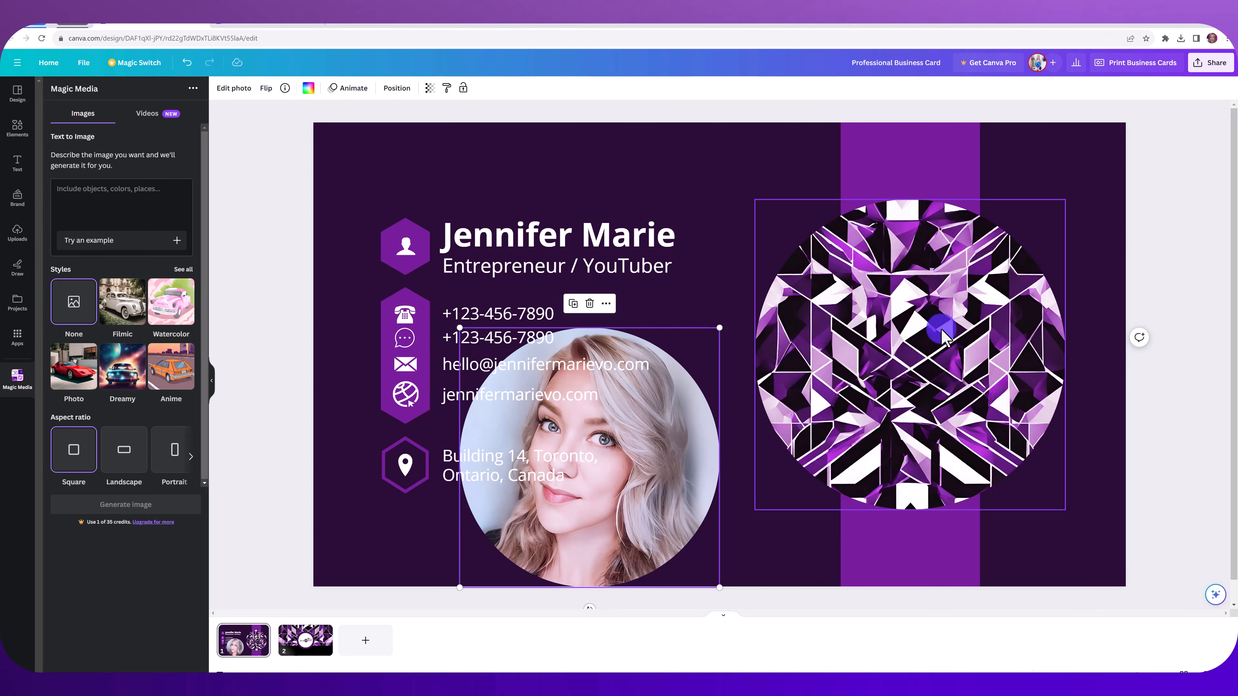
pyautogui.moveTo(699, 415); pyautogui.dragTo(987, 309)
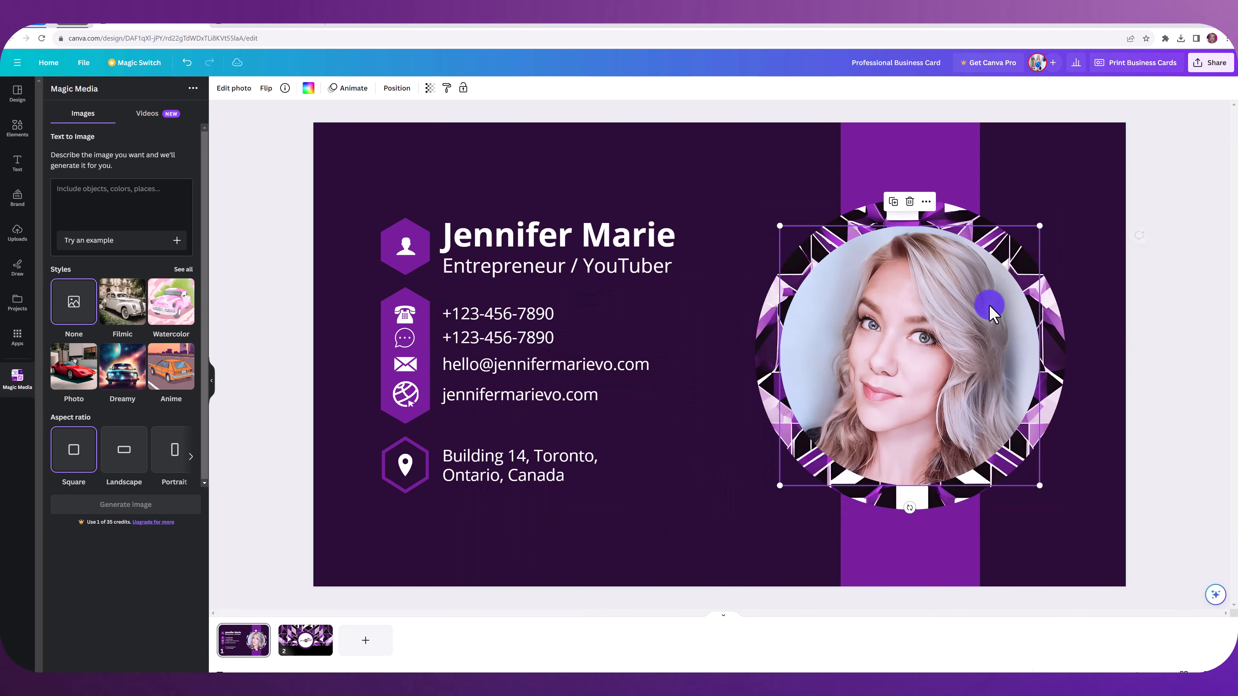
pyautogui.moveTo(782, 219)
pyautogui.mouseDown()
pyautogui.moveTo(816, 249)
pyautogui.moveTo(783, 223)
pyautogui.mouseUp()
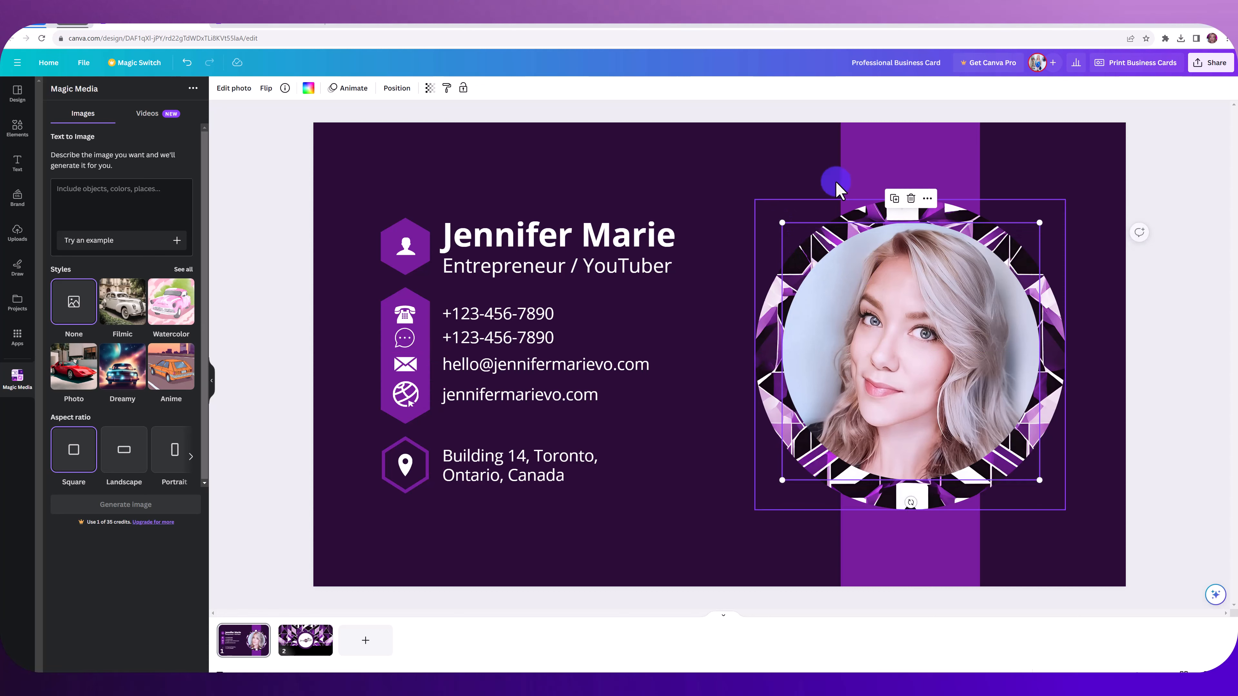
pyautogui.click(306, 640)
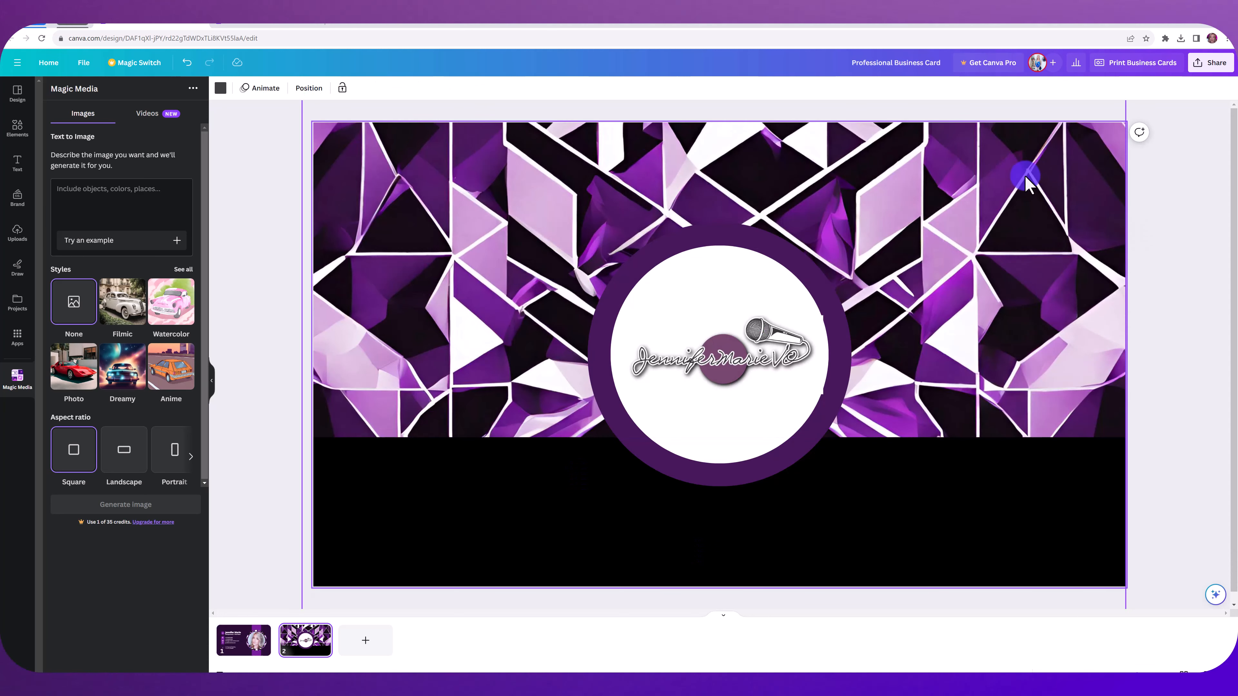
pyautogui.click(243, 633)
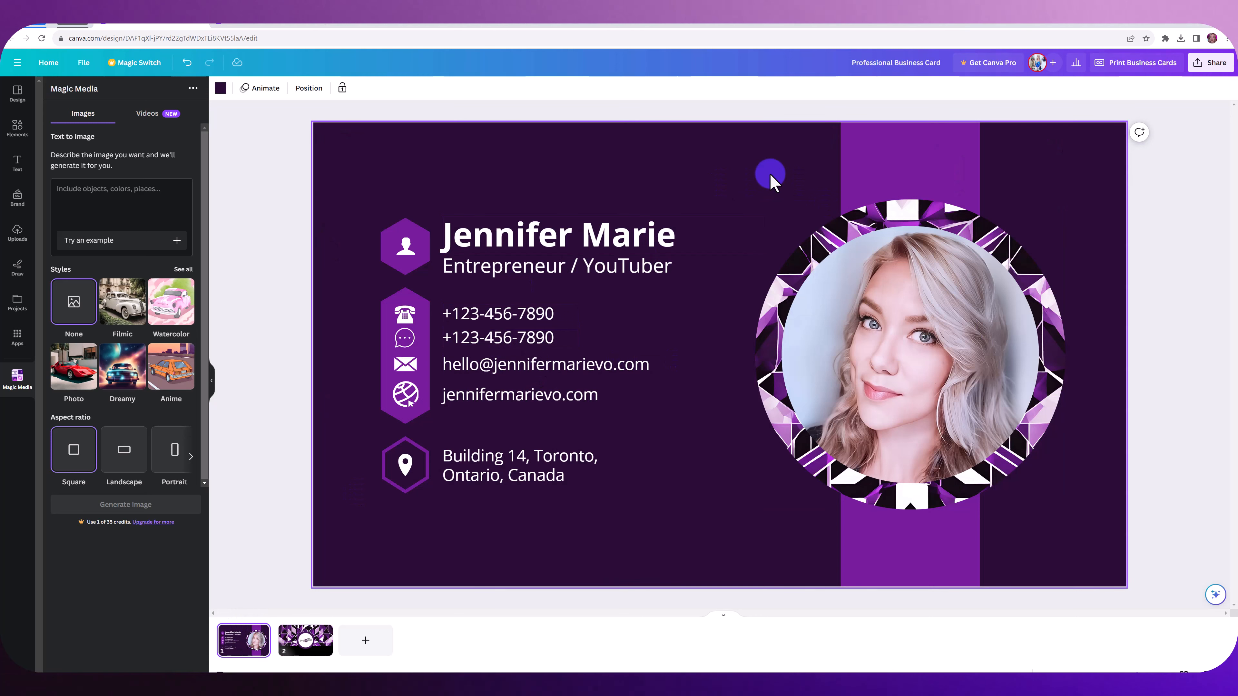
# Return to the Business Card Demo design and download all pages as PNG
pyautogui.click(258, 27)
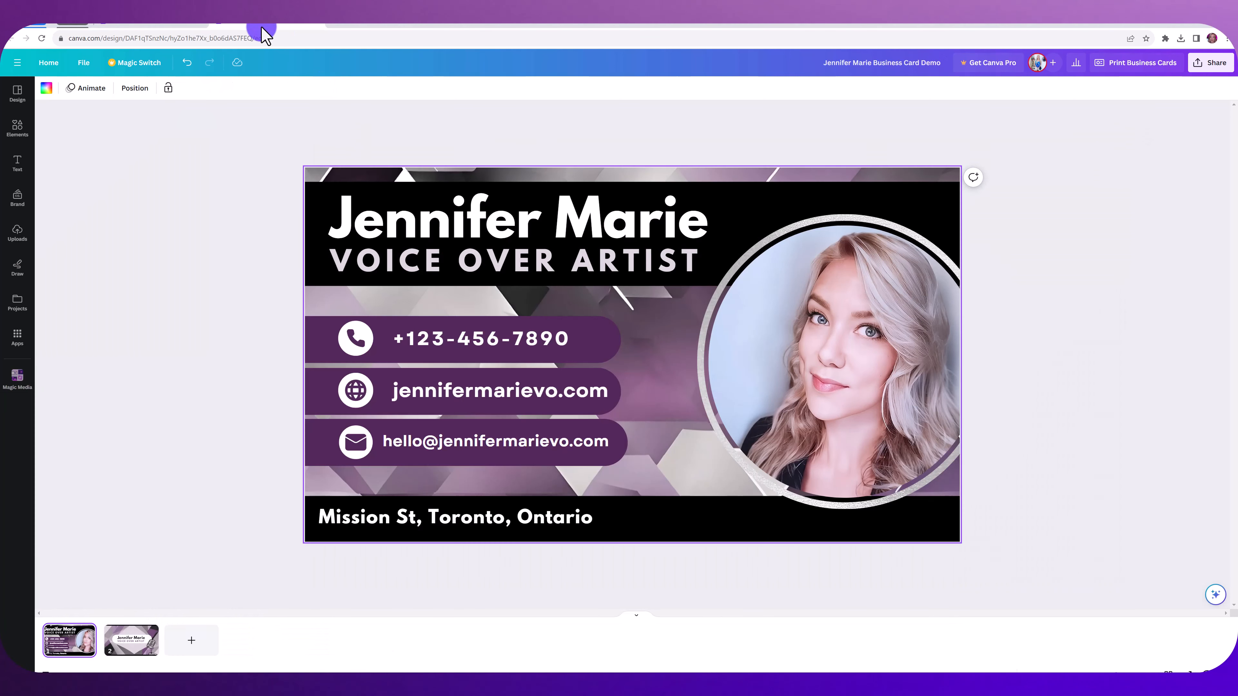
pyautogui.click(1205, 71)
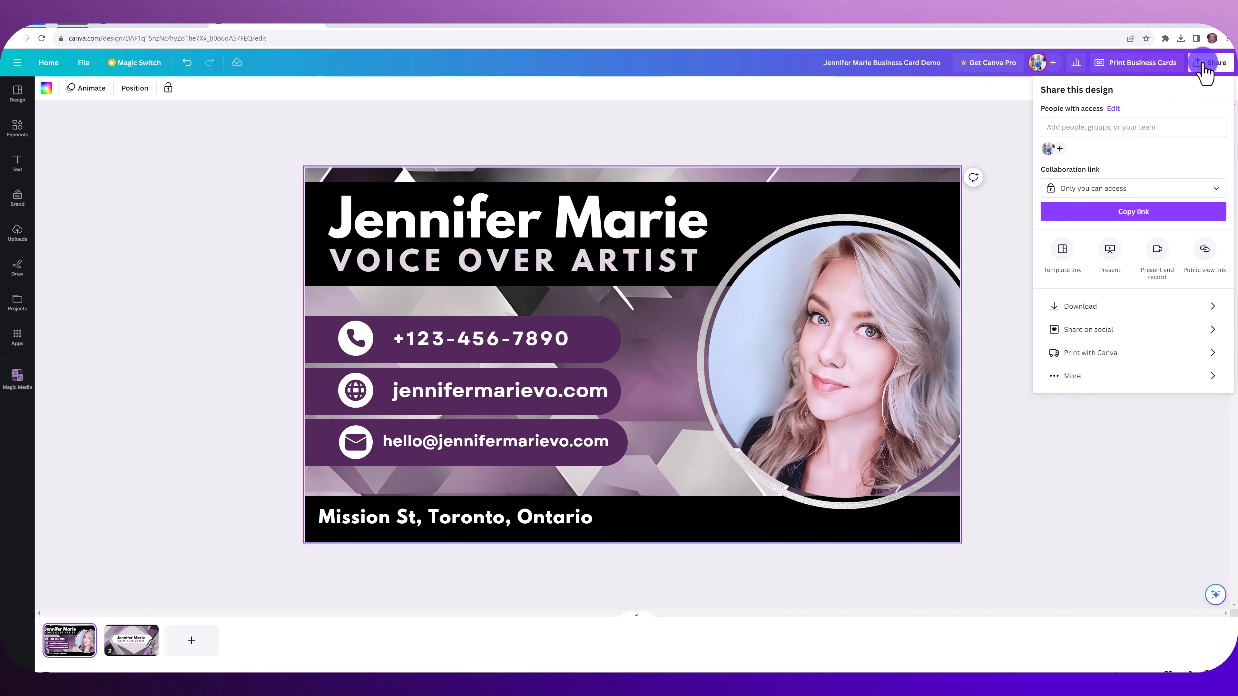
pyautogui.click(1100, 307)
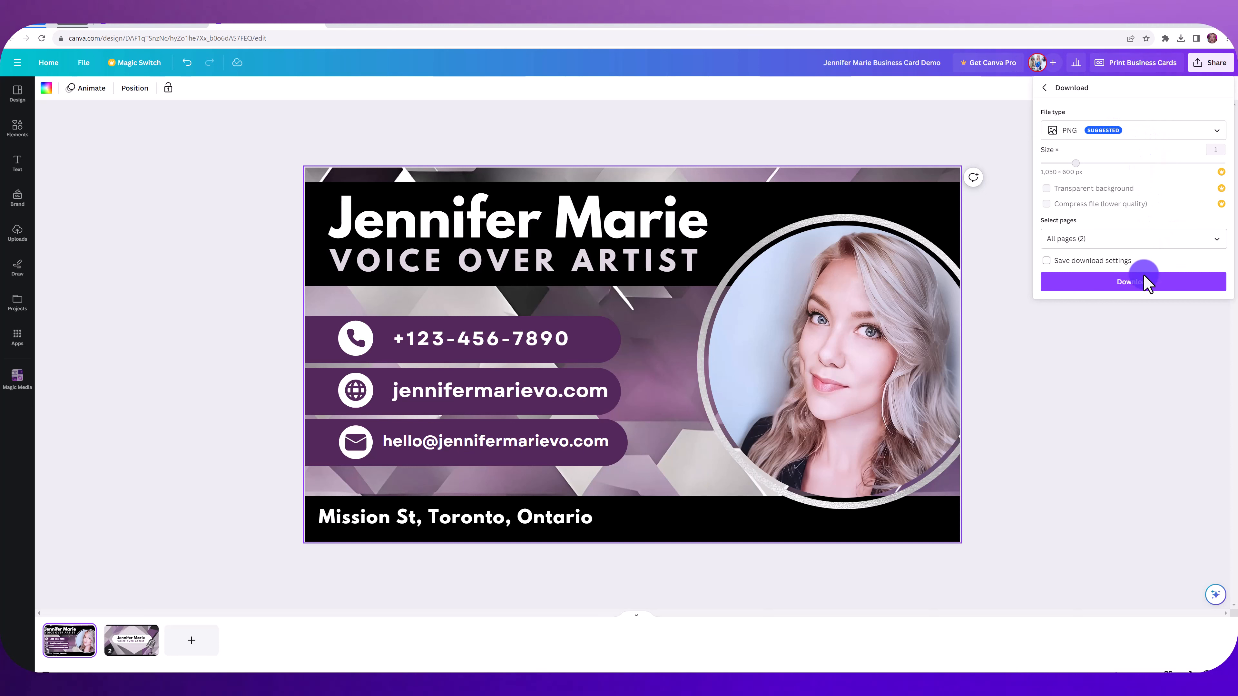
pyautogui.click(1192, 244)
pyautogui.click(1192, 244)
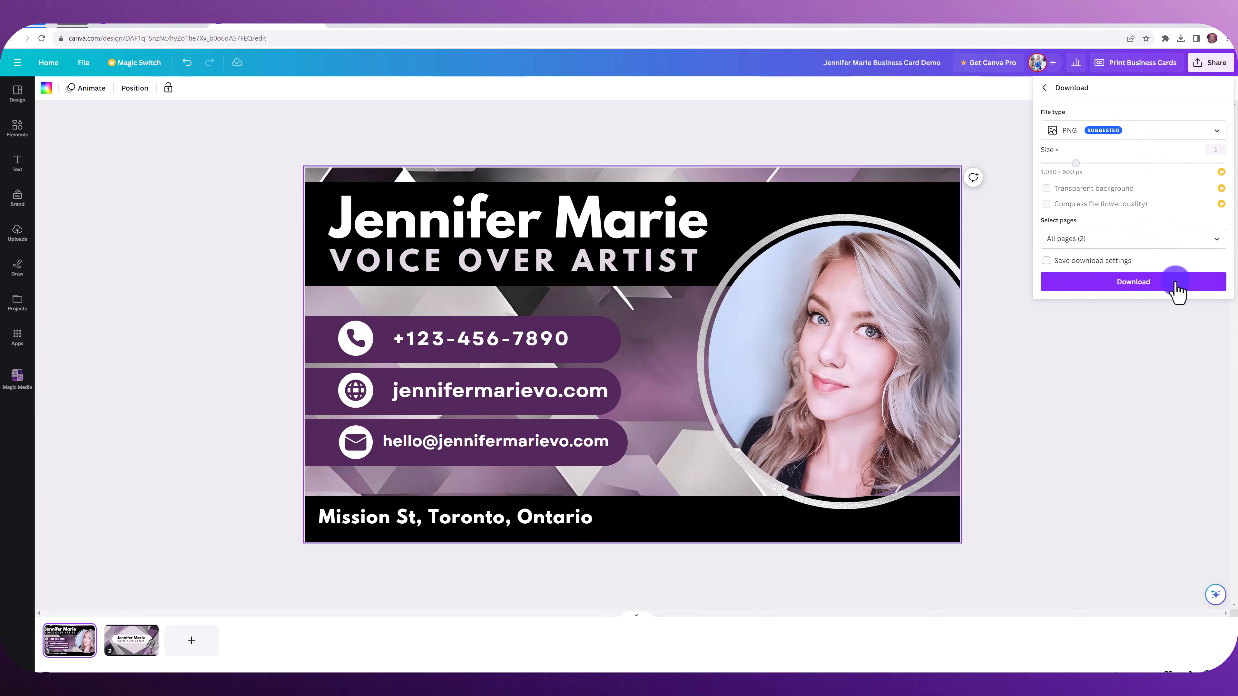
pyautogui.click(1174, 281)
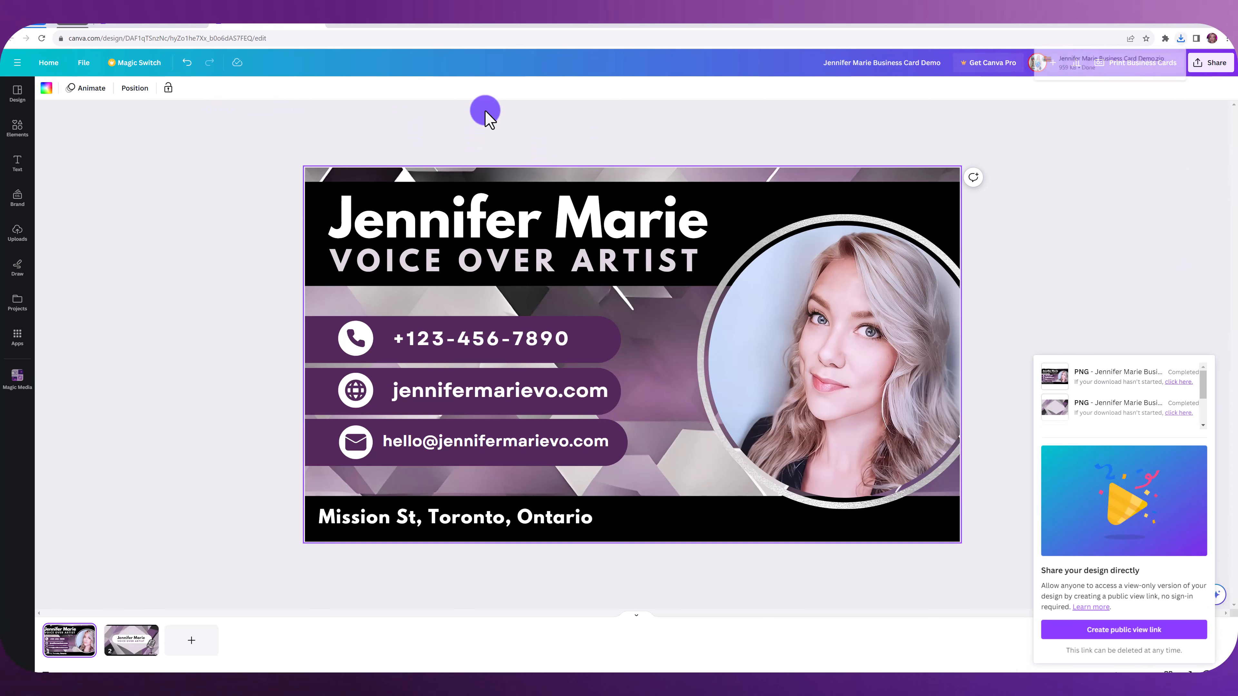